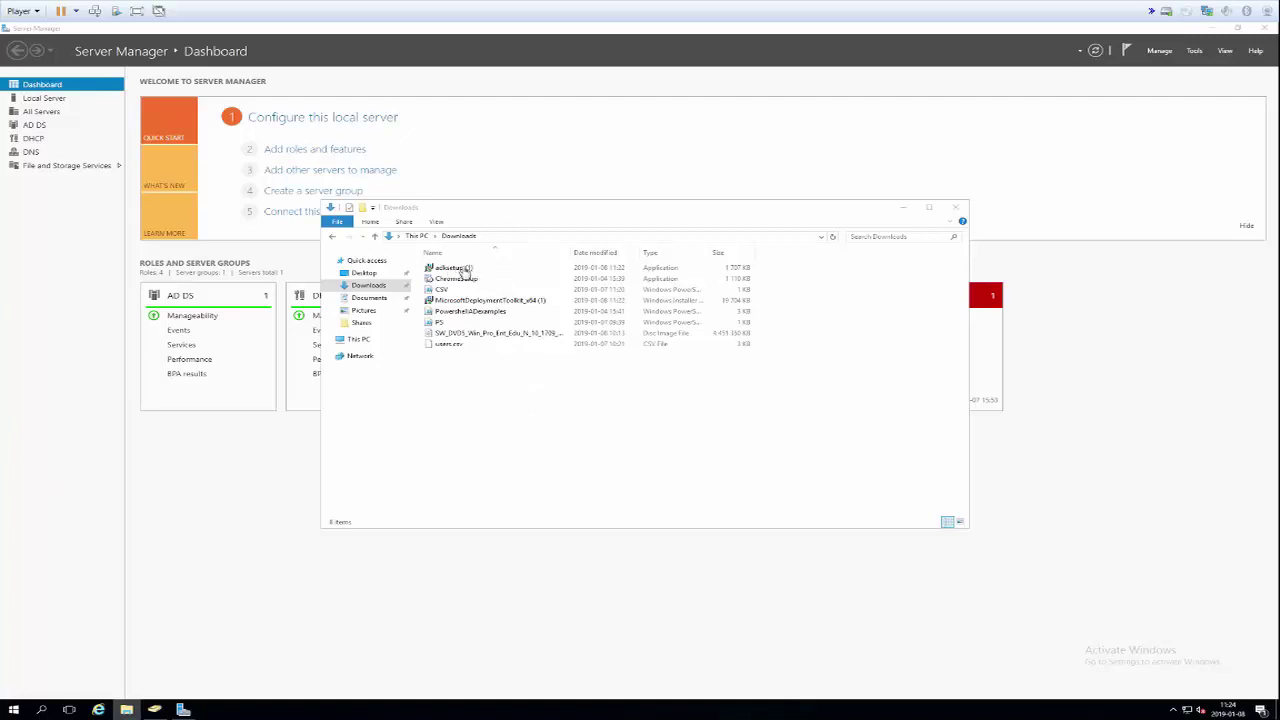
- Run the adksetup (1) installer and keep the default path C:\Program Files (x86)\Windows Kits\10\
{"action": "left_click", "coordinate": [464, 271]}
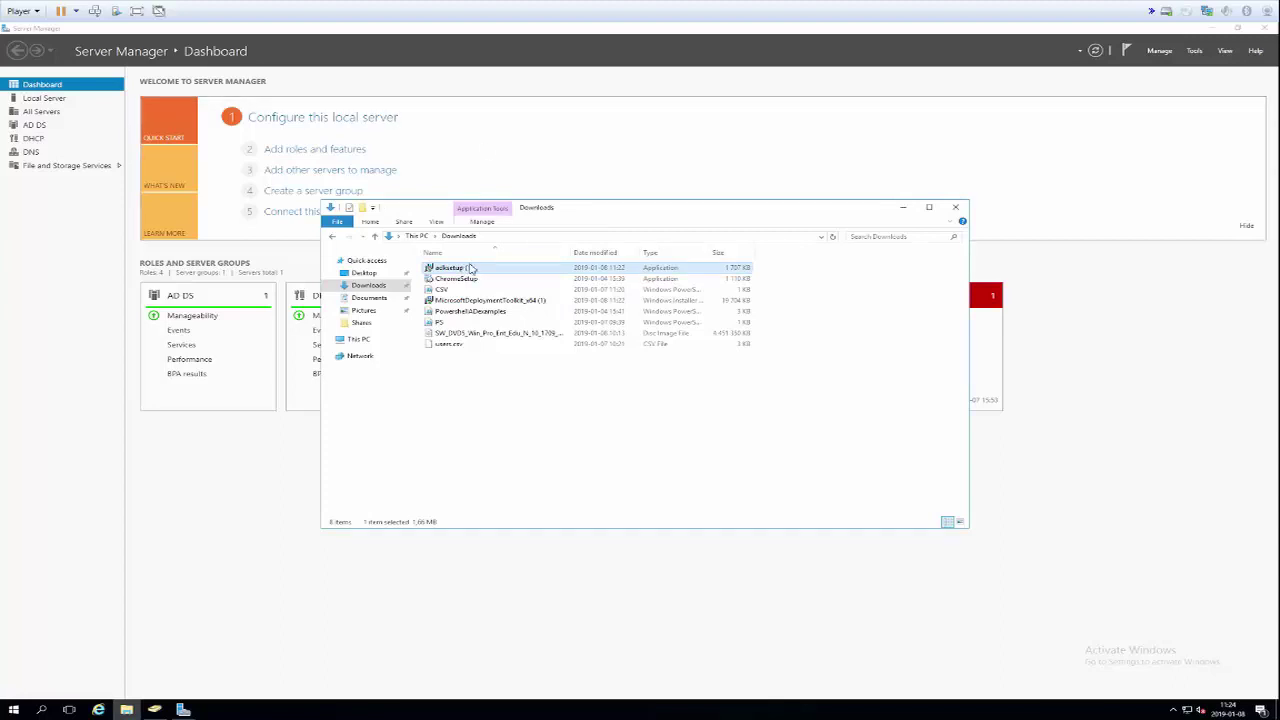
{"action": "double_click", "coordinate": [471, 268]}
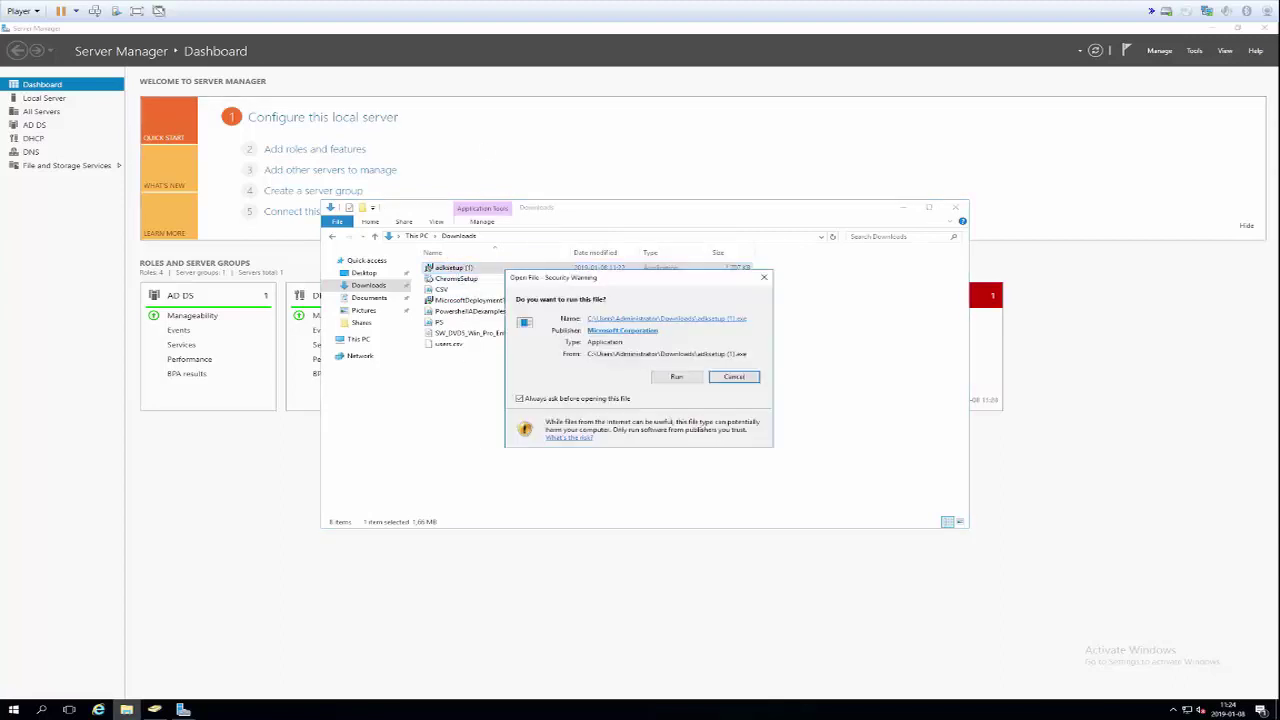
{"action": "left_click", "coordinate": [690, 377]}
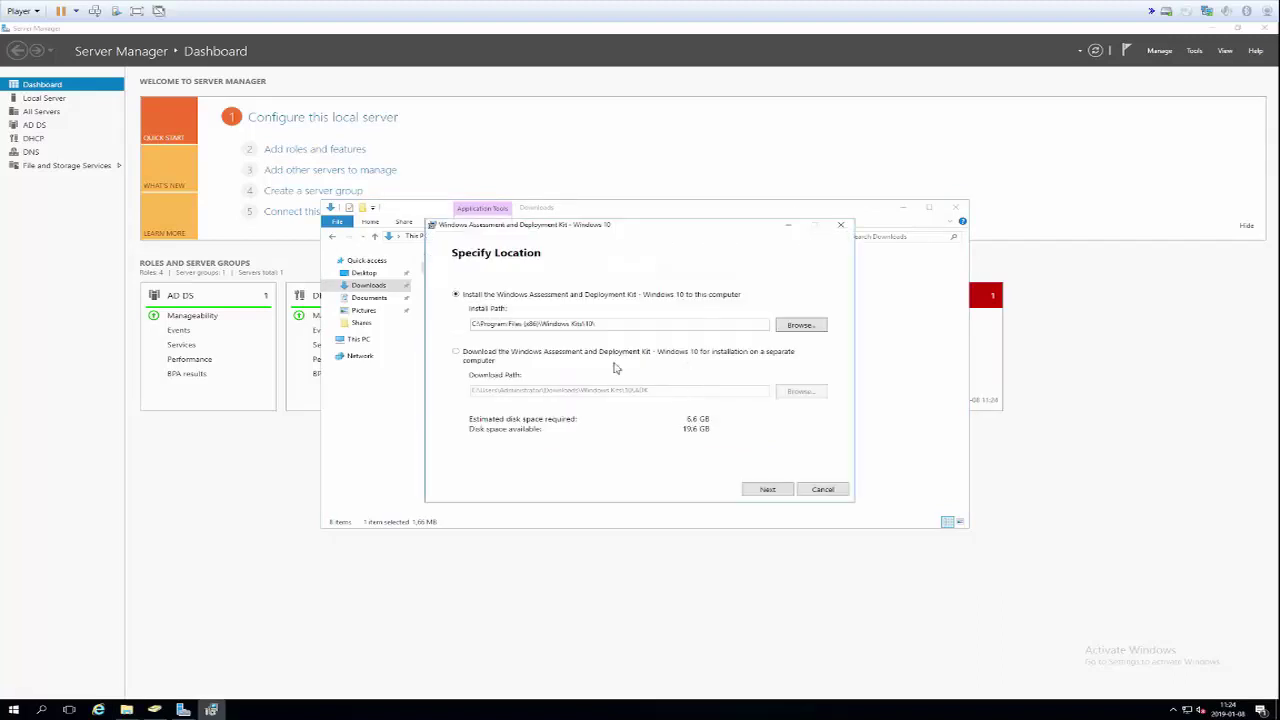
{"action": "left_click_drag", "start_coordinate": [472, 232], "coordinate": [718, 245]}
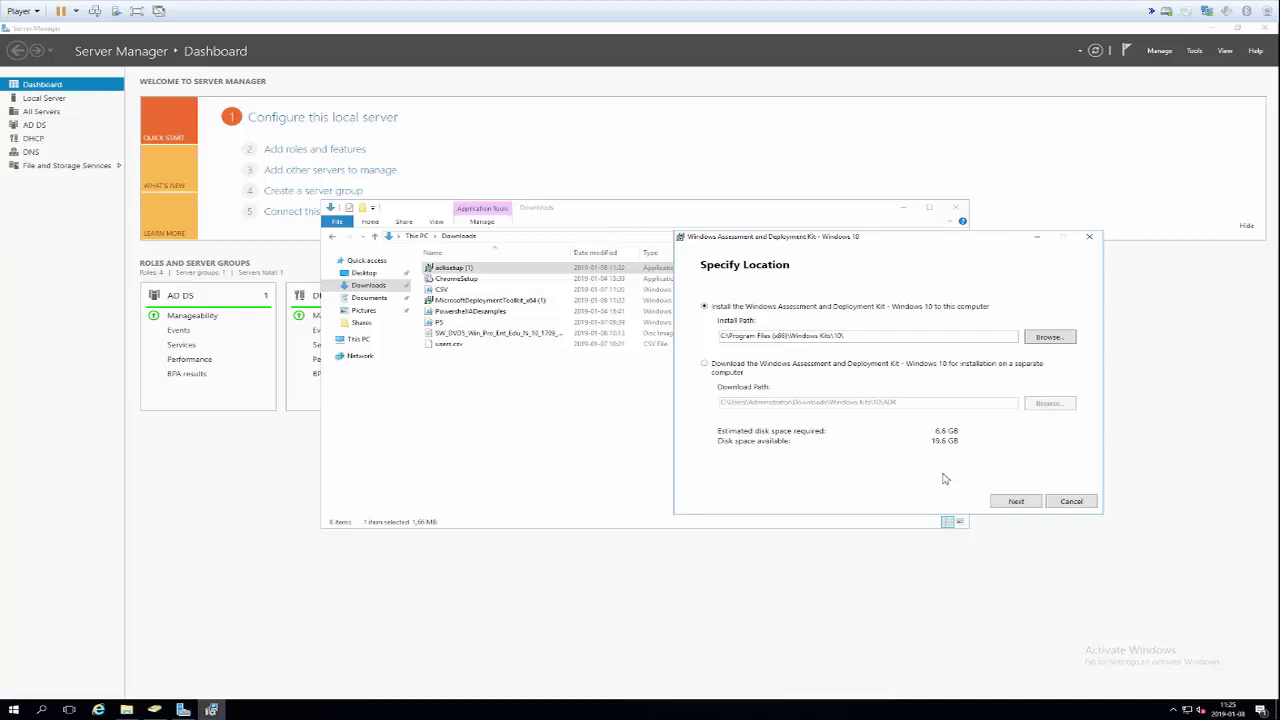
- Keep the default location, decline anonymous usage data, accept the licence and start the ADK install
{"action": "left_click", "coordinate": [1019, 506]}
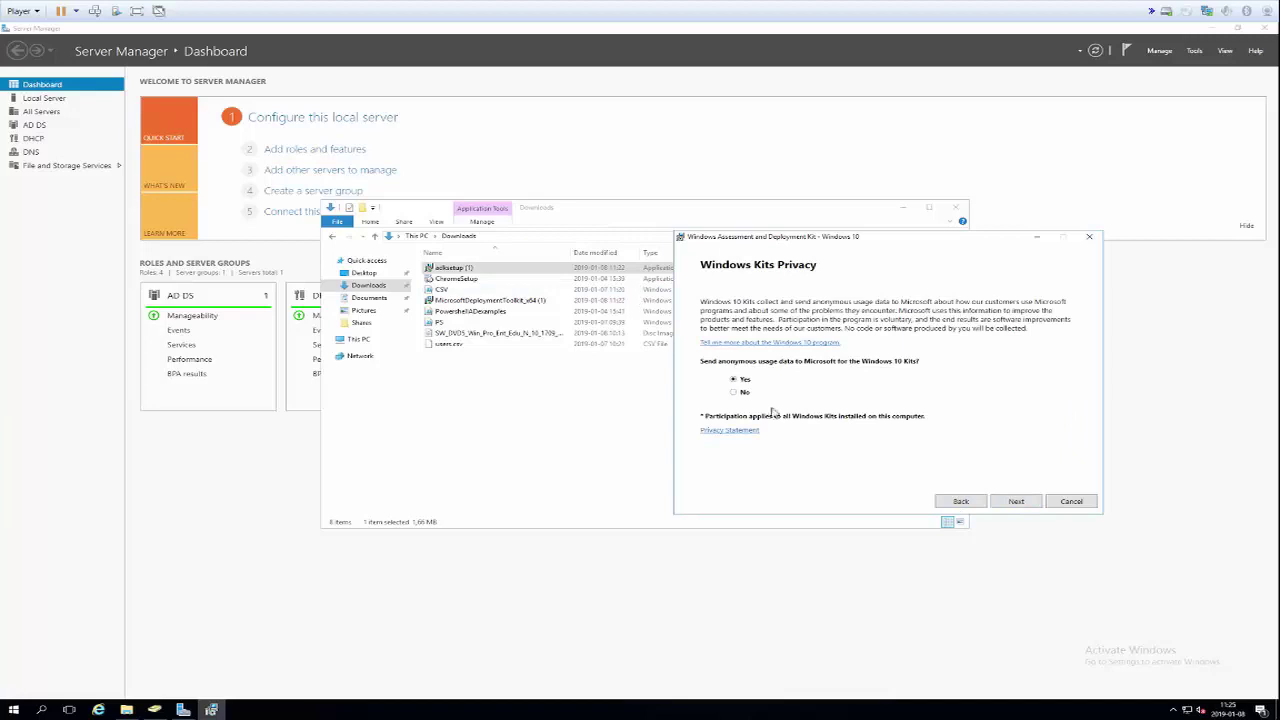
{"action": "left_click", "coordinate": [742, 394]}
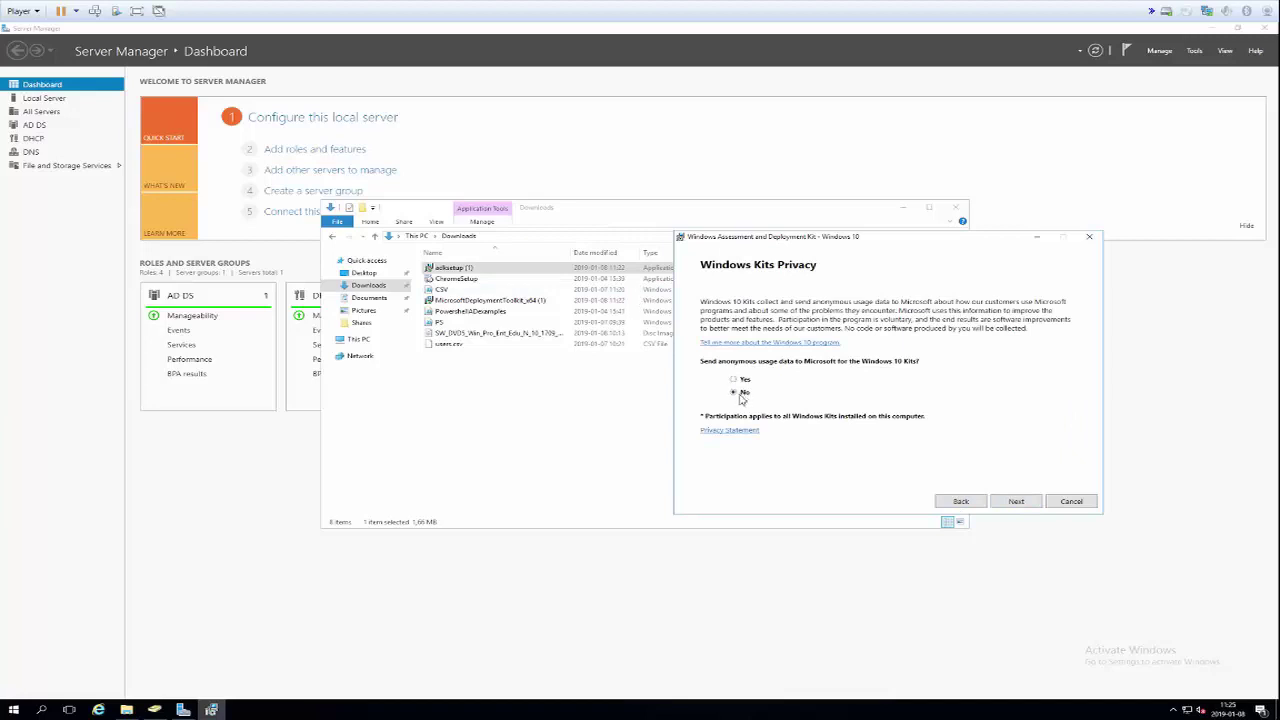
{"action": "left_click", "coordinate": [1015, 503]}
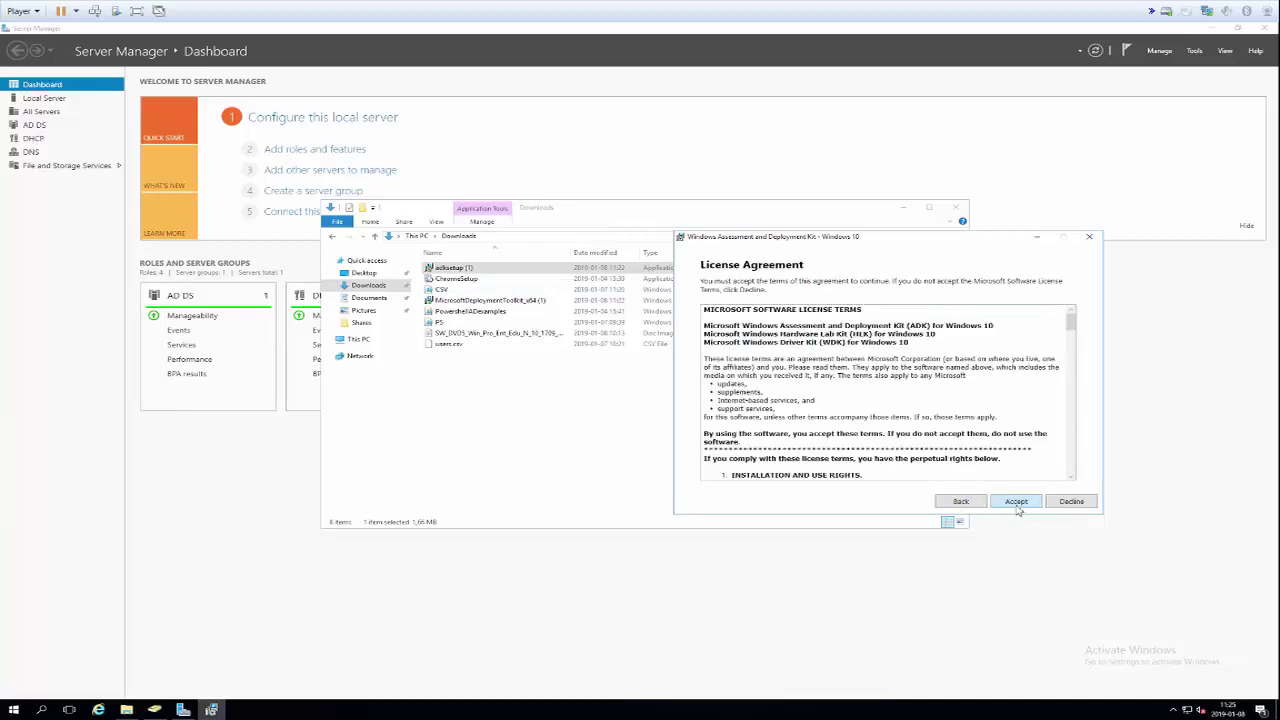
{"action": "left_click", "coordinate": [1018, 505]}
{"action": "left_click", "coordinate": [1014, 503]}
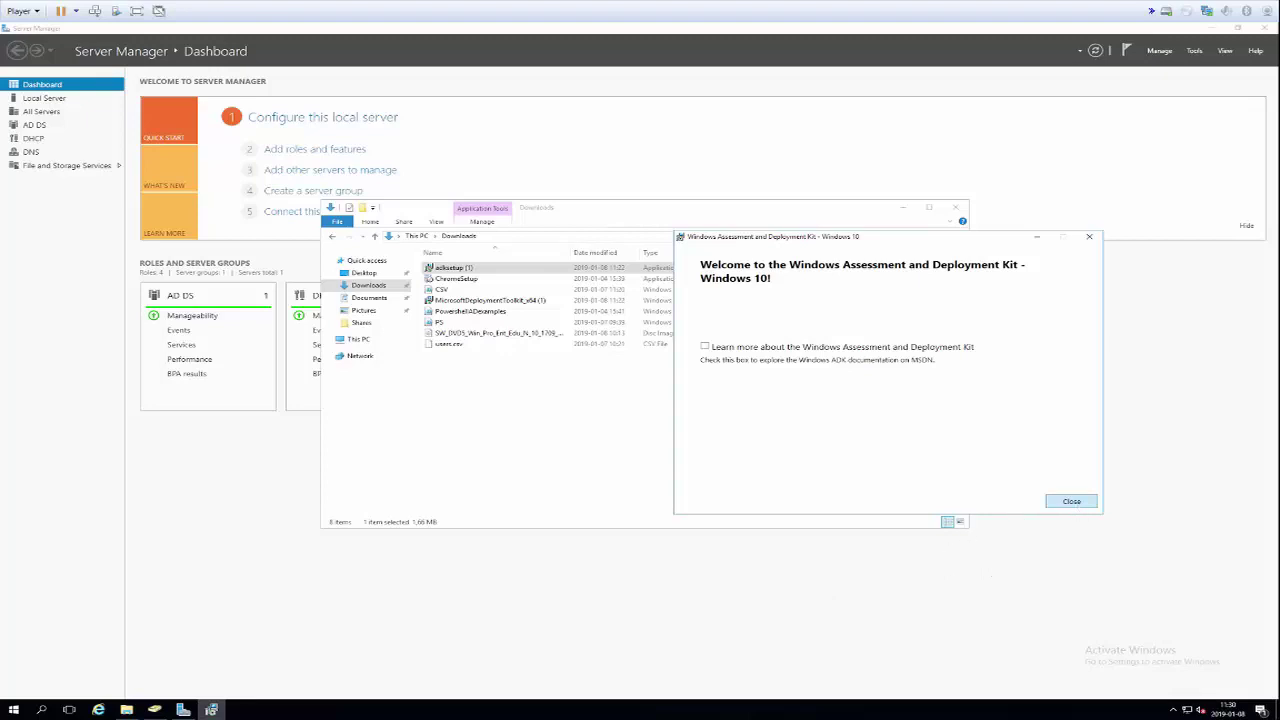
- Close the finished ADK setup and run the MicrosoftDeploymentToolkit_x64 (1) installer
{"action": "left_click", "coordinate": [1072, 503]}
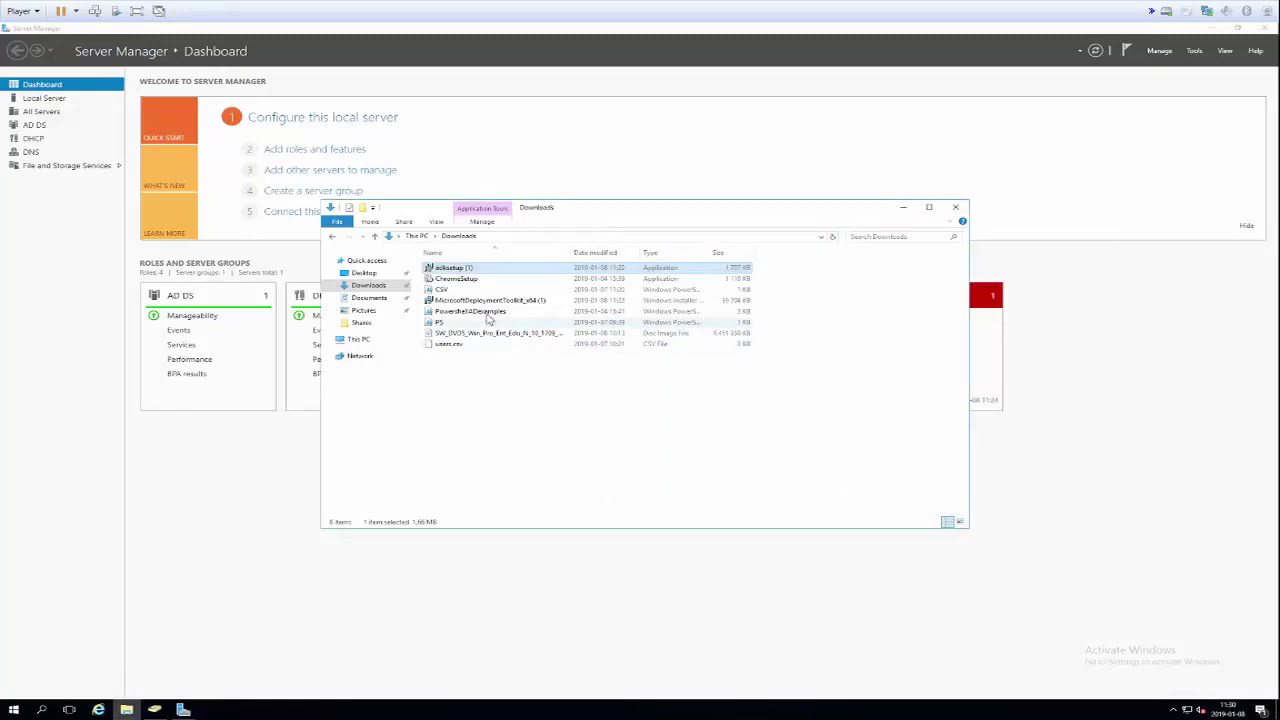
{"action": "left_click", "coordinate": [483, 302]}
{"action": "double_click", "coordinate": [483, 302]}
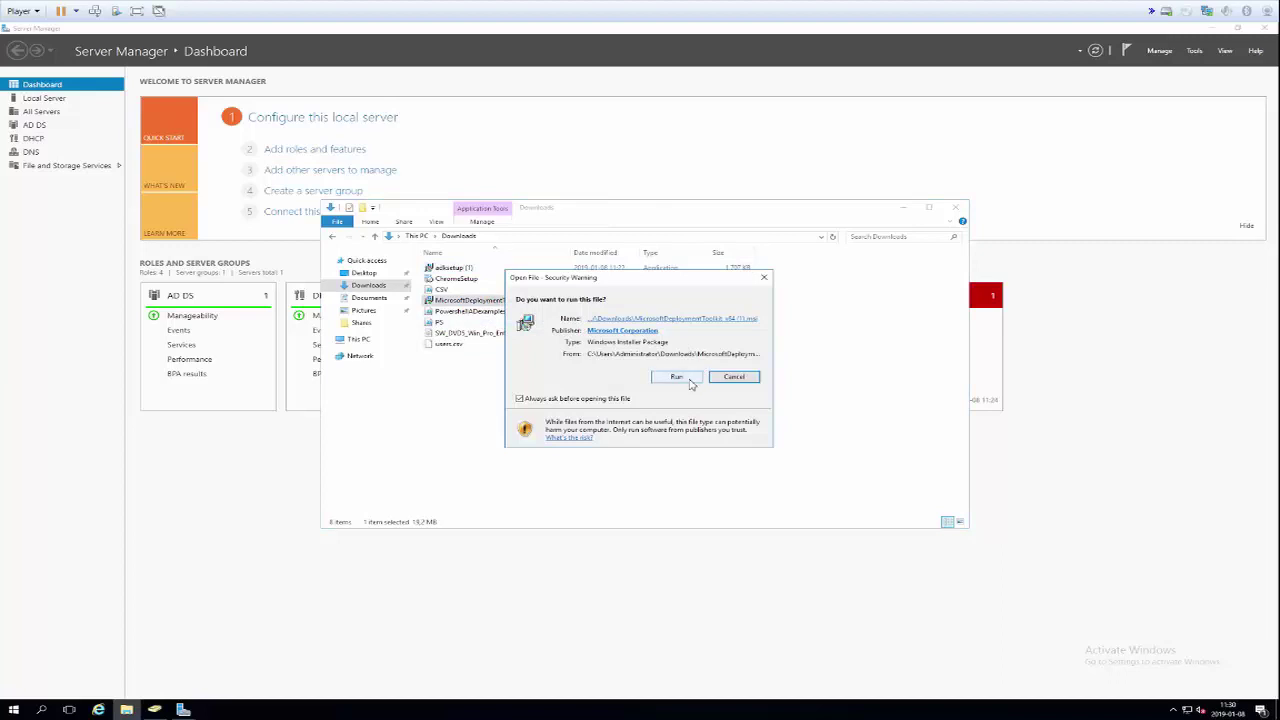
{"action": "left_click", "coordinate": [686, 377]}
- Accept the MDT licence, keep the default features, decline the improvement program, and finish installing
{"action": "left_click", "coordinate": [711, 448]}
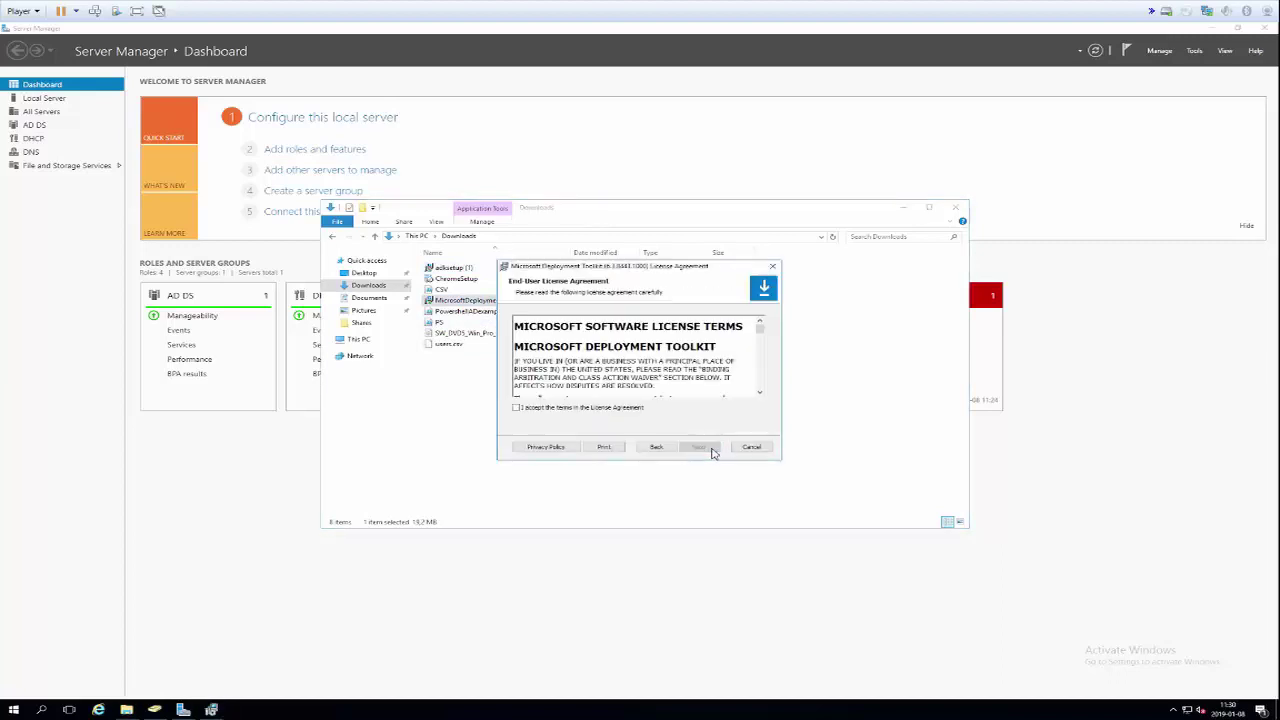
{"action": "left_click", "coordinate": [583, 408]}
{"action": "left_click", "coordinate": [698, 447]}
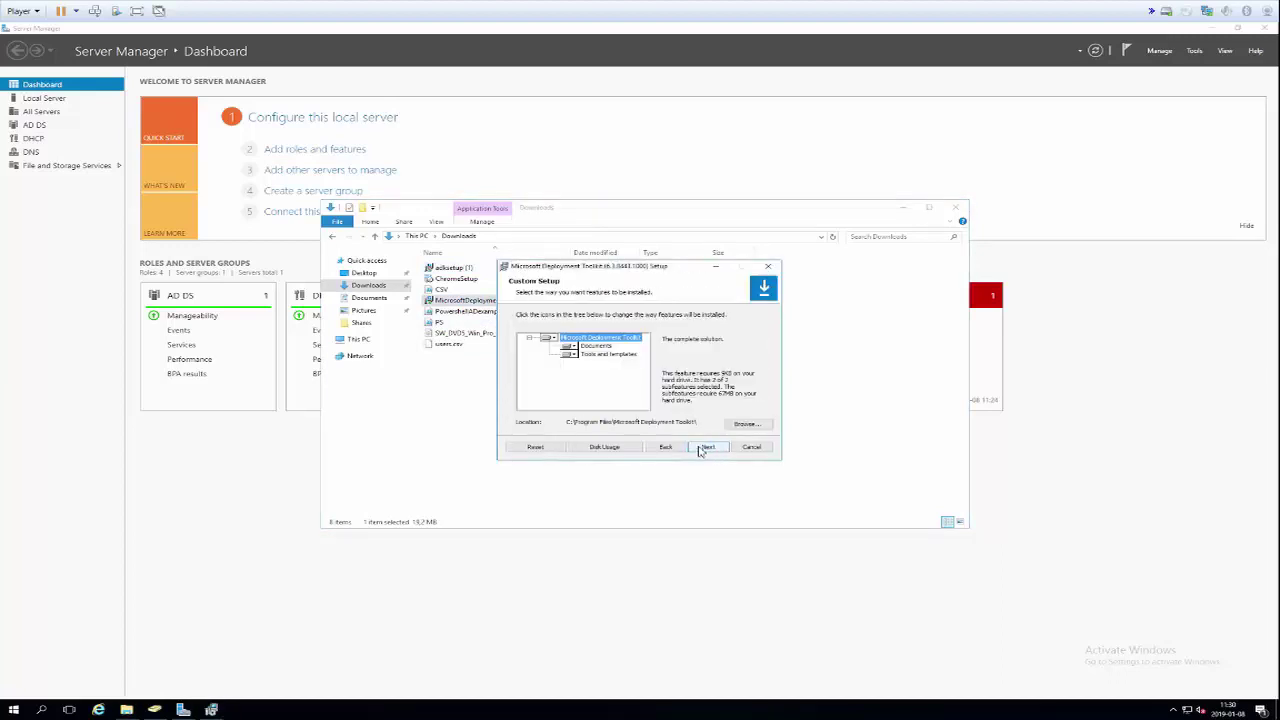
{"action": "left_click", "coordinate": [700, 449]}
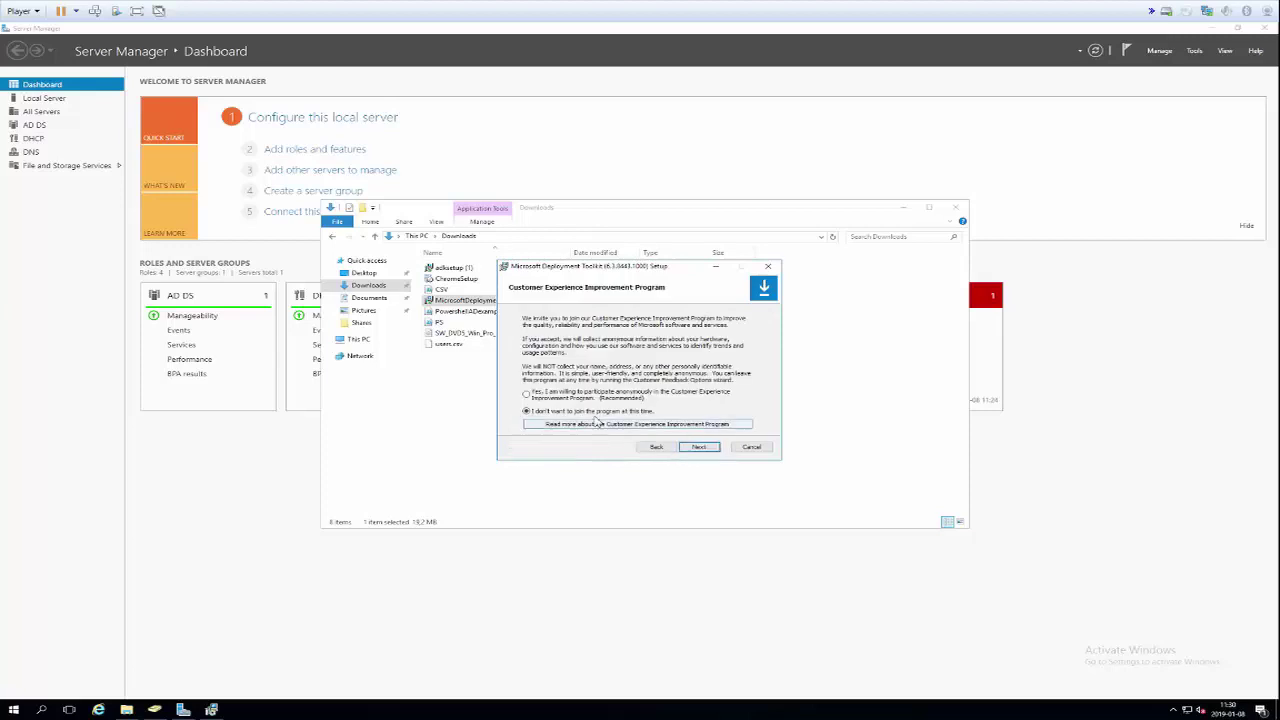
{"action": "left_click", "coordinate": [695, 447]}
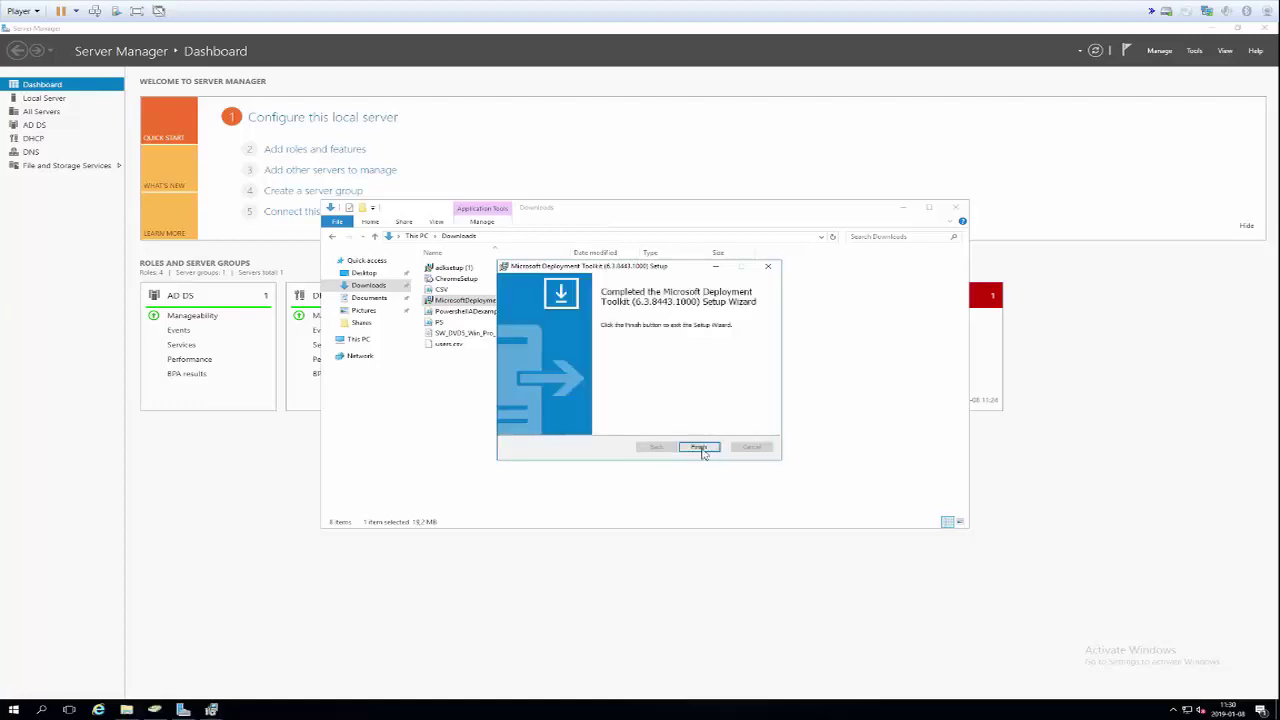
{"action": "left_click", "coordinate": [704, 449]}
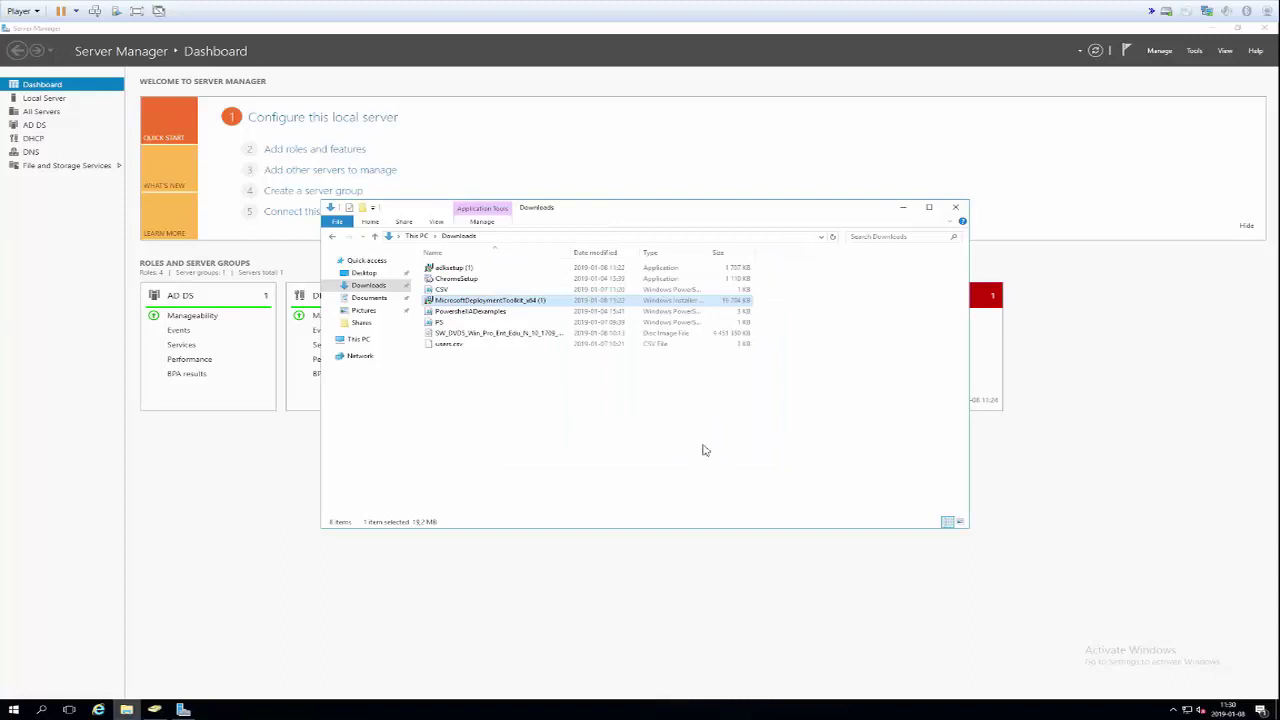
- Close the Downloads window and start Deployment Workbench from Recently added in the Start menu
{"action": "left_click", "coordinate": [957, 208]}
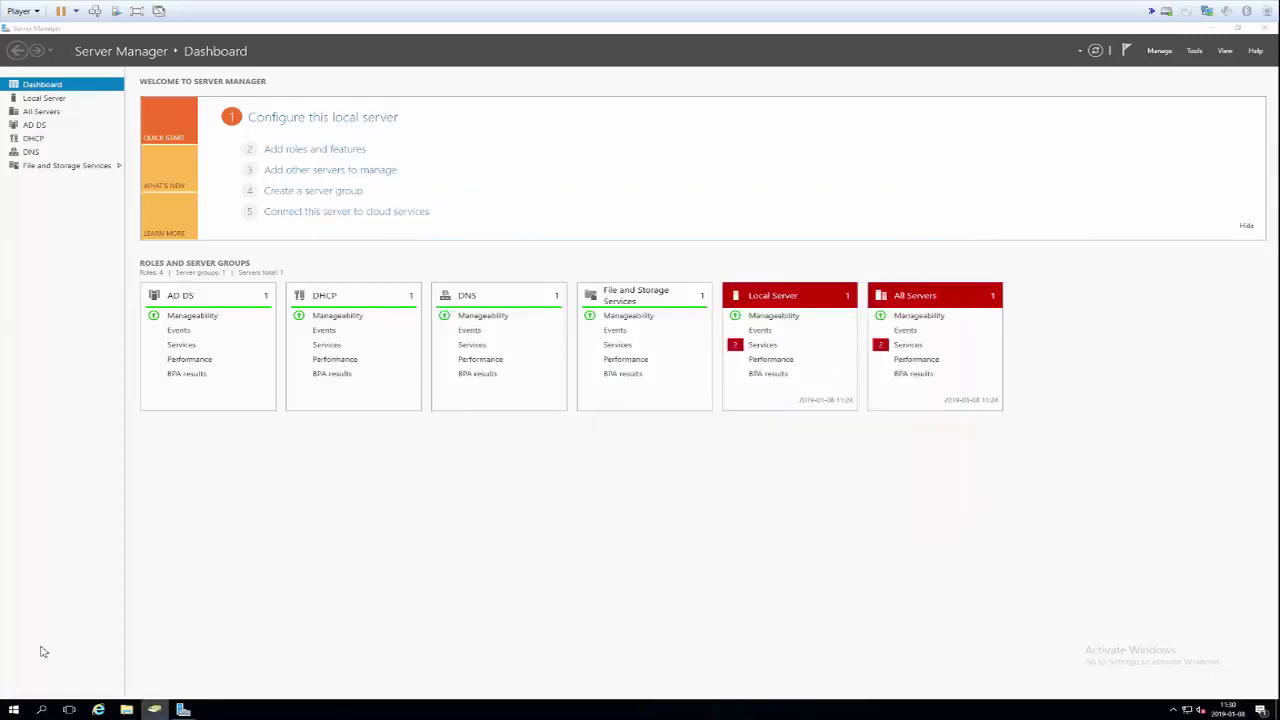
{"action": "left_click", "coordinate": [14, 710]}
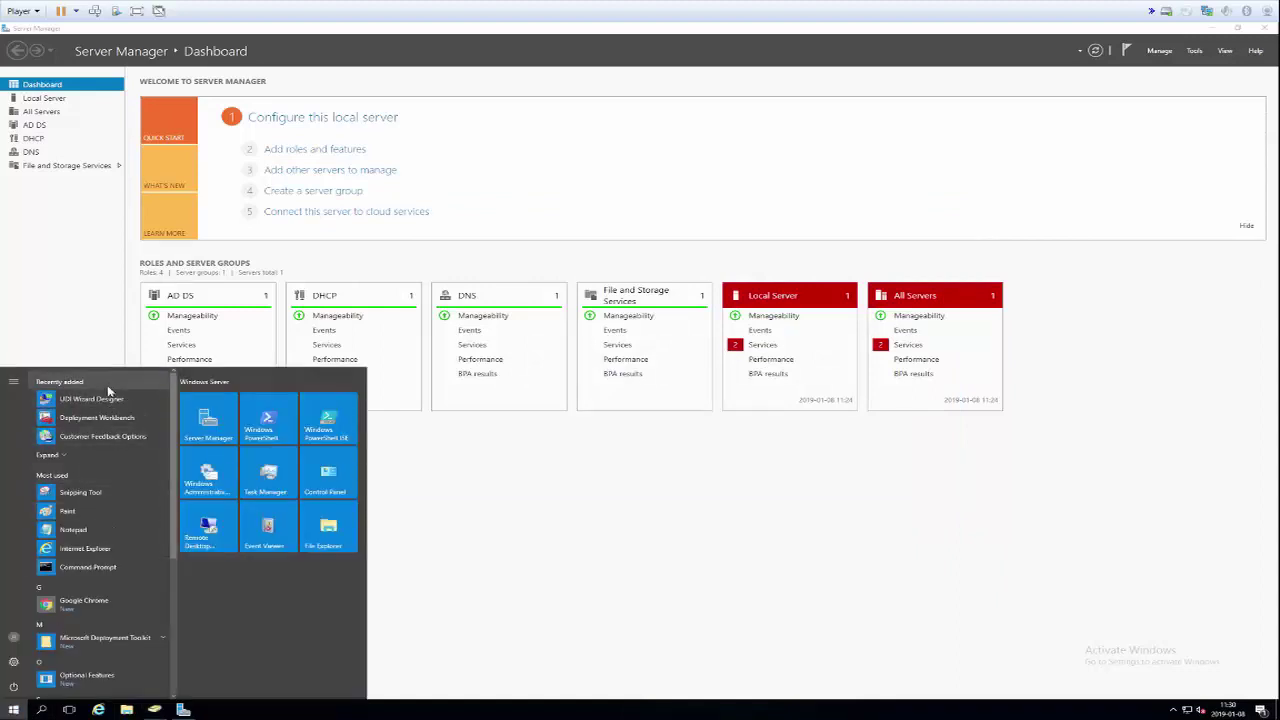
{"action": "left_click", "coordinate": [102, 424]}
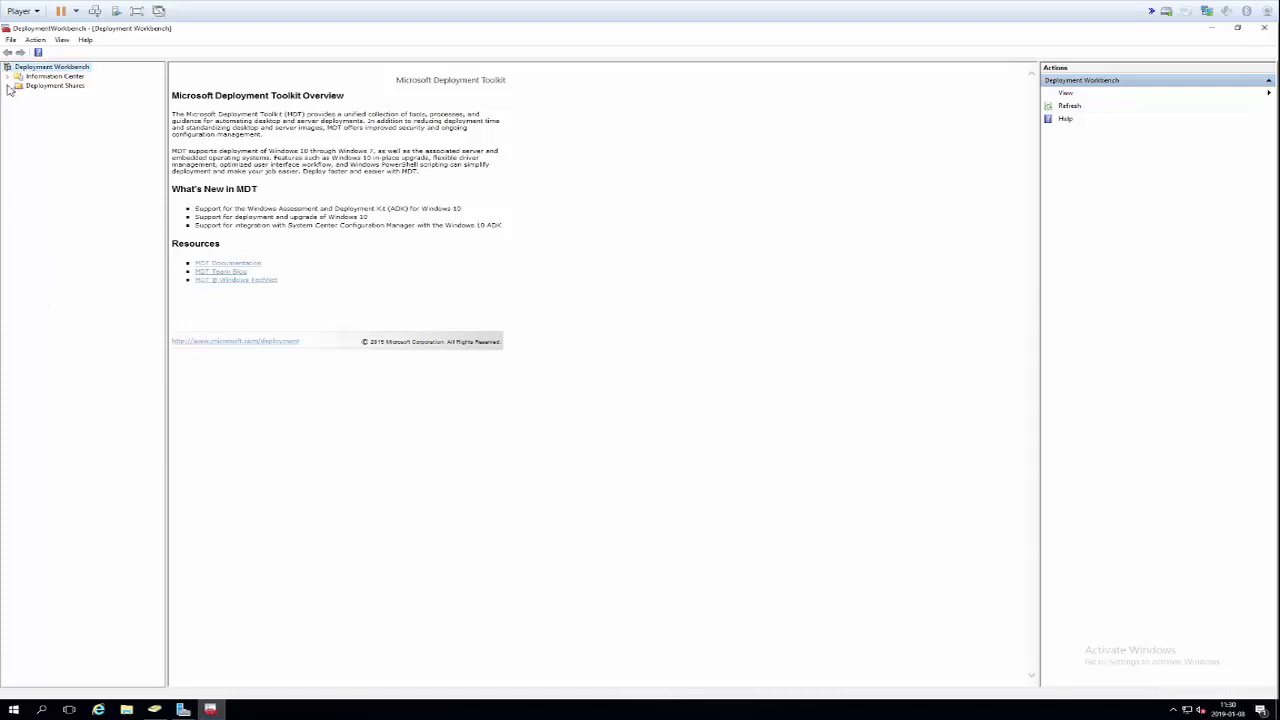
- Start a New Deployment Share from the Deployment Shares node, keeping the path C:\DeploymentShare
{"action": "left_click", "coordinate": [45, 88]}
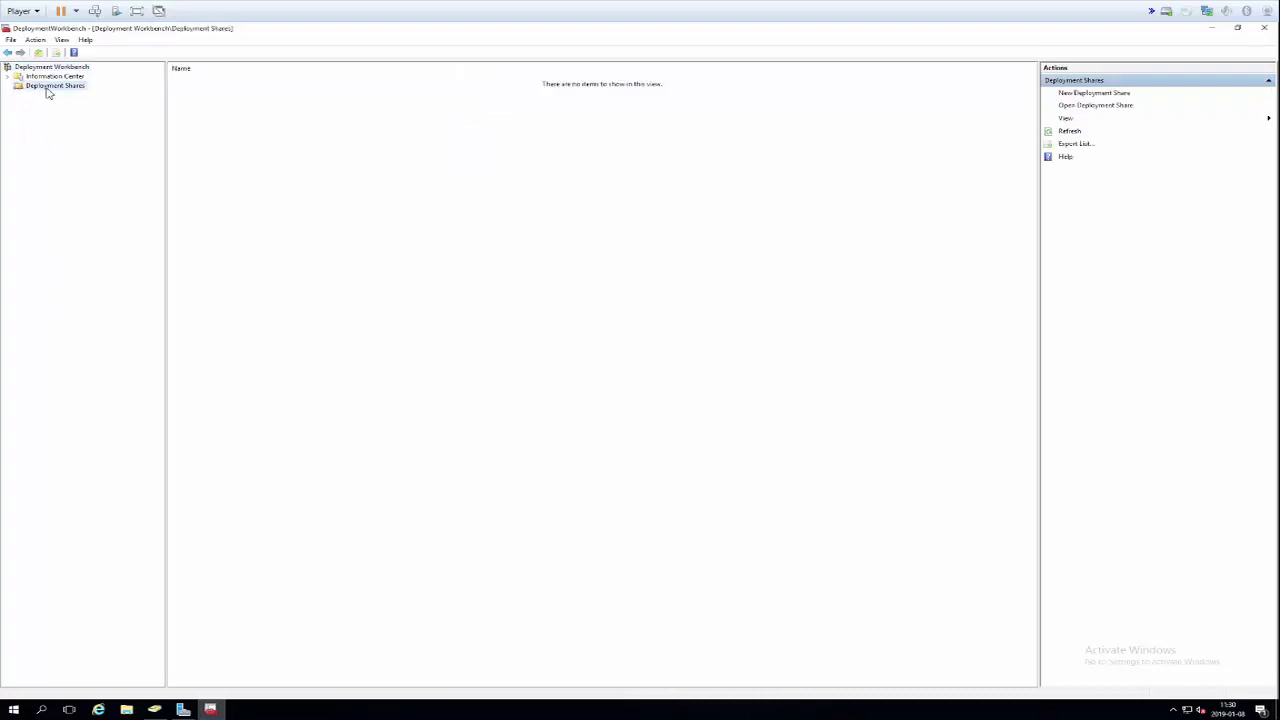
{"action": "right_click", "coordinate": [47, 92]}
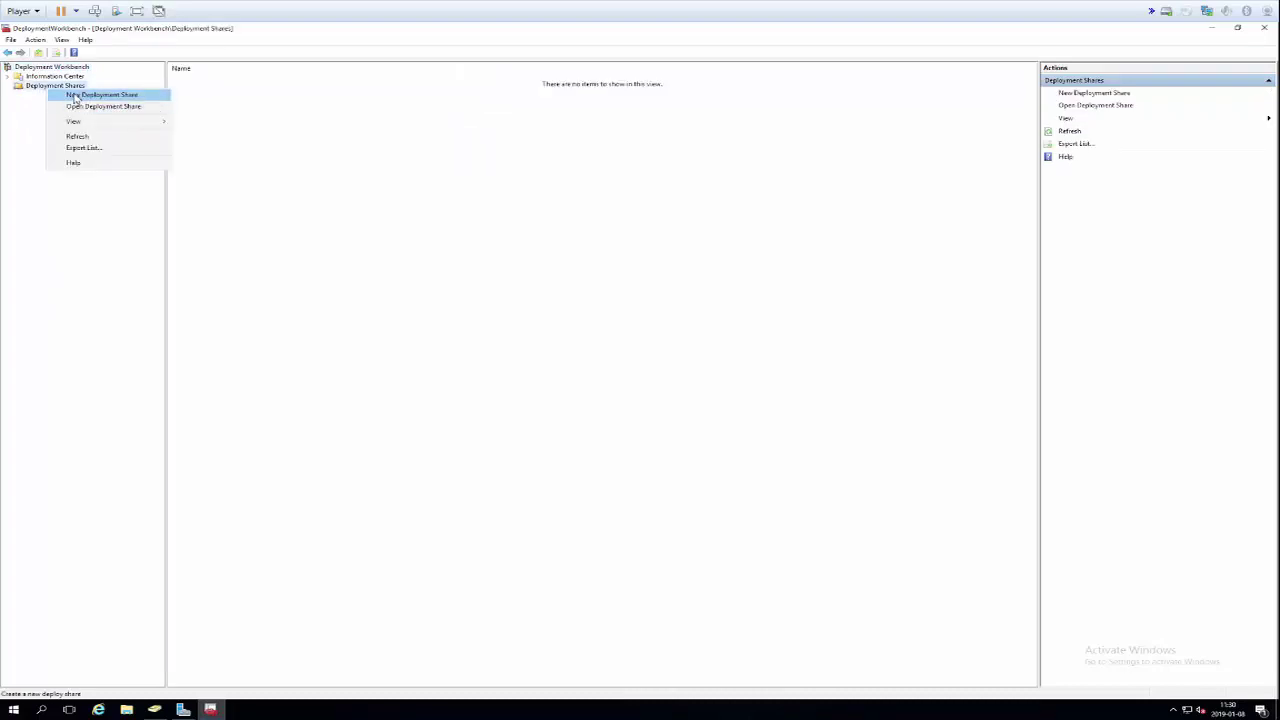
{"action": "left_click", "coordinate": [80, 95]}
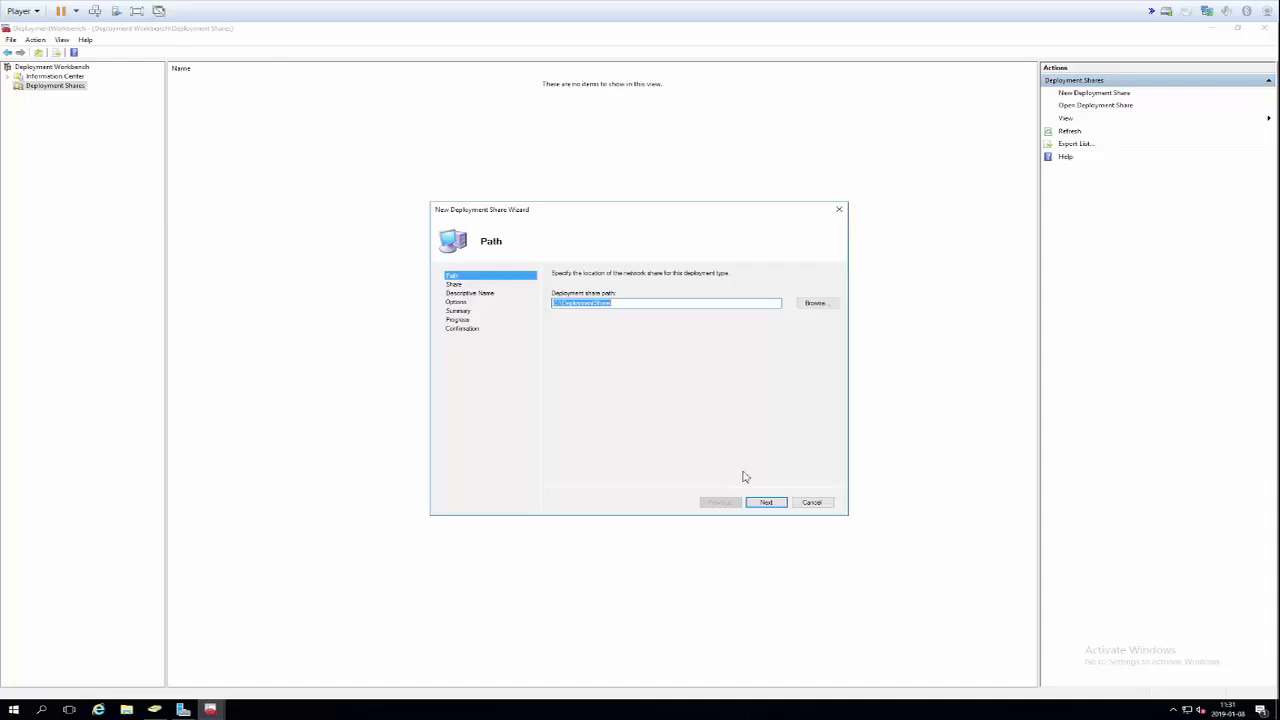
{"action": "left_click", "coordinate": [757, 507]}
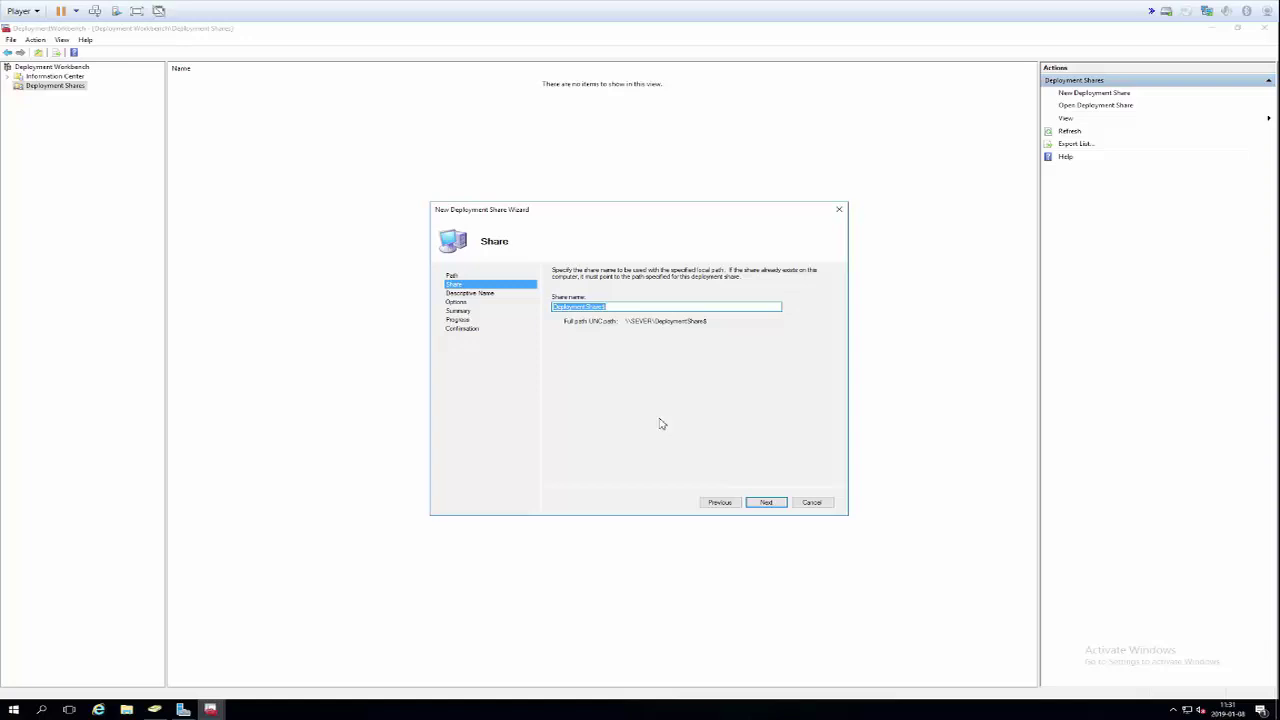
- Keep share DeploymentShare$ and description MDT Deployment Share; disable backup, image capture and BitLocker prompts
{"action": "left_click", "coordinate": [766, 503]}
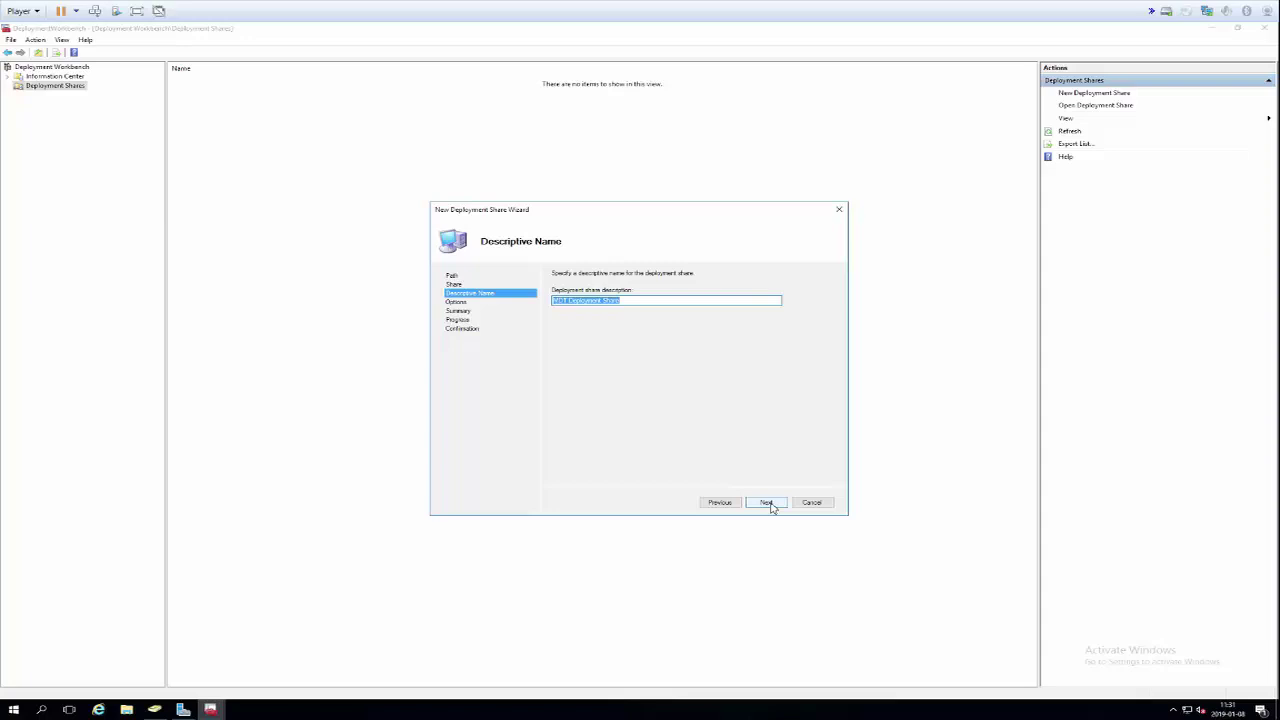
{"action": "left_click", "coordinate": [767, 503]}
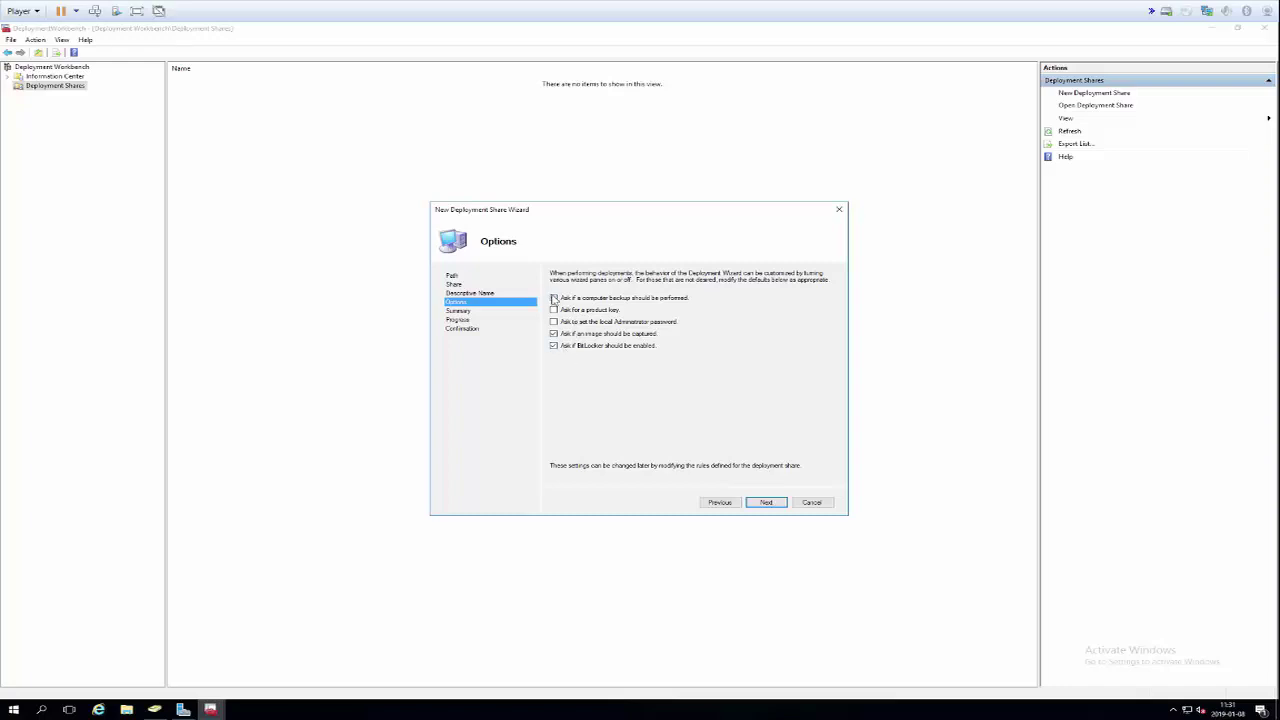
{"action": "left_click", "coordinate": [554, 298]}
{"action": "left_click", "coordinate": [554, 333]}
{"action": "left_click", "coordinate": [554, 345]}
{"action": "left_click", "coordinate": [766, 502]}
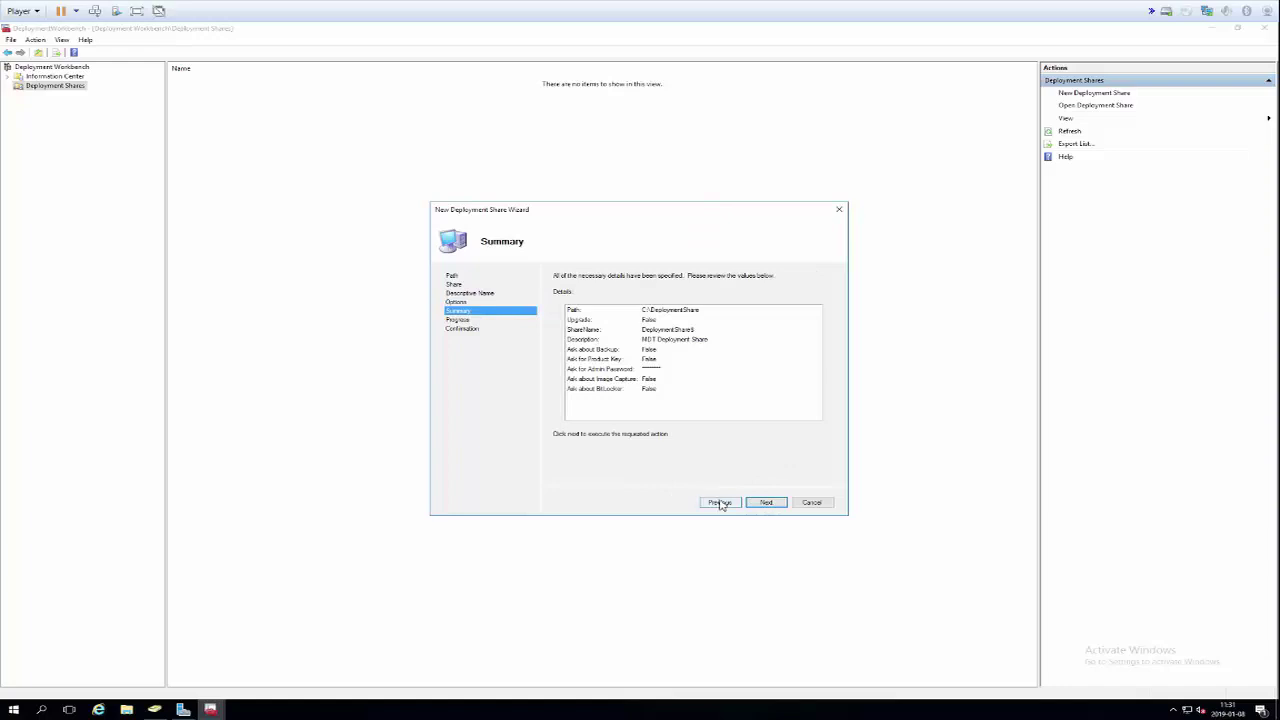
- Confirm the summary to create MDT Deployment Share at C:\DeploymentShare and close the wizard
{"action": "left_click", "coordinate": [766, 504]}
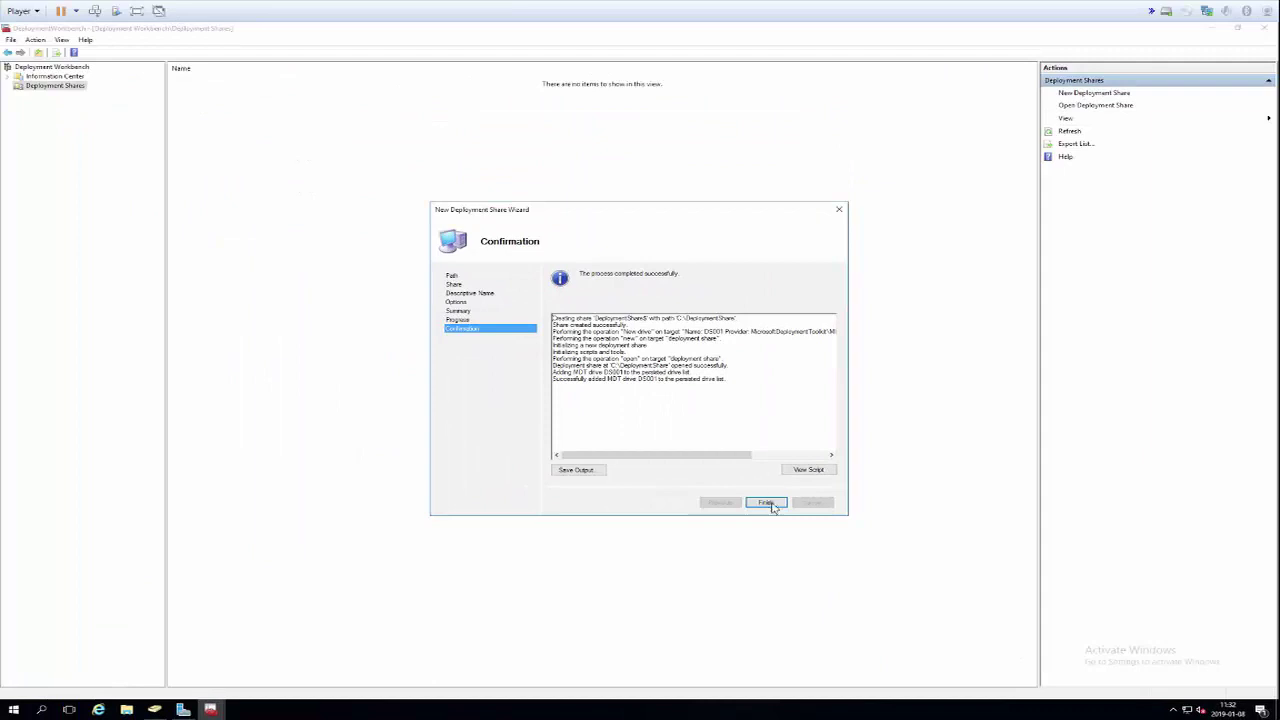
{"action": "left_click", "coordinate": [772, 505]}
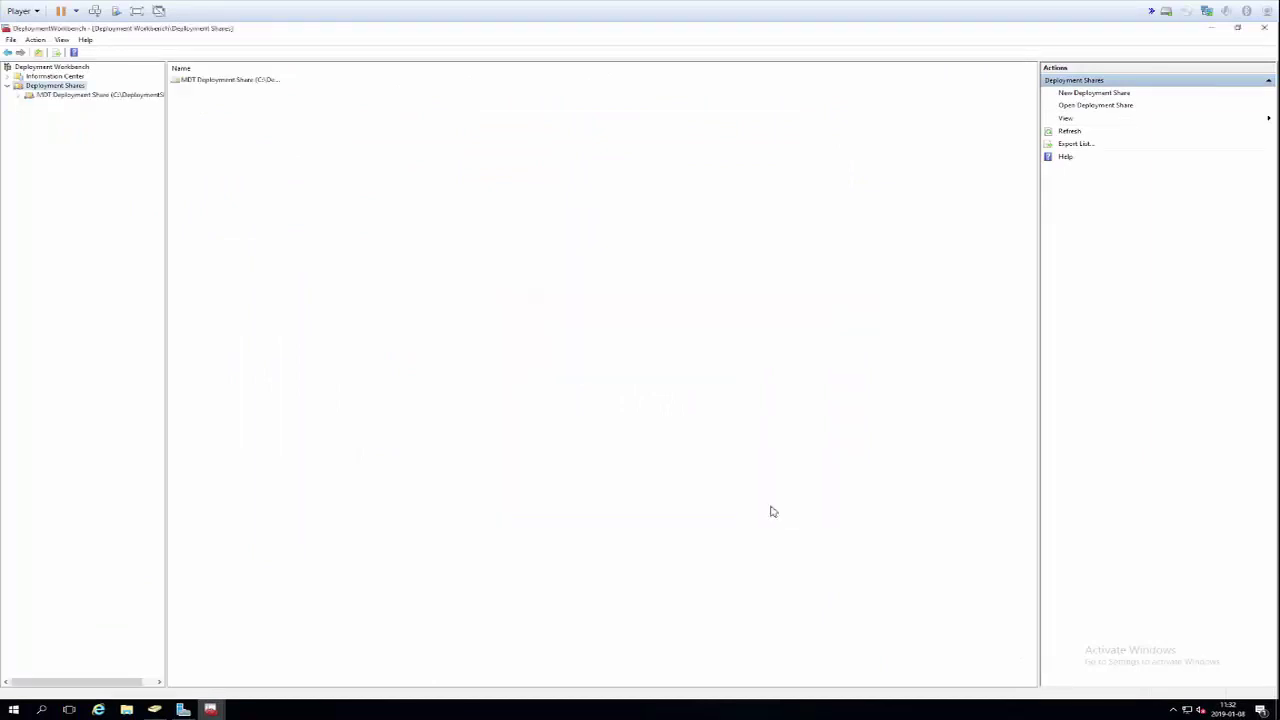
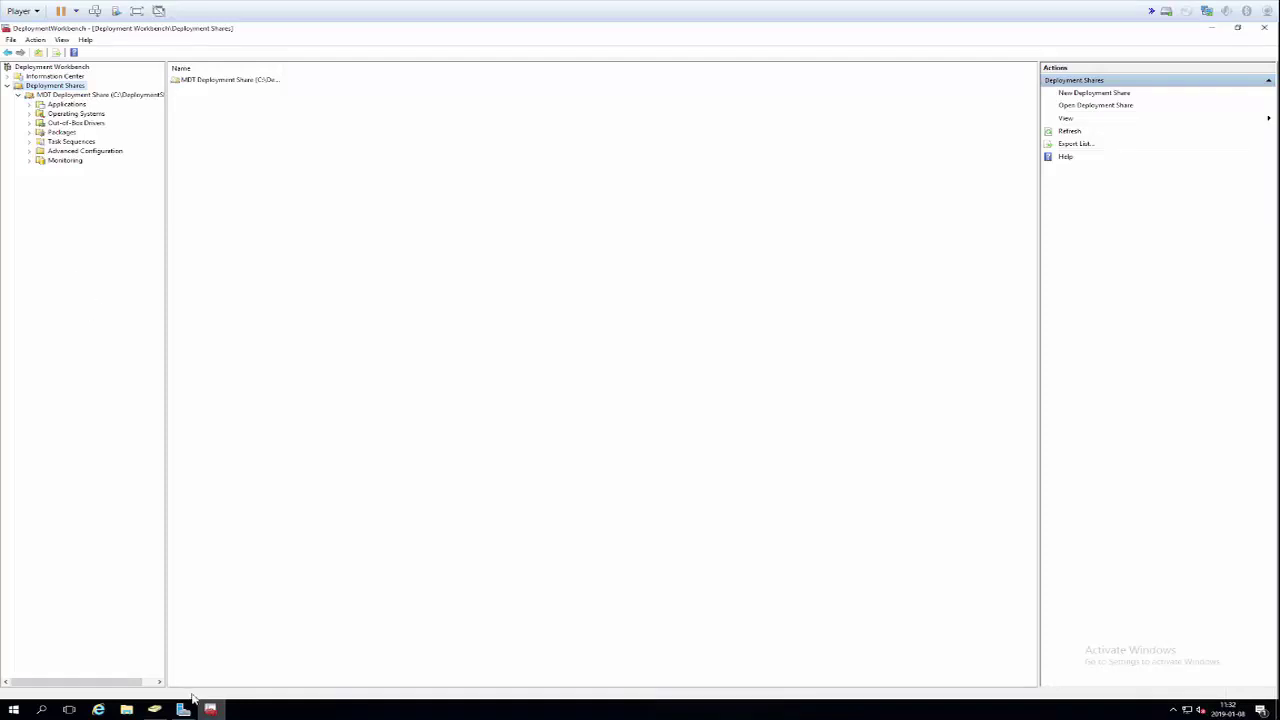
- Open File Explorer at Quick access alongside Deployment Workbench
{"action": "left_click", "coordinate": [126, 710]}
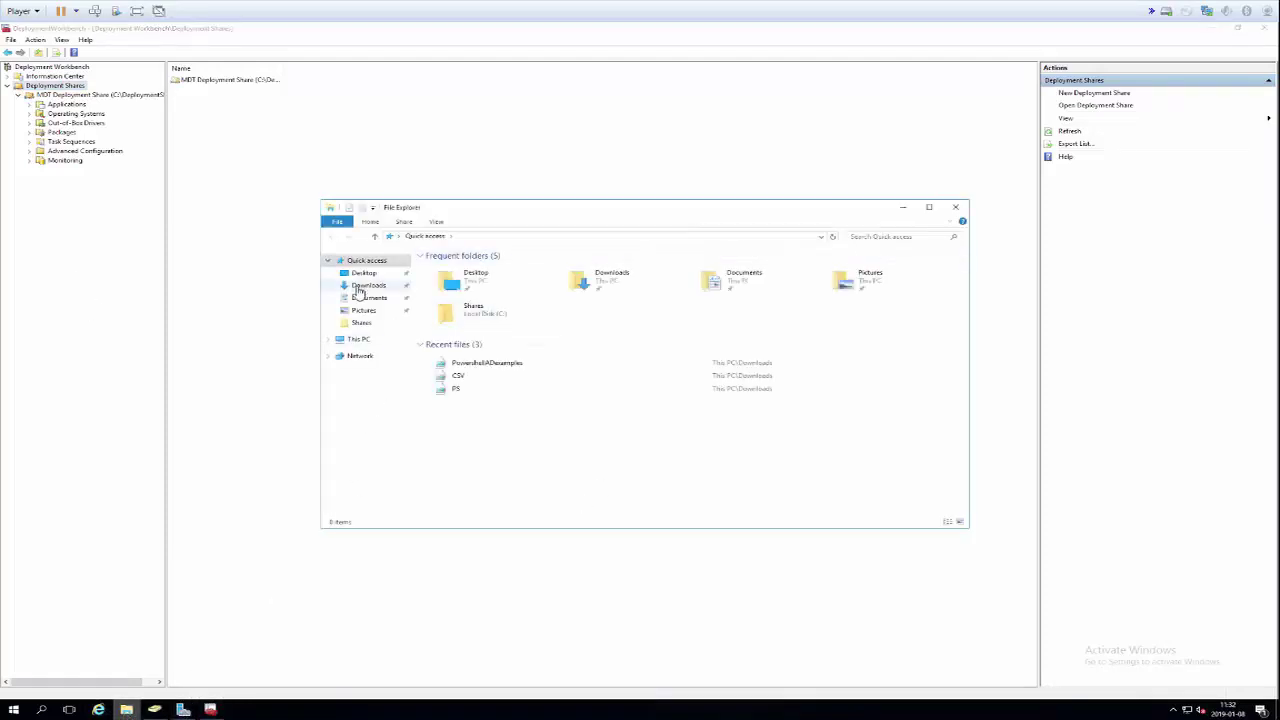
- Mount the SW_DVD5 Windows 10 ISO from Downloads as DVD Drive (E:), then close Explorer
{"action": "left_click", "coordinate": [368, 285]}
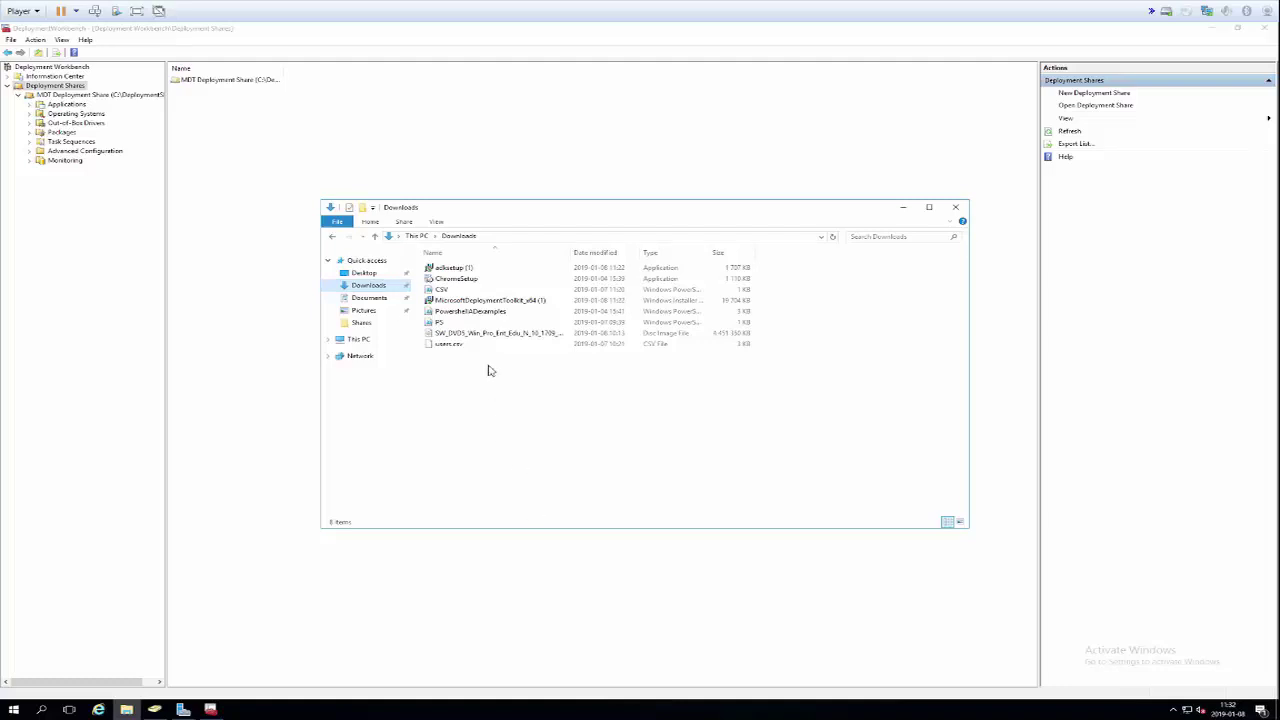
{"action": "left_click", "coordinate": [485, 334]}
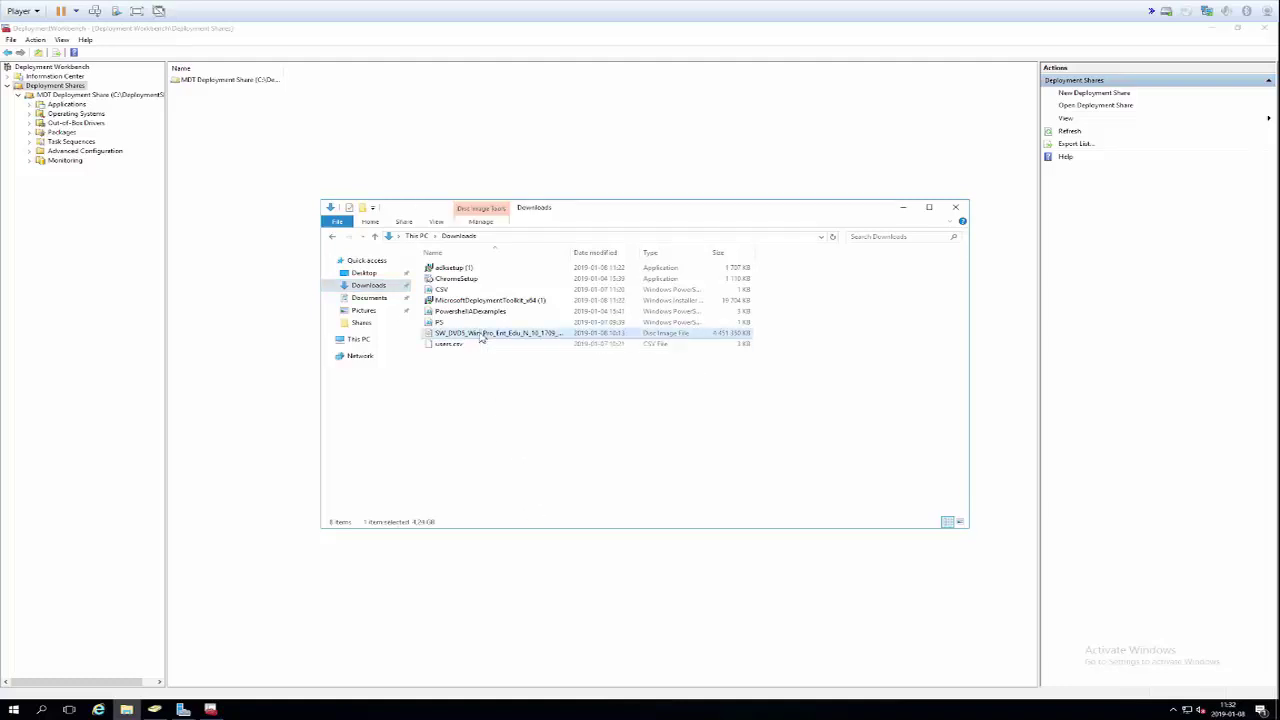
{"action": "right_click", "coordinate": [483, 336]}
{"action": "left_click", "coordinate": [557, 351]}
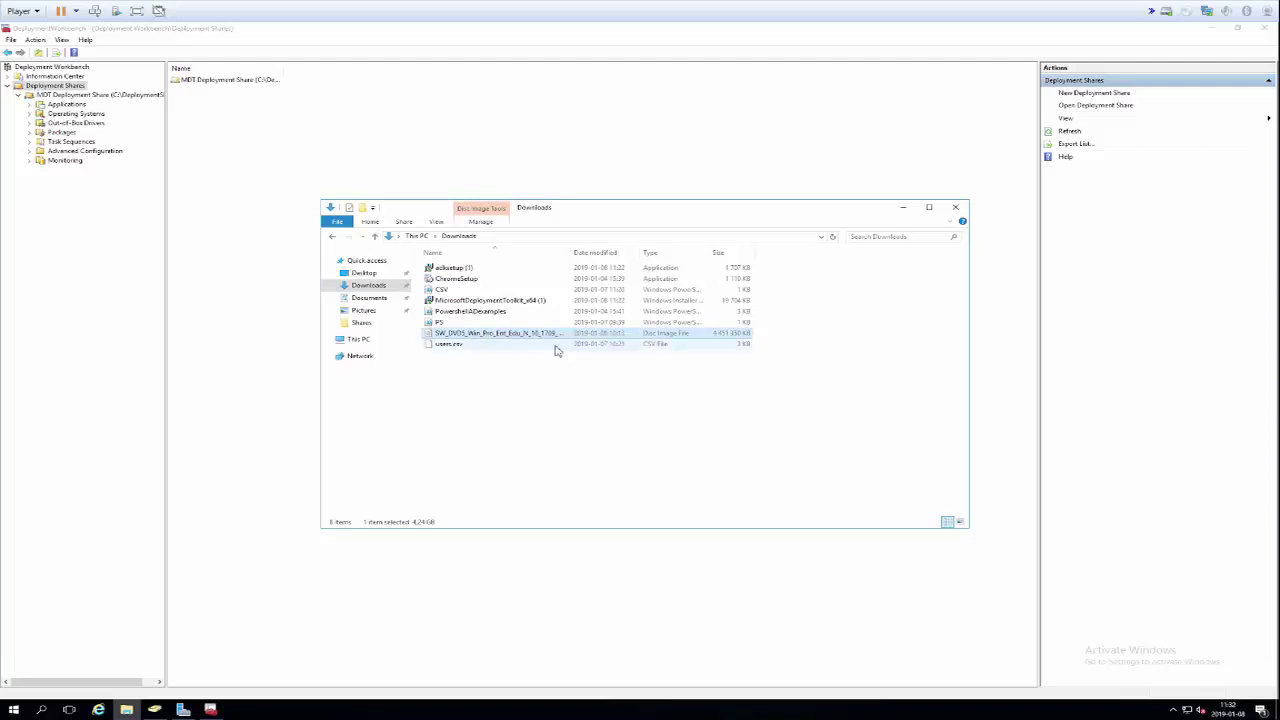
{"action": "left_click", "coordinate": [360, 341]}
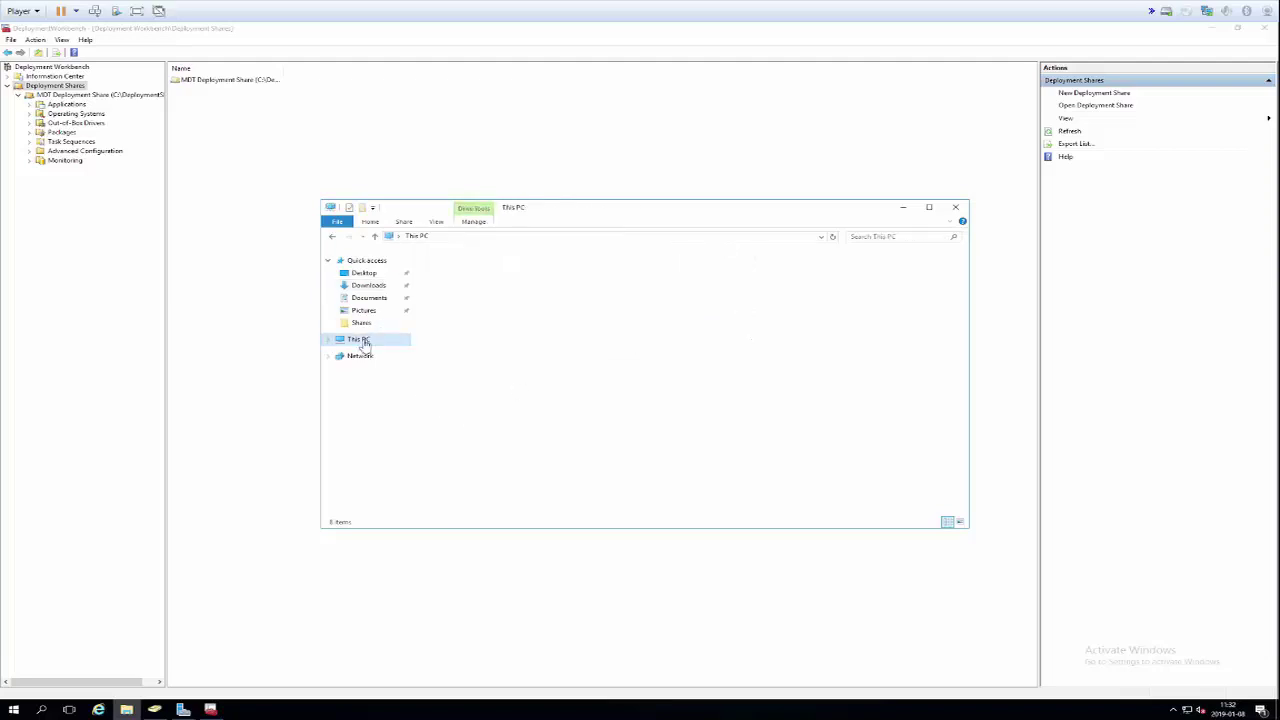
{"action": "left_click", "coordinate": [952, 207]}
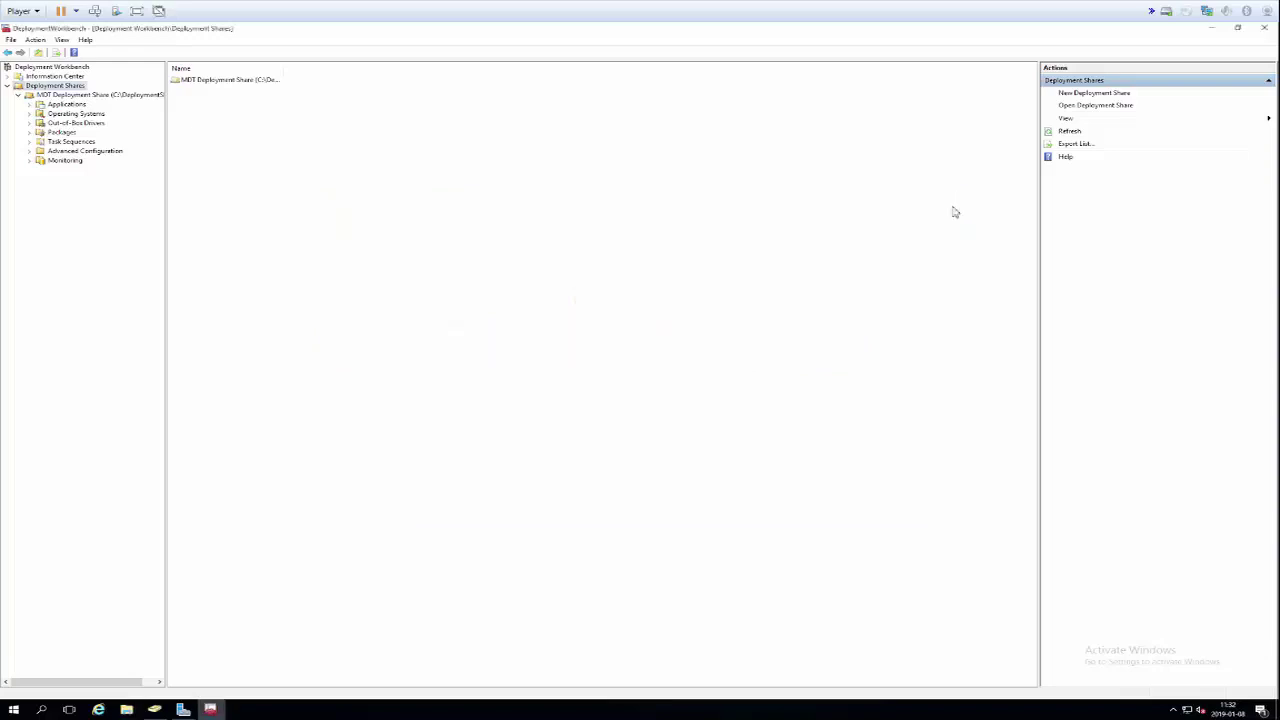
- Start an Import Operating System on the Operating Systems folder using a full set of source files
{"action": "left_click", "coordinate": [80, 114]}
{"action": "right_click", "coordinate": [86, 121]}
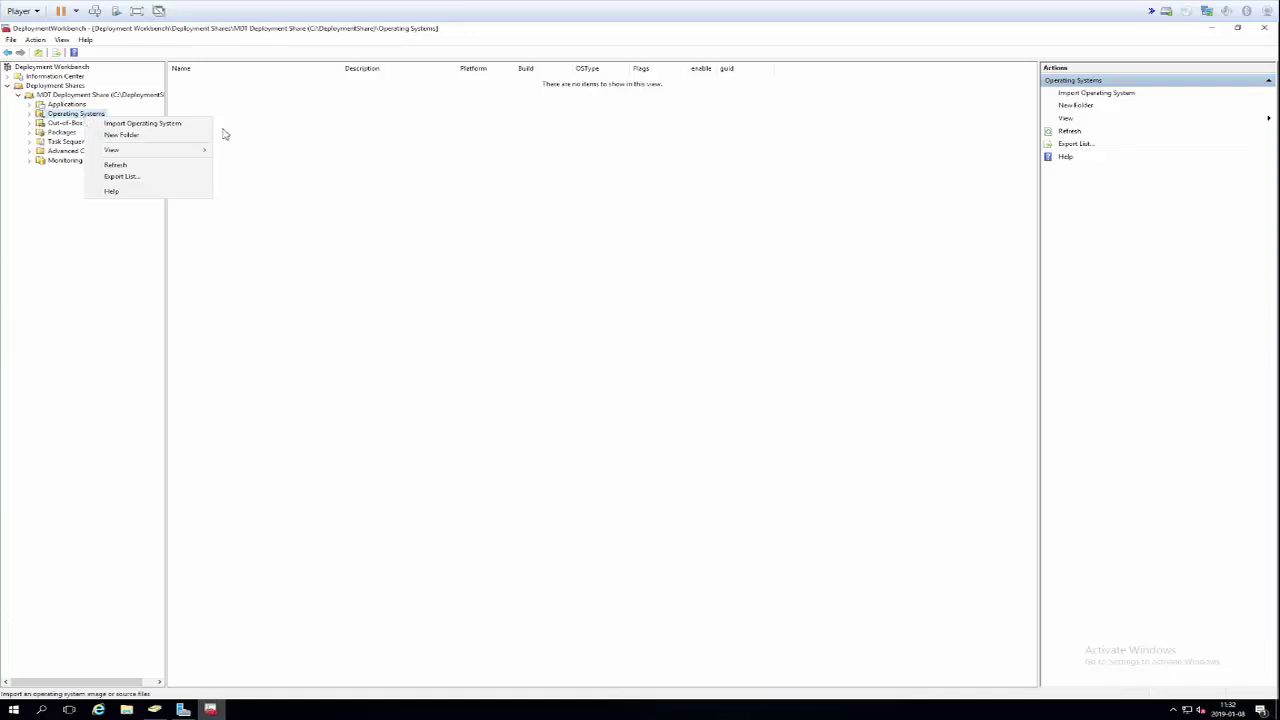
{"action": "left_click", "coordinate": [142, 123]}
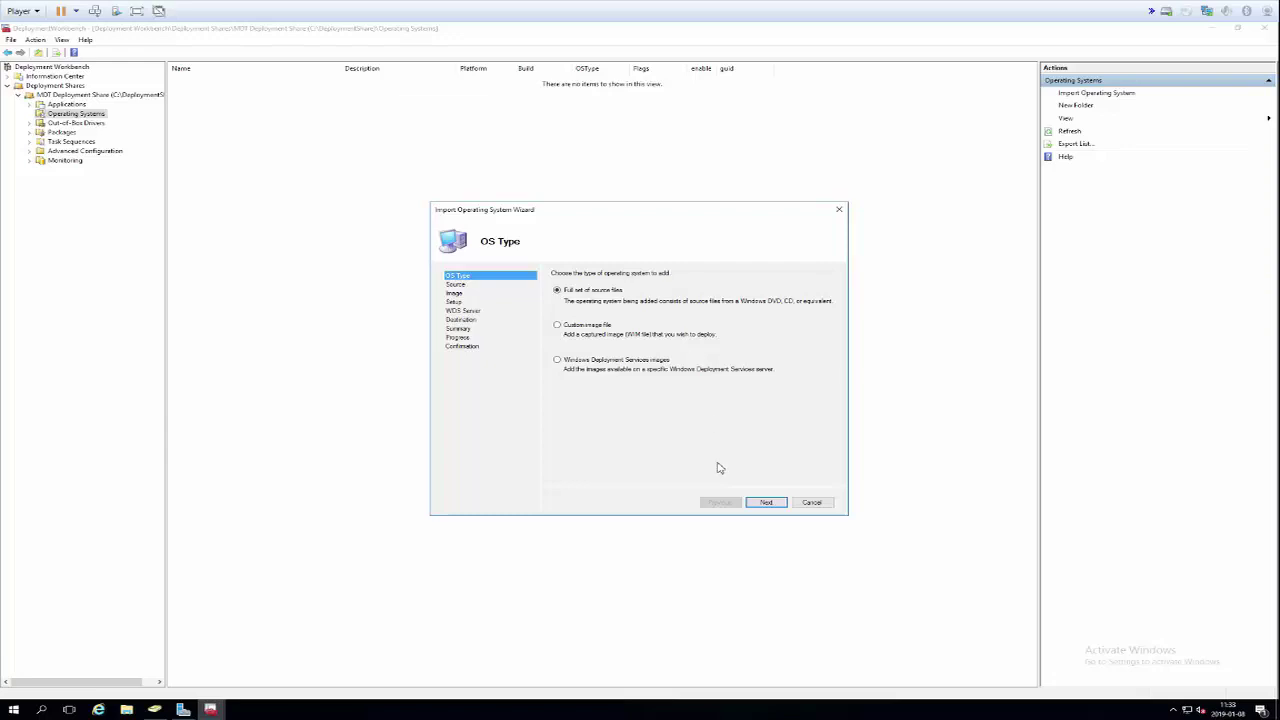
{"action": "left_click", "coordinate": [766, 505]}
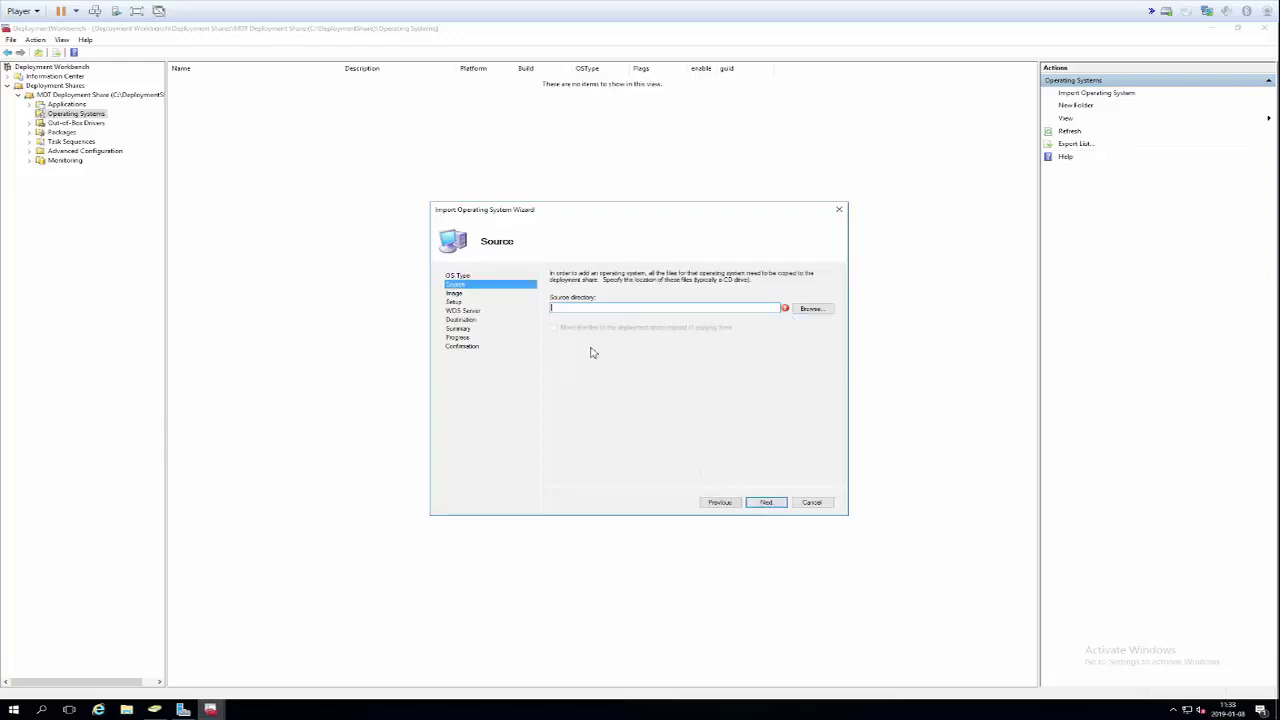
- Set the import source to DVD Drive (E:\) and the destination folder to 'Windows 10 Education x64'
{"action": "left_click", "coordinate": [810, 310]}
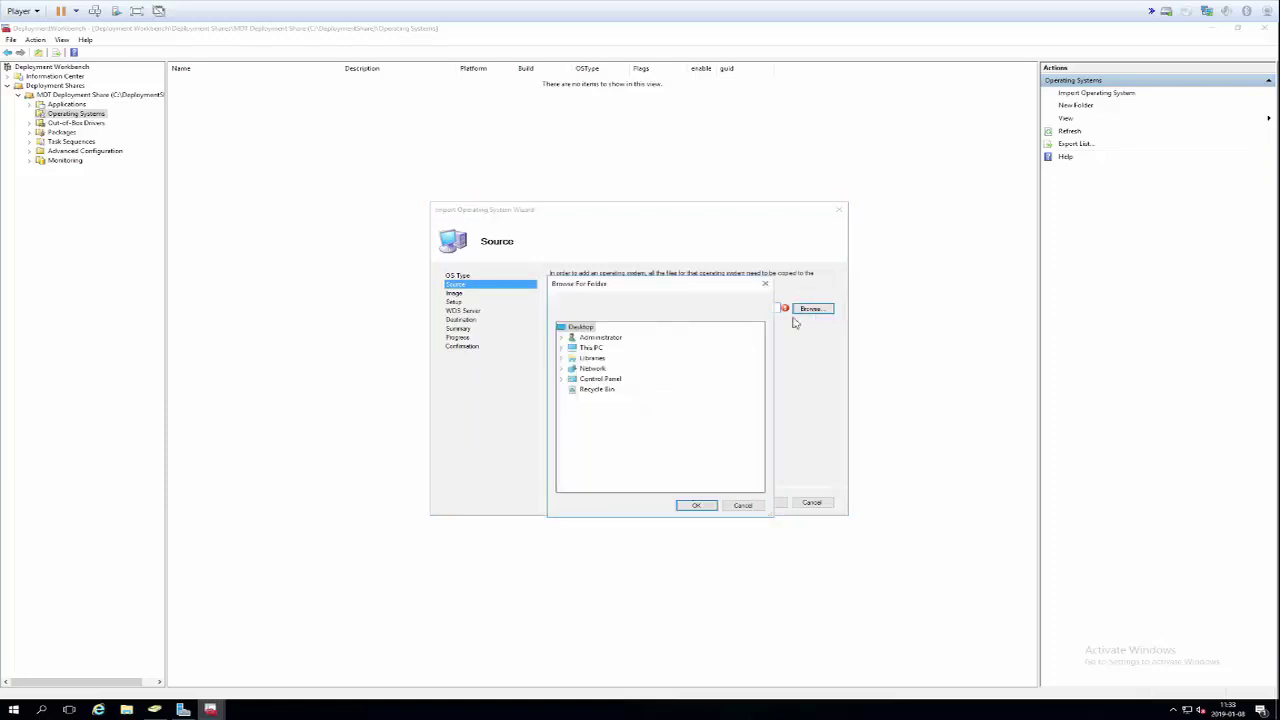
{"action": "left_click", "coordinate": [561, 348]}
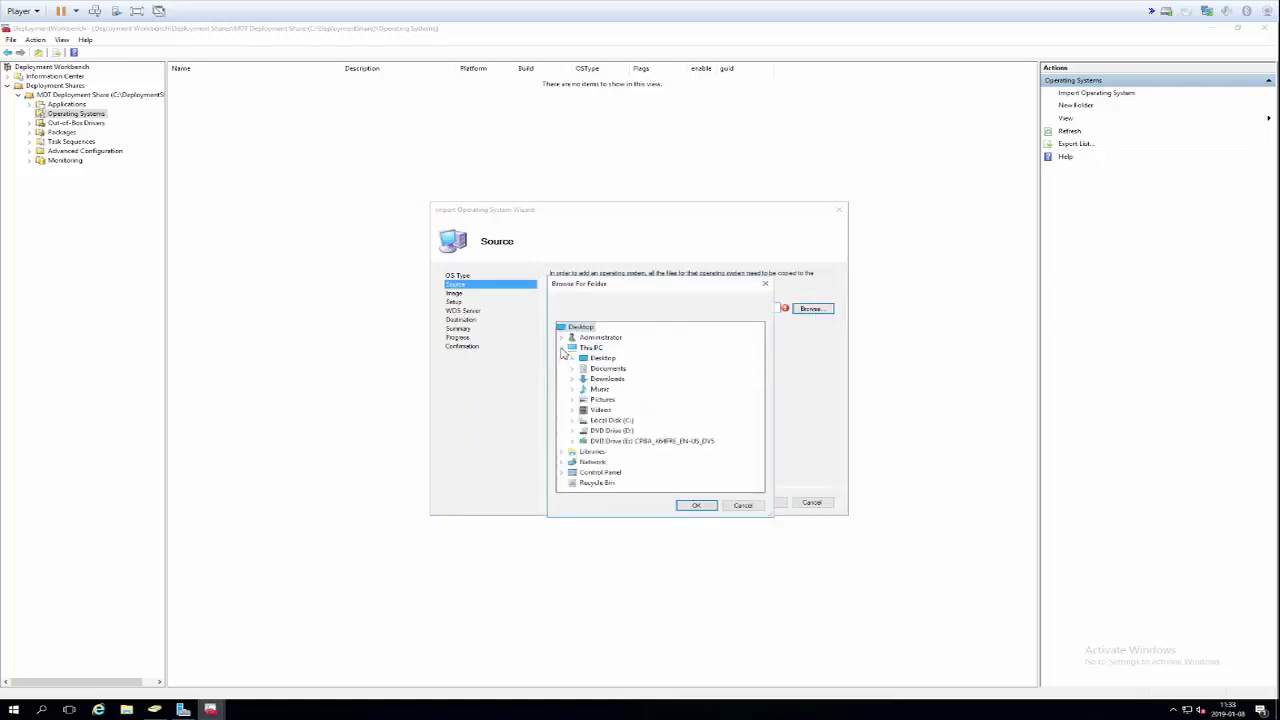
{"action": "double_click", "coordinate": [647, 443]}
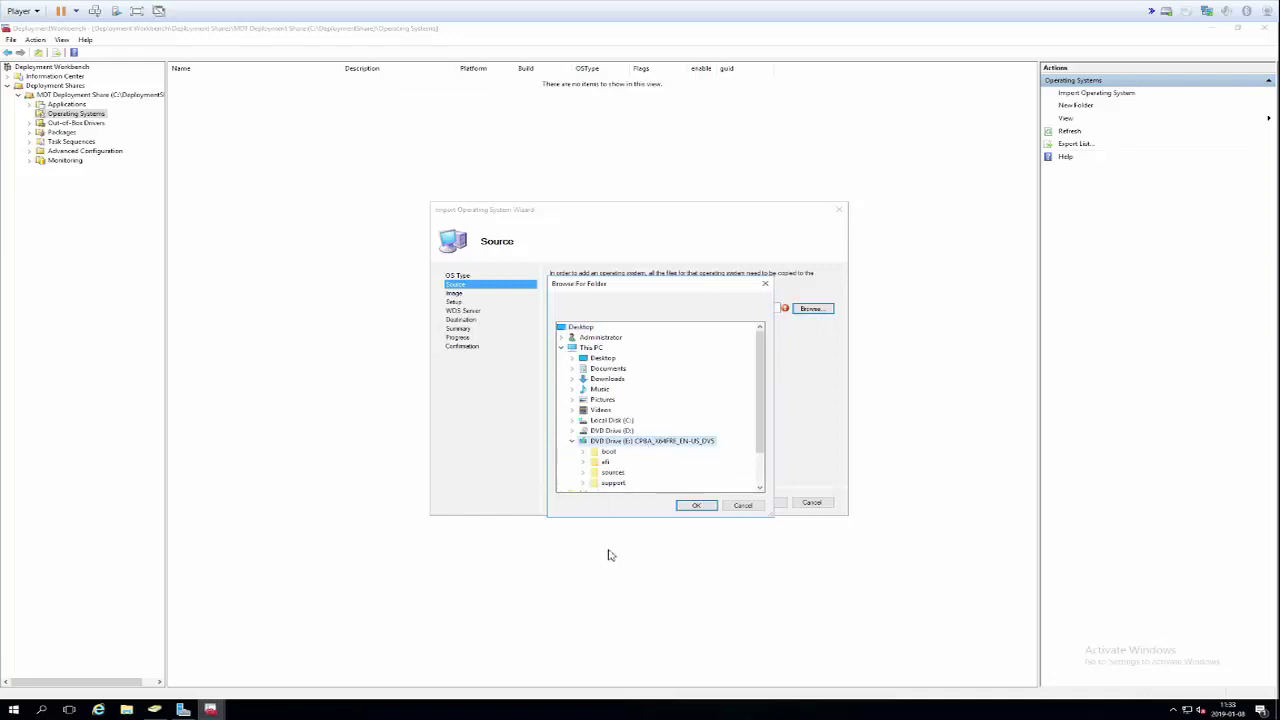
{"action": "left_click", "coordinate": [699, 507]}
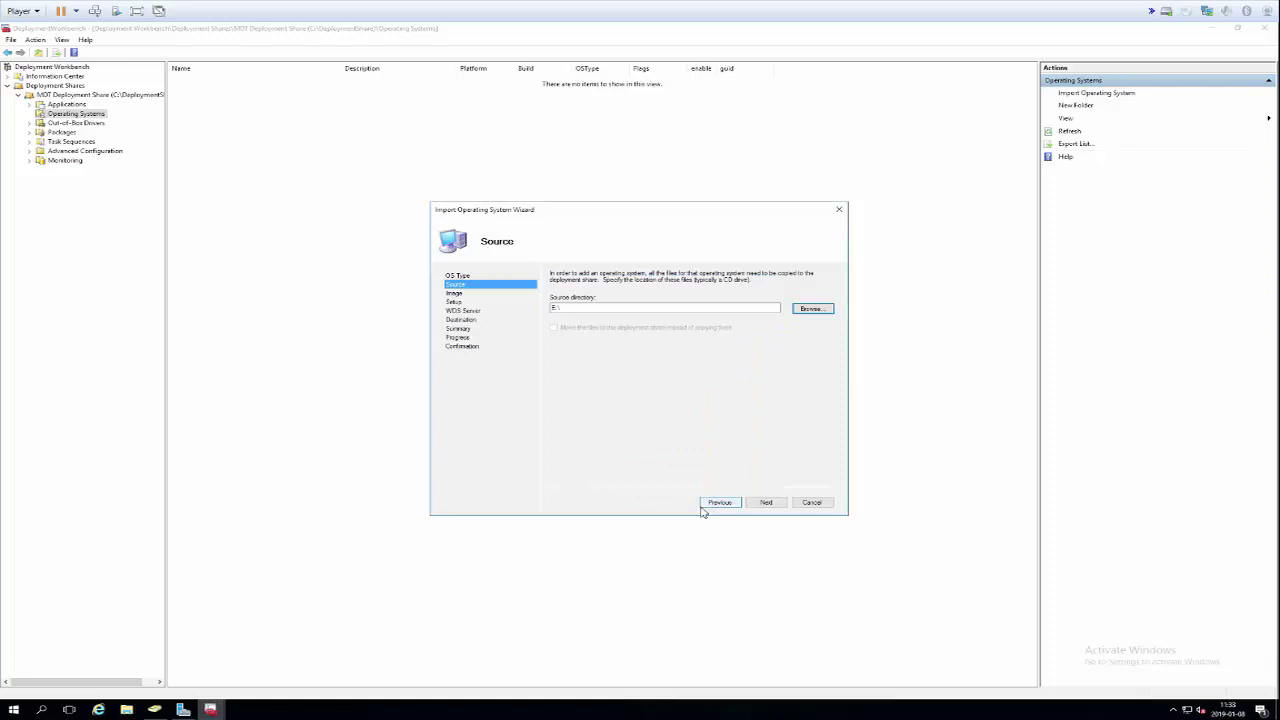
{"action": "left_click", "coordinate": [762, 504]}
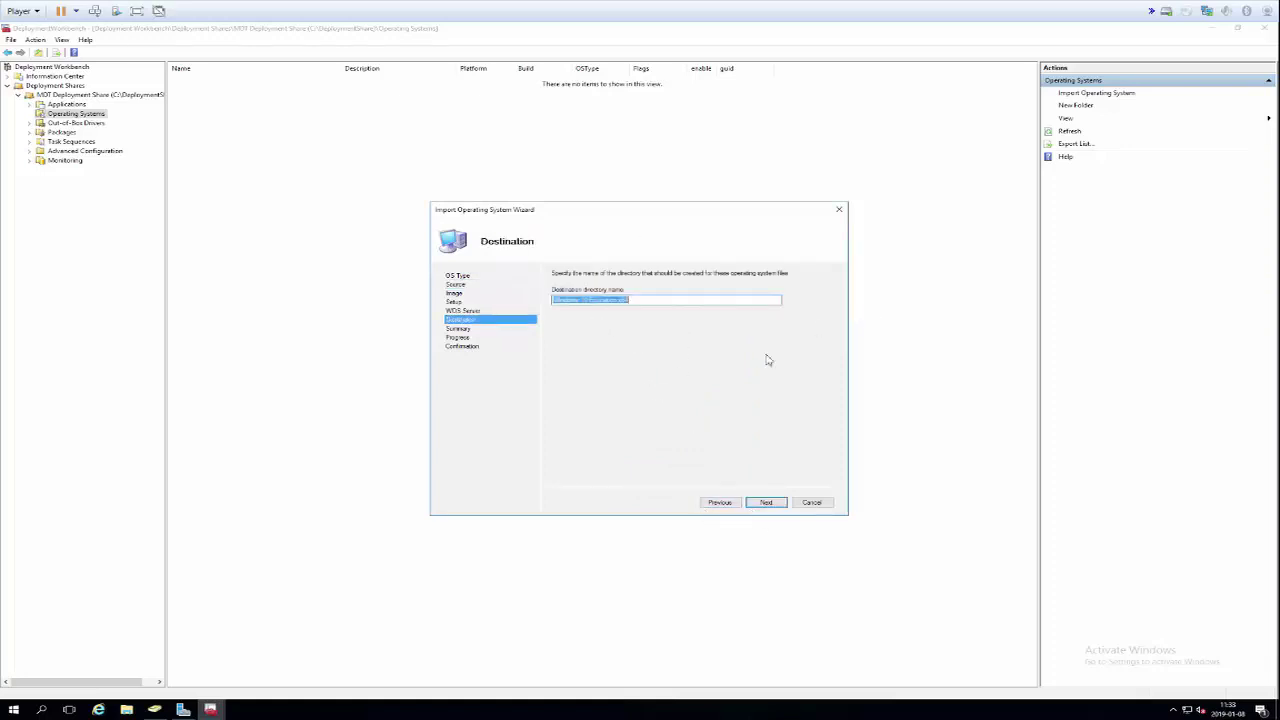
{"action": "left_click", "coordinate": [763, 507]}
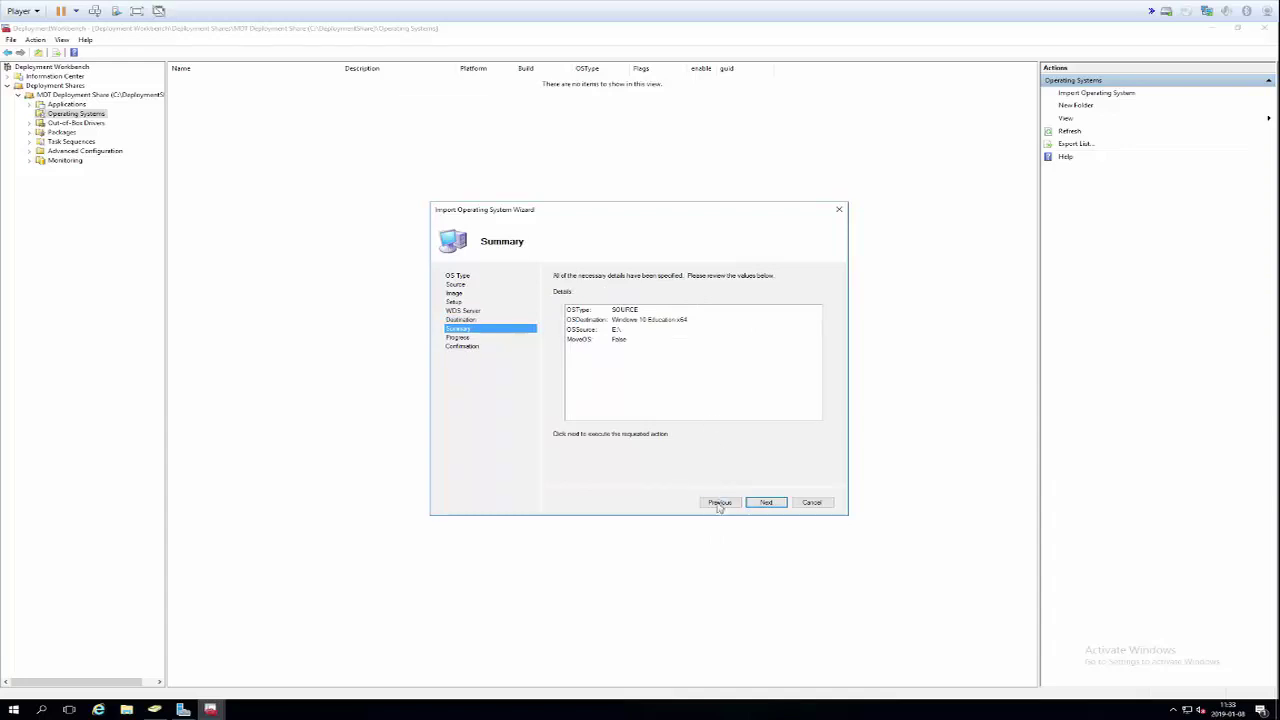
- Run the operating system import from the Summary page and let it finish
{"action": "left_click", "coordinate": [765, 503]}
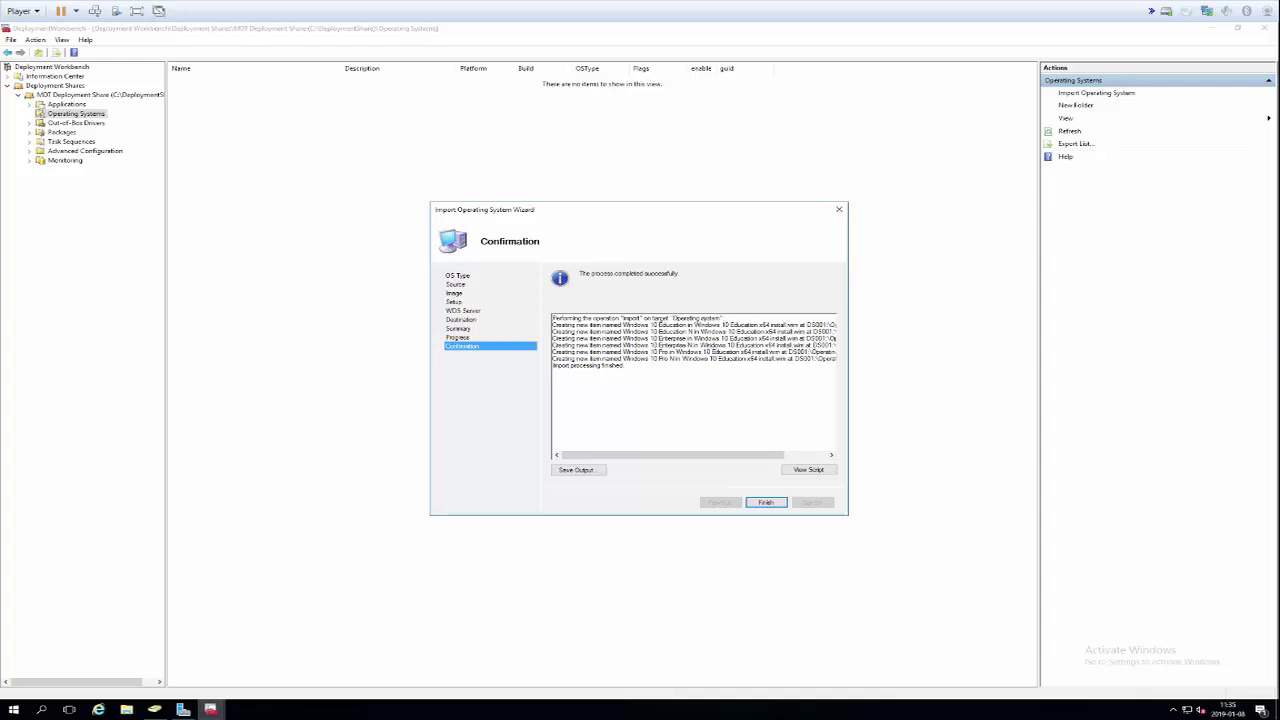
- Finish the import and create a new task sequence with ID and name Win10
{"action": "left_click", "coordinate": [768, 502]}
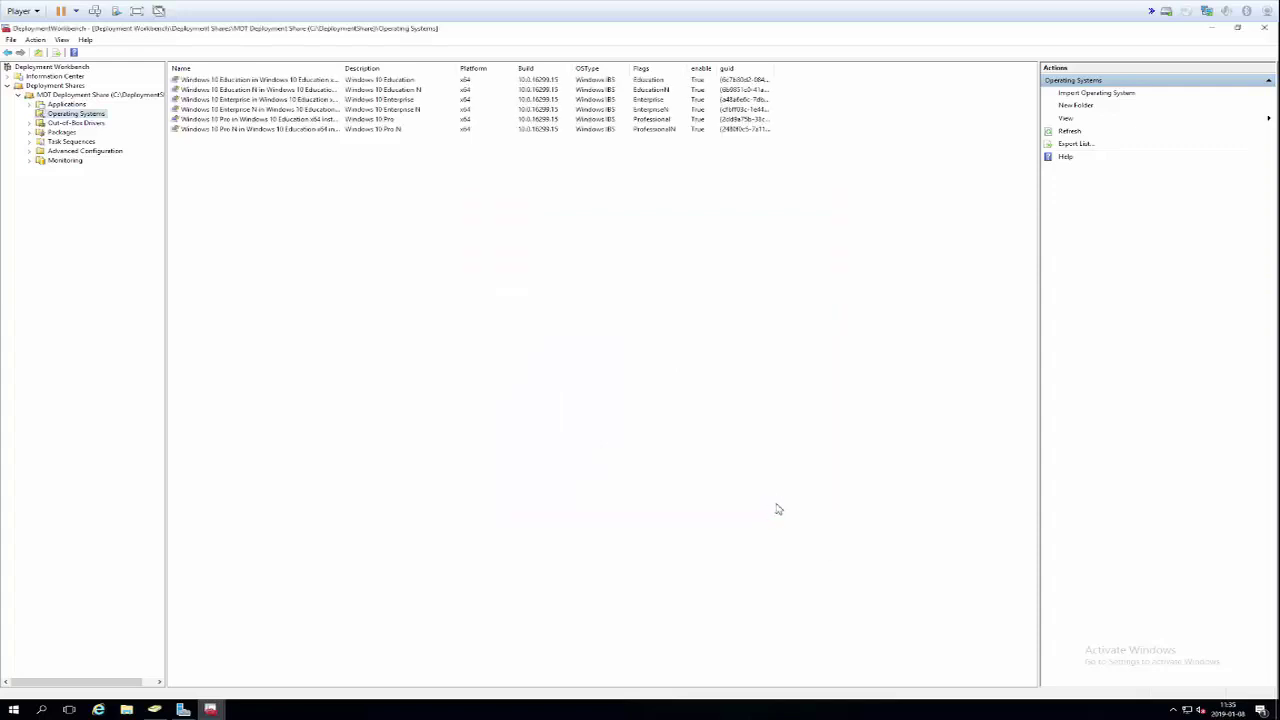
{"action": "left_click", "coordinate": [72, 142]}
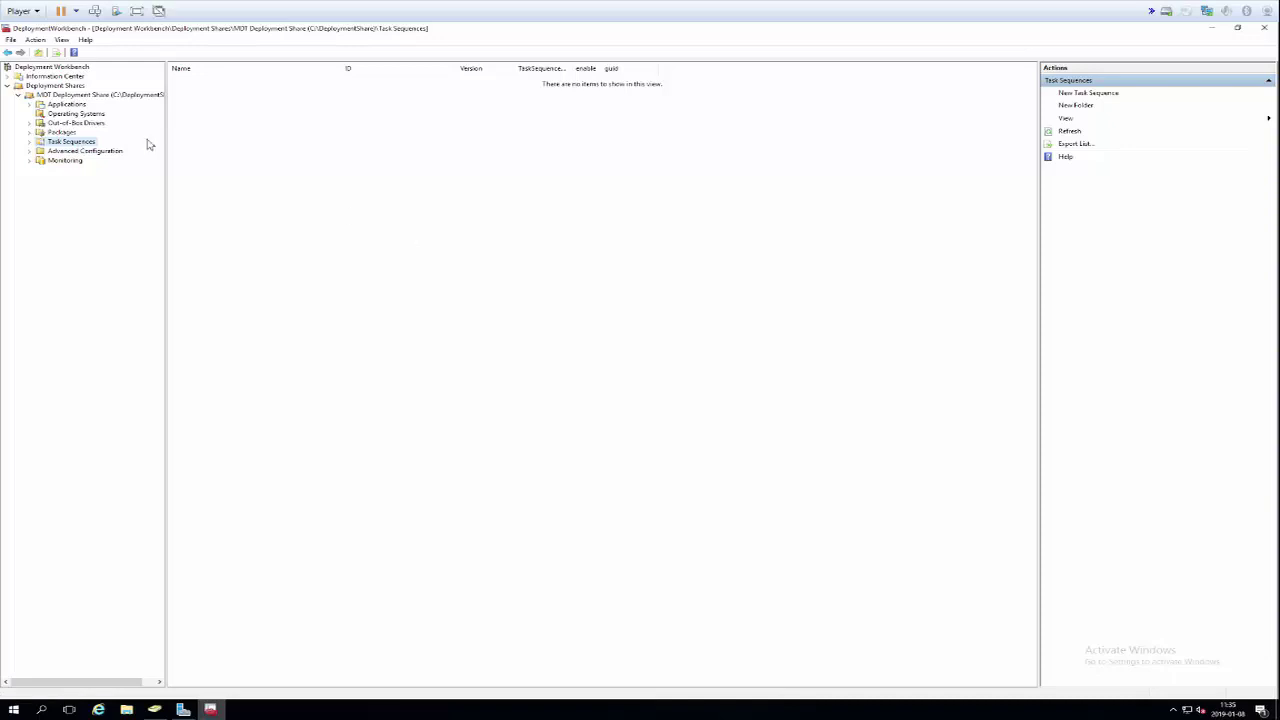
{"action": "right_click", "coordinate": [72, 146]}
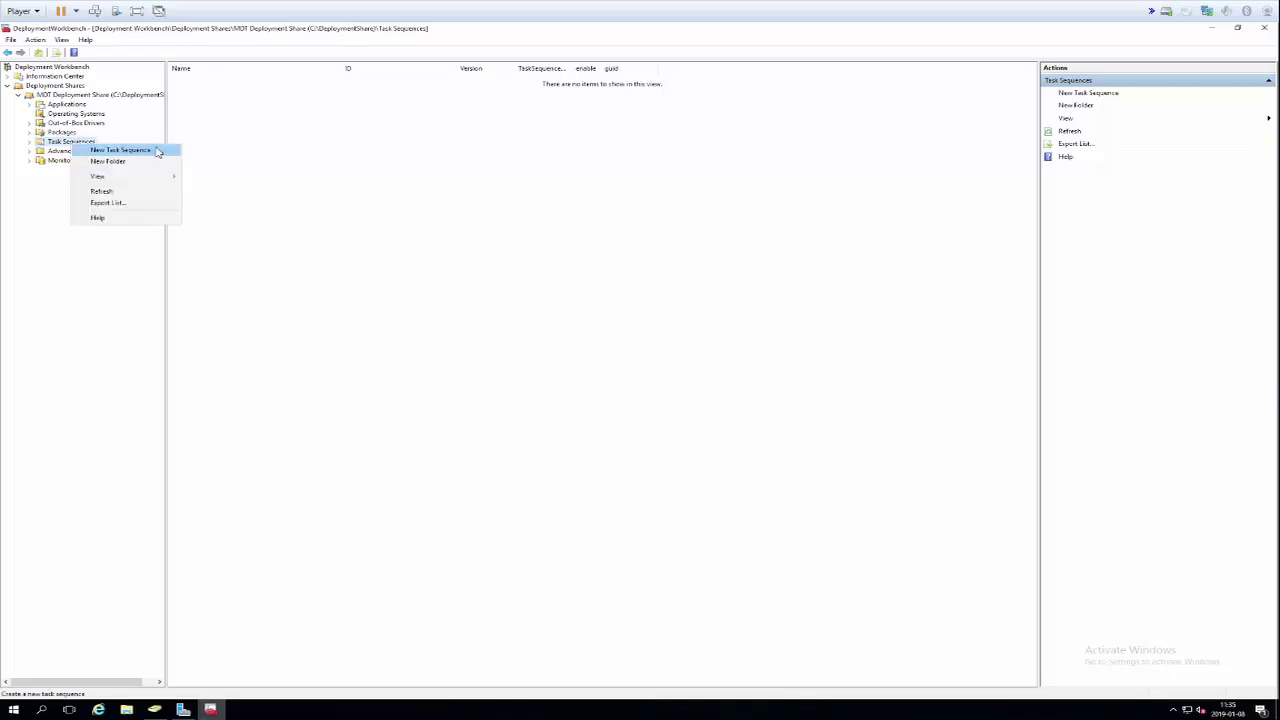
{"action": "left_click", "coordinate": [153, 151]}
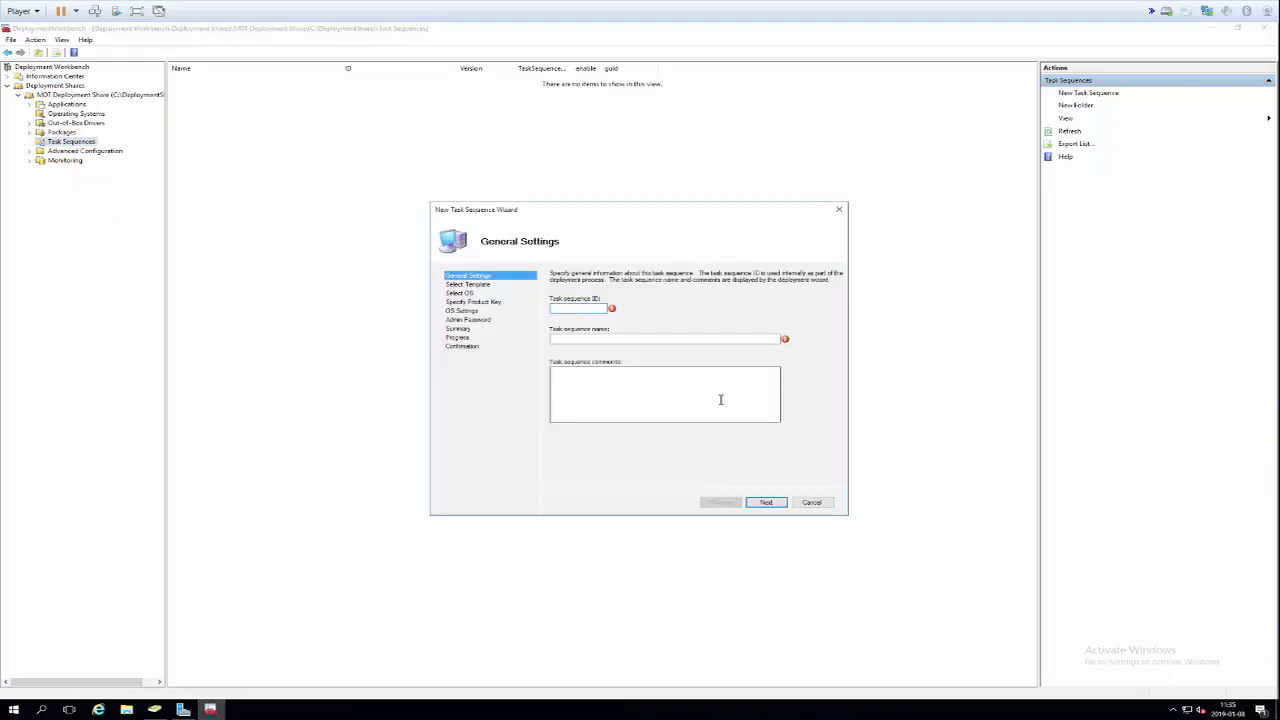
{"action": "type", "text": "Win10"}
{"action": "key", "text": "Tab"}
{"action": "type", "text": "Win10"}
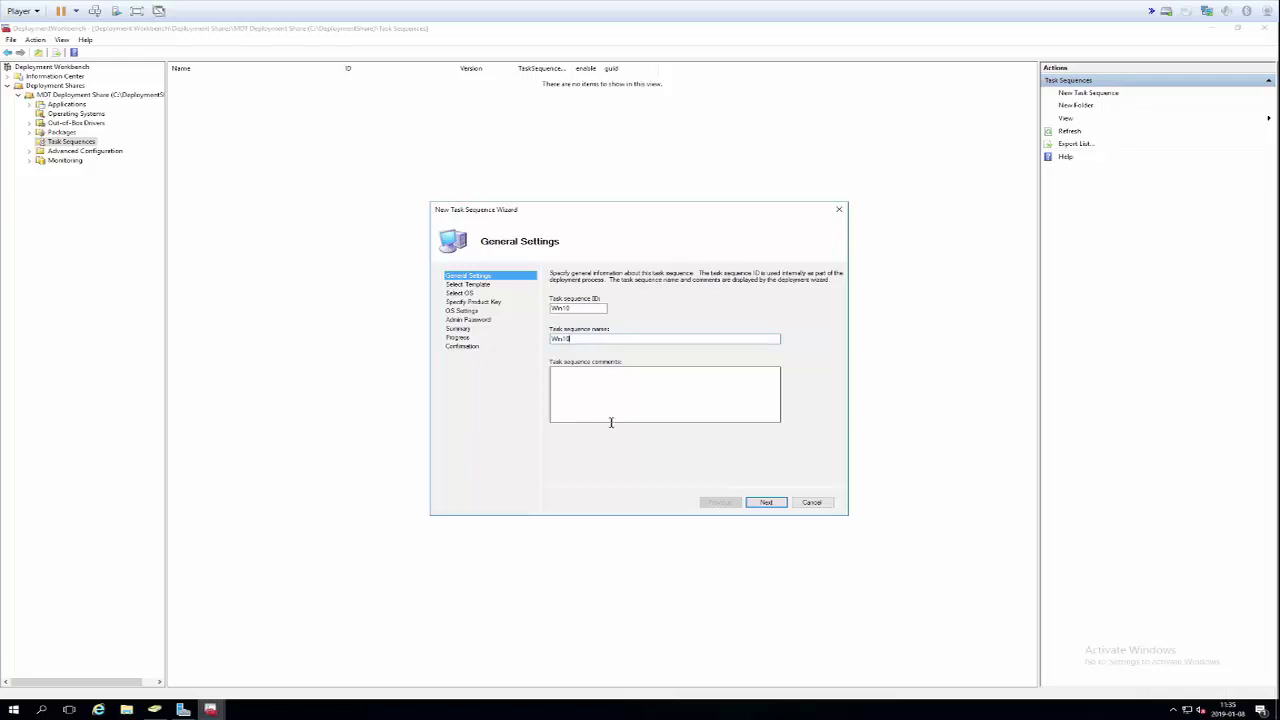
{"action": "left_click", "coordinate": [763, 503]}
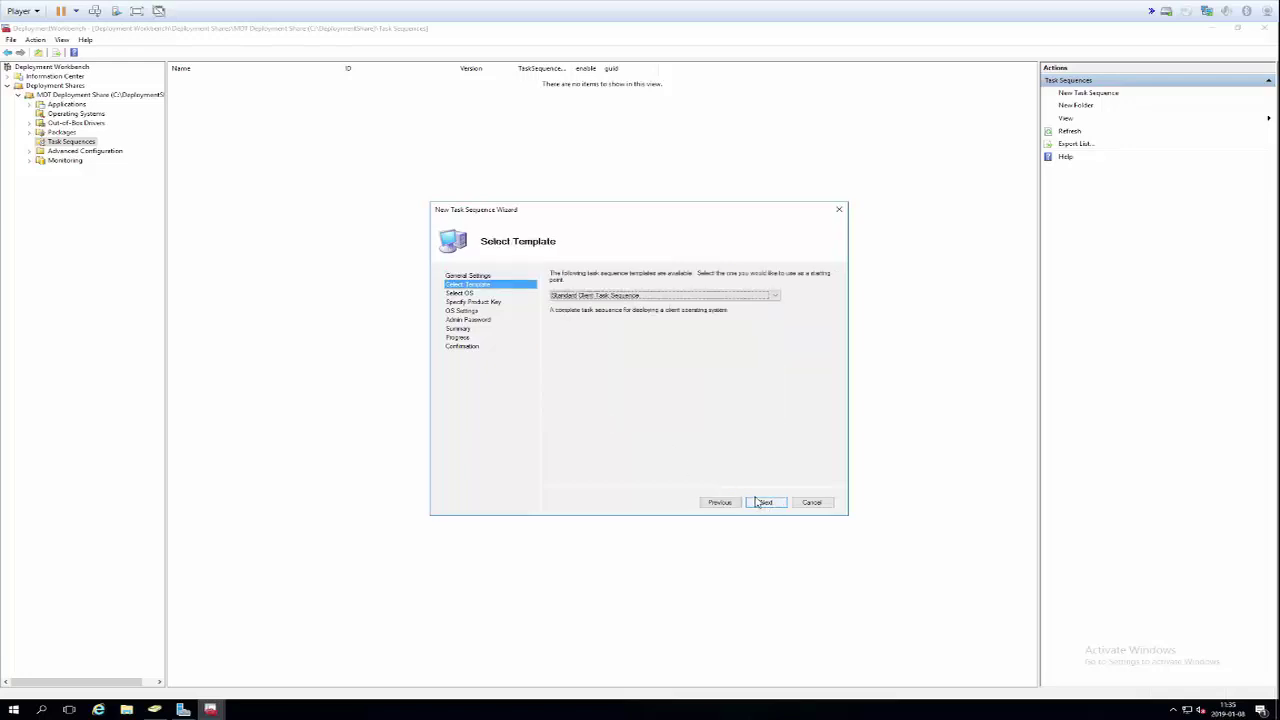
- Base the Win10 task sequence on the Standard Client Task Sequence template and the Windows 10 Pro image
{"action": "left_click", "coordinate": [777, 298]}
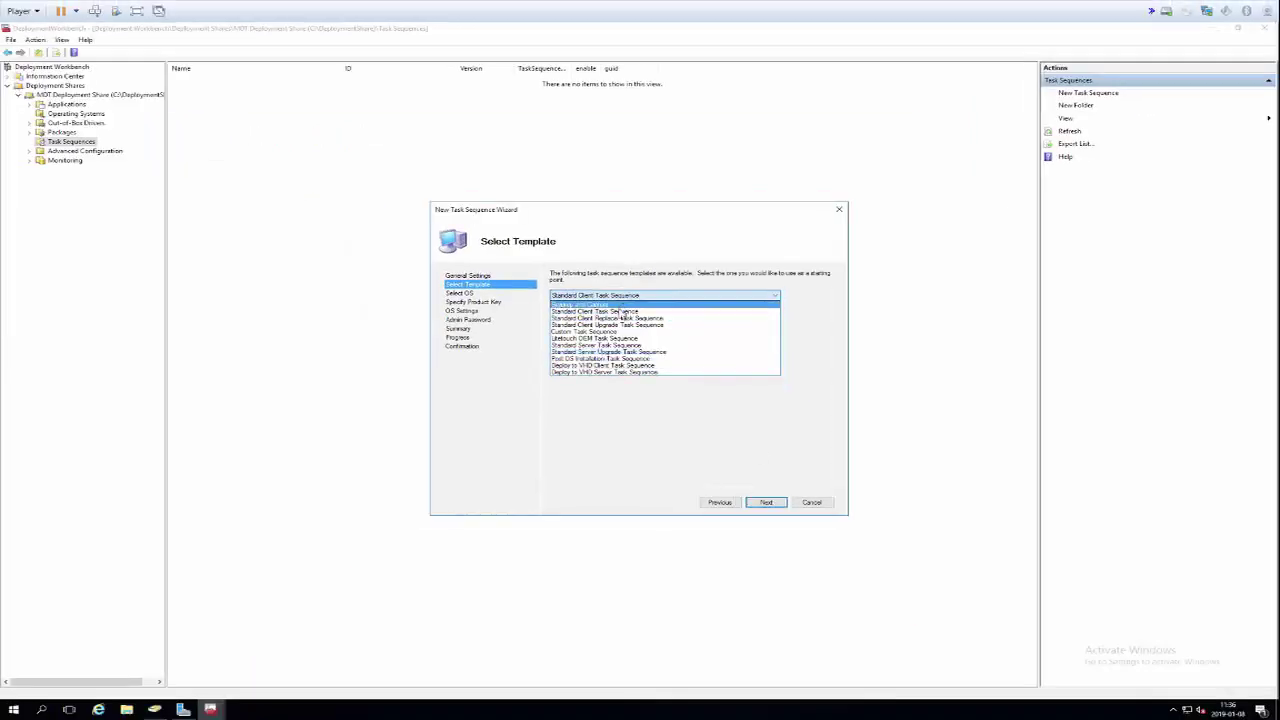
{"action": "left_click", "coordinate": [623, 311]}
{"action": "left_click", "coordinate": [766, 503]}
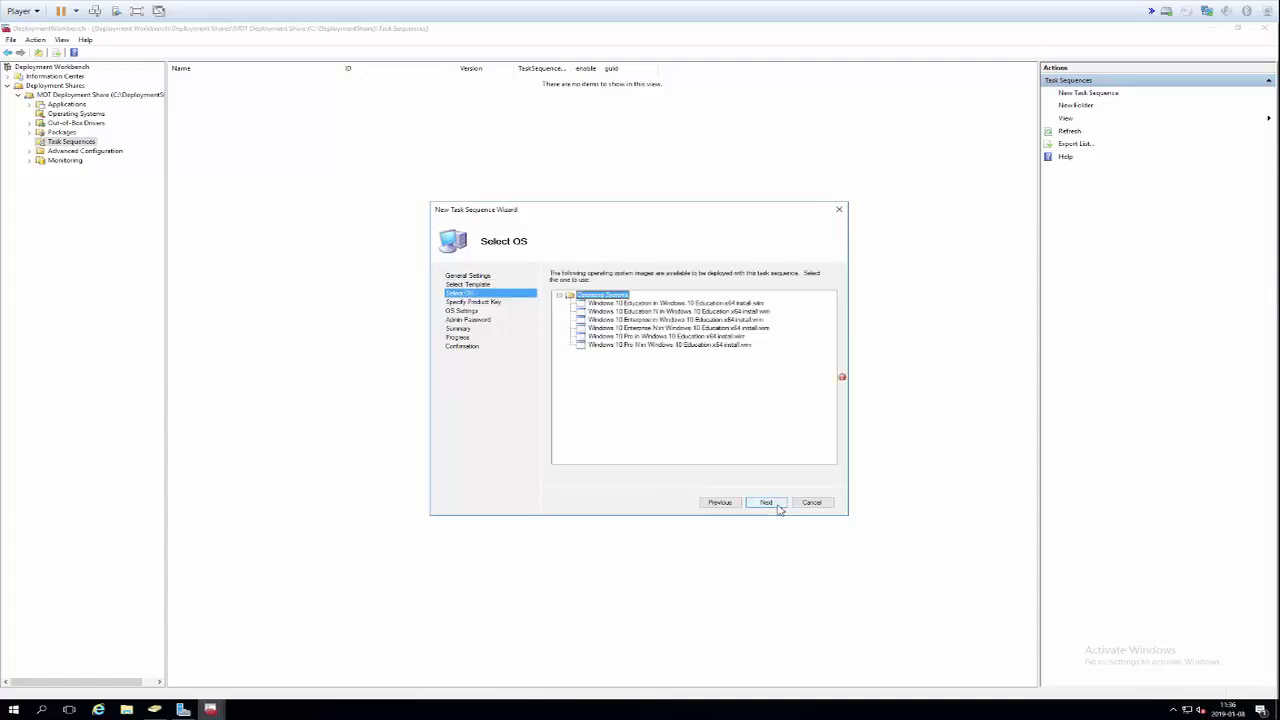
{"action": "left_click", "coordinate": [633, 338]}
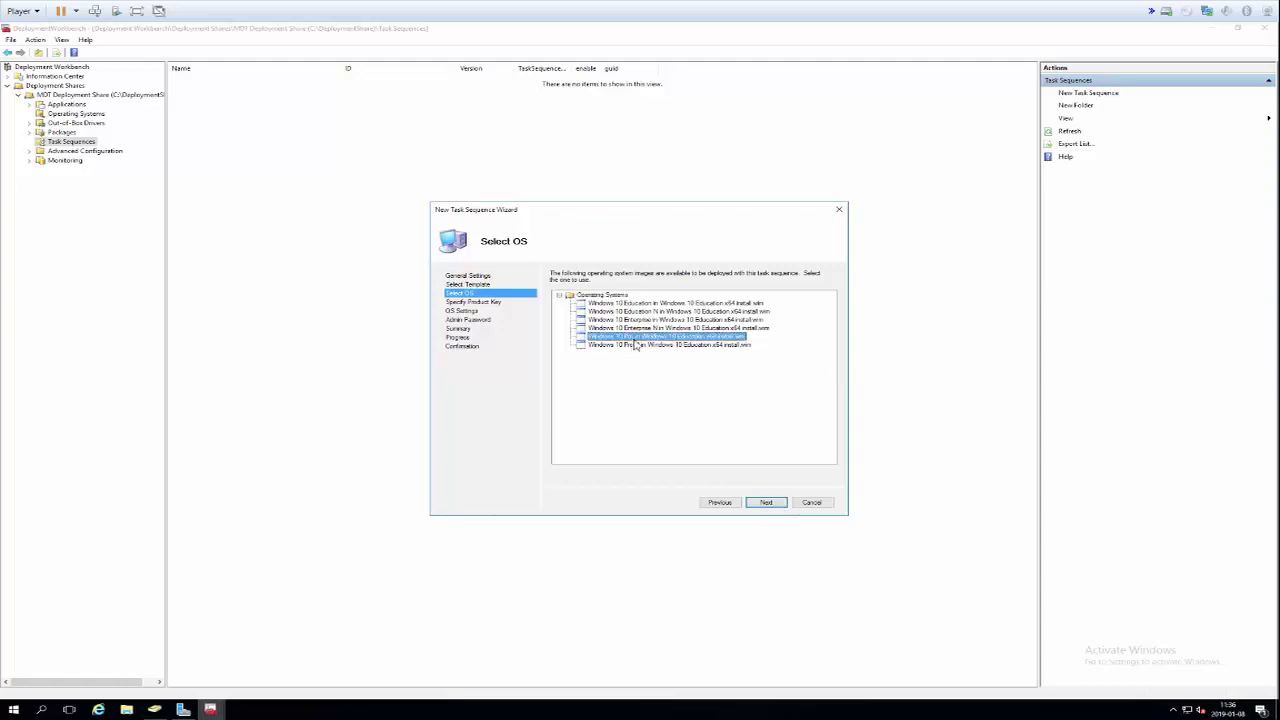
{"action": "left_click", "coordinate": [769, 504]}
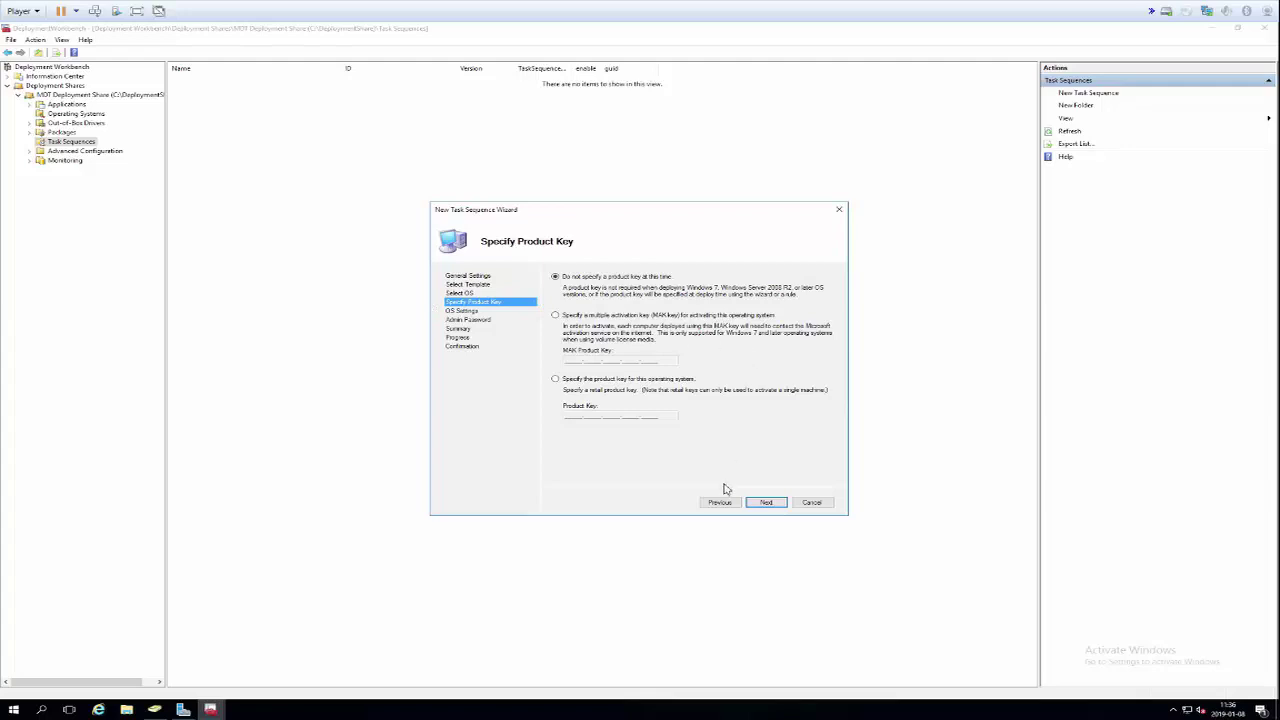
- Skip the product key and enter an Organization name starting with 'H'
{"action": "left_click", "coordinate": [766, 503]}
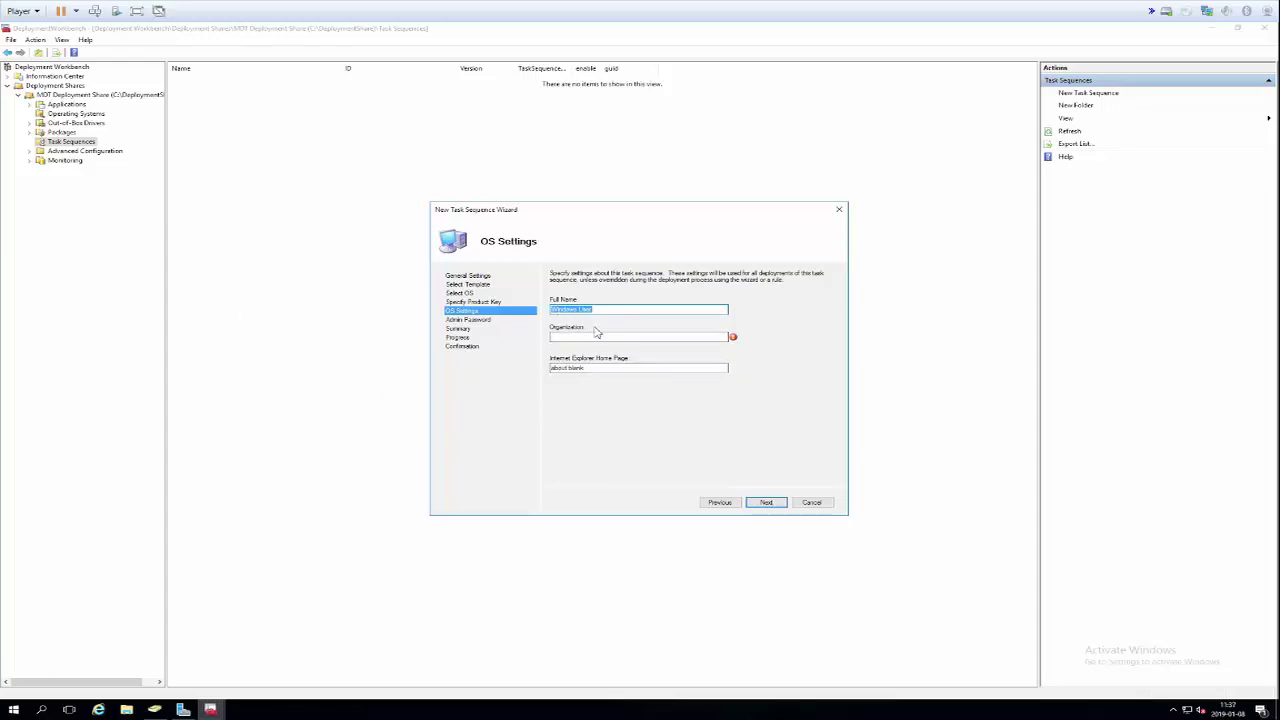
{"action": "left_click", "coordinate": [589, 337]}
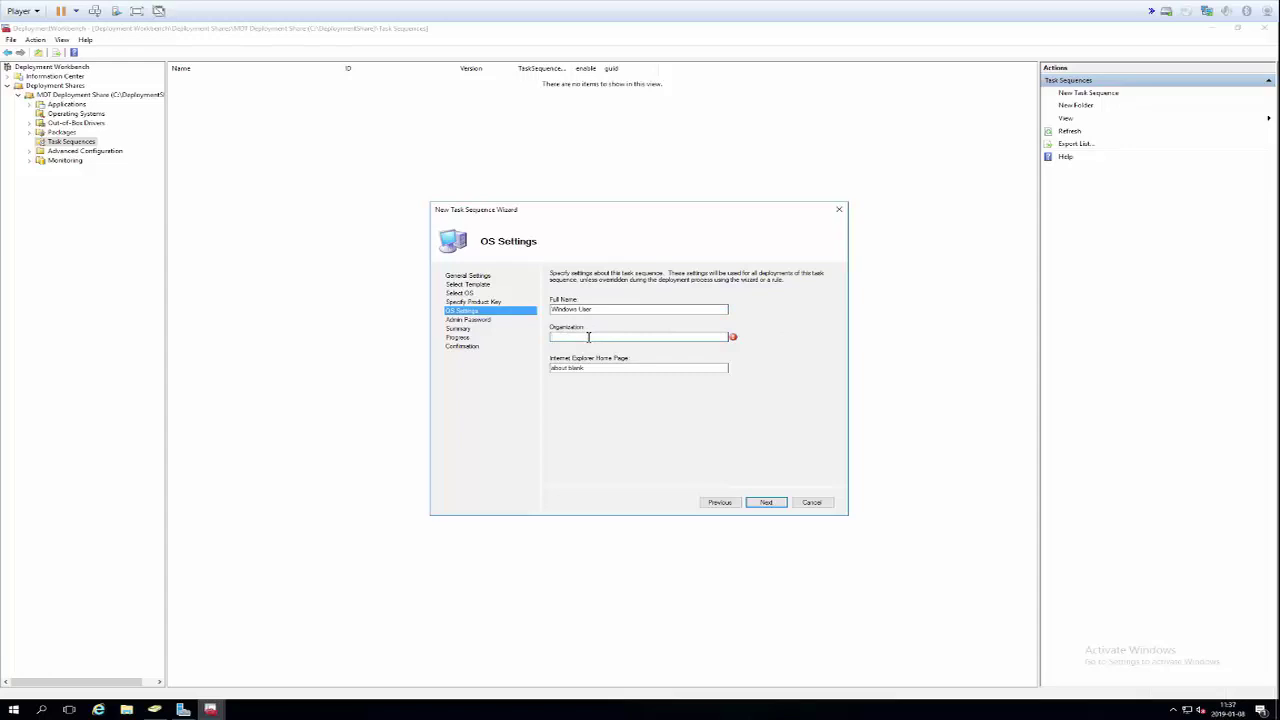
{"action": "type", "text": "Hs"}
{"action": "left_click", "coordinate": [765, 505]}
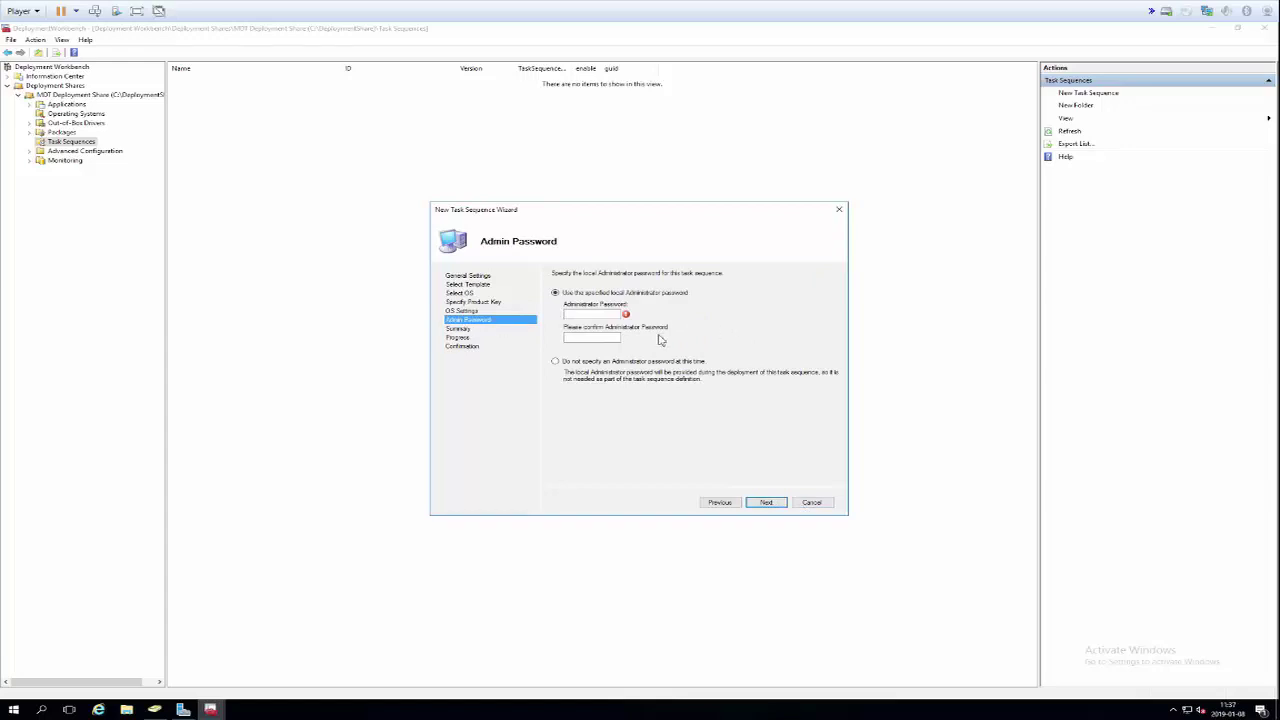
- Enter the local Administrator password and retype it to confirm
{"action": "left_click", "coordinate": [595, 315]}
{"action": "key", "text": "Tab"}
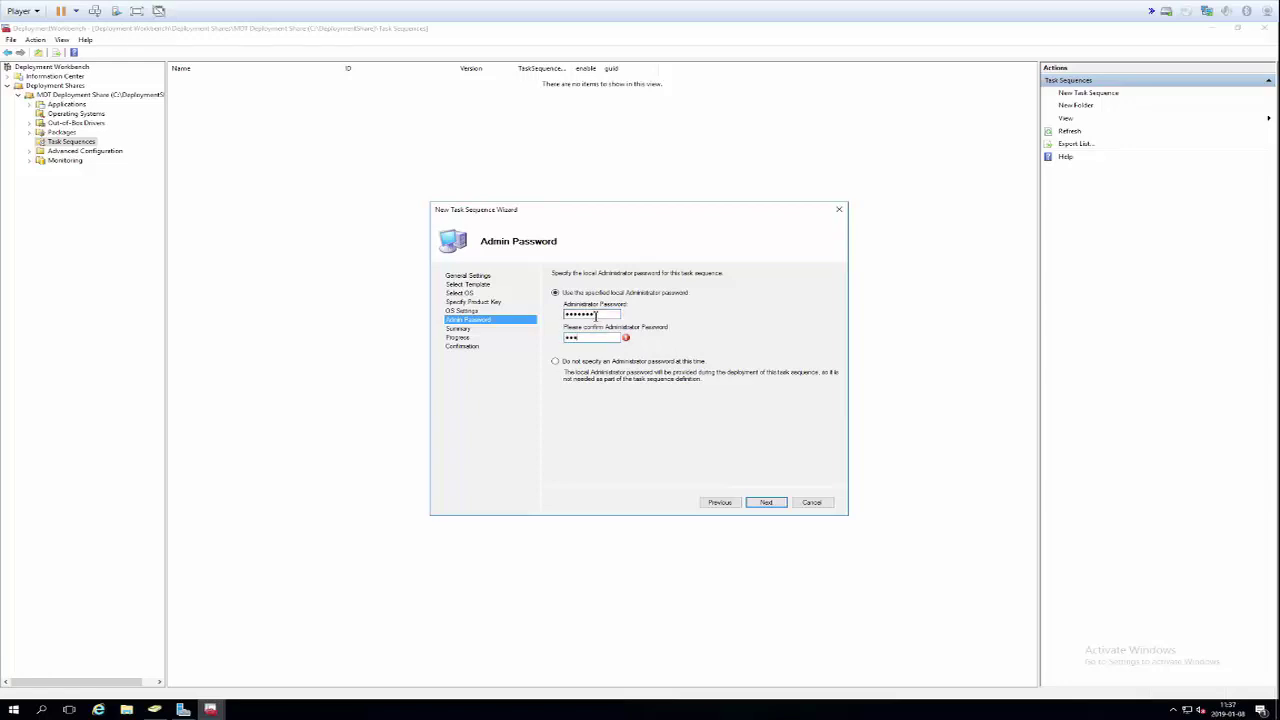
- Complete the Win10 task sequence wizard and select the MDT Deployment Share node
{"action": "left_click", "coordinate": [767, 502]}
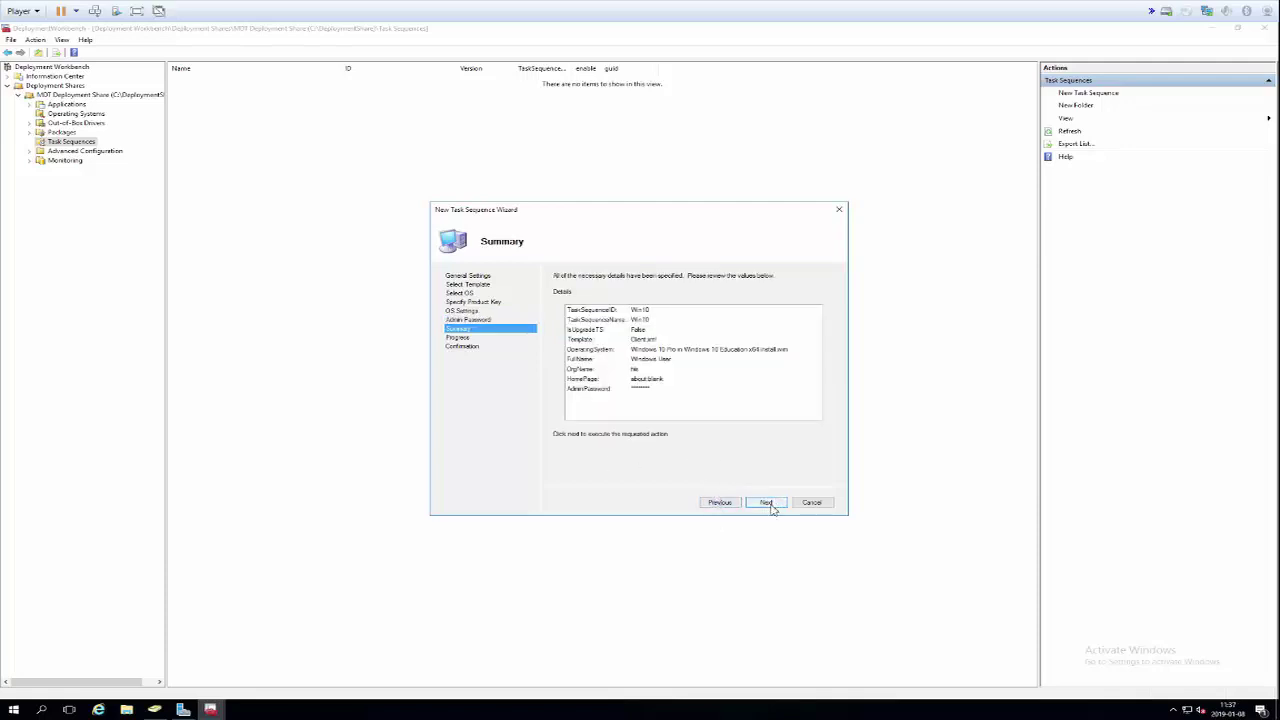
{"action": "left_click", "coordinate": [767, 503]}
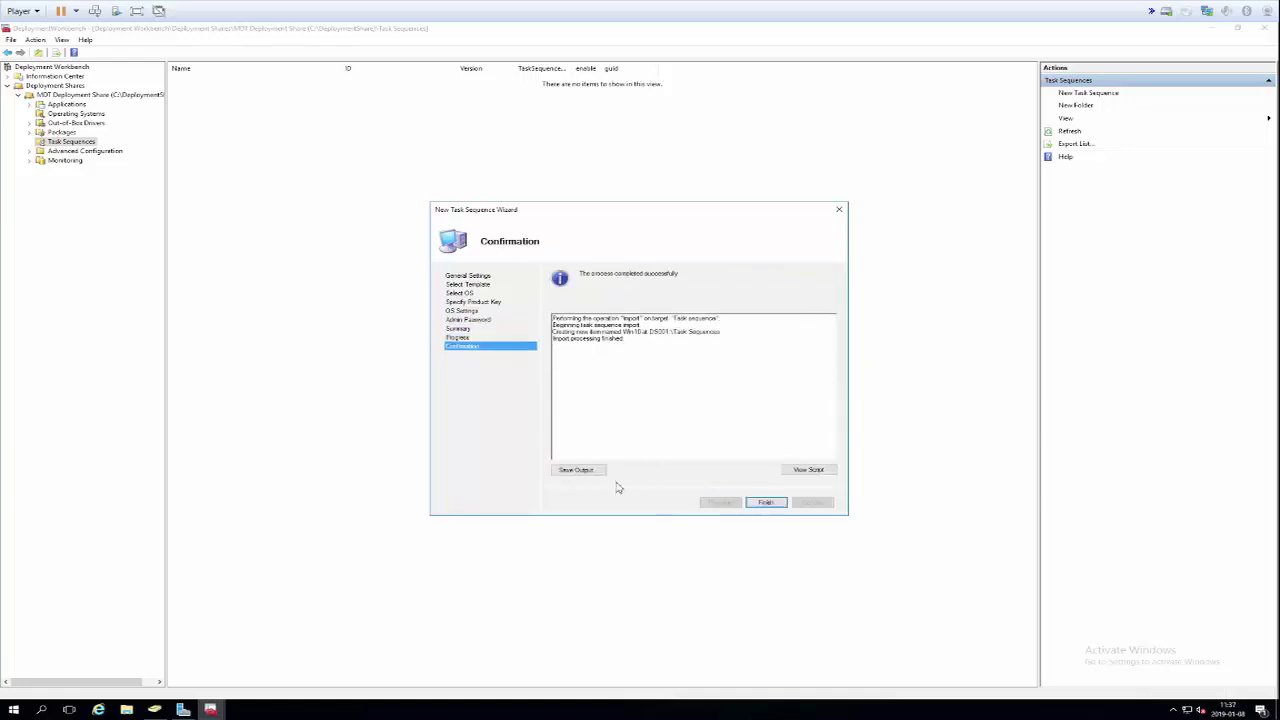
{"action": "left_click", "coordinate": [766, 503]}
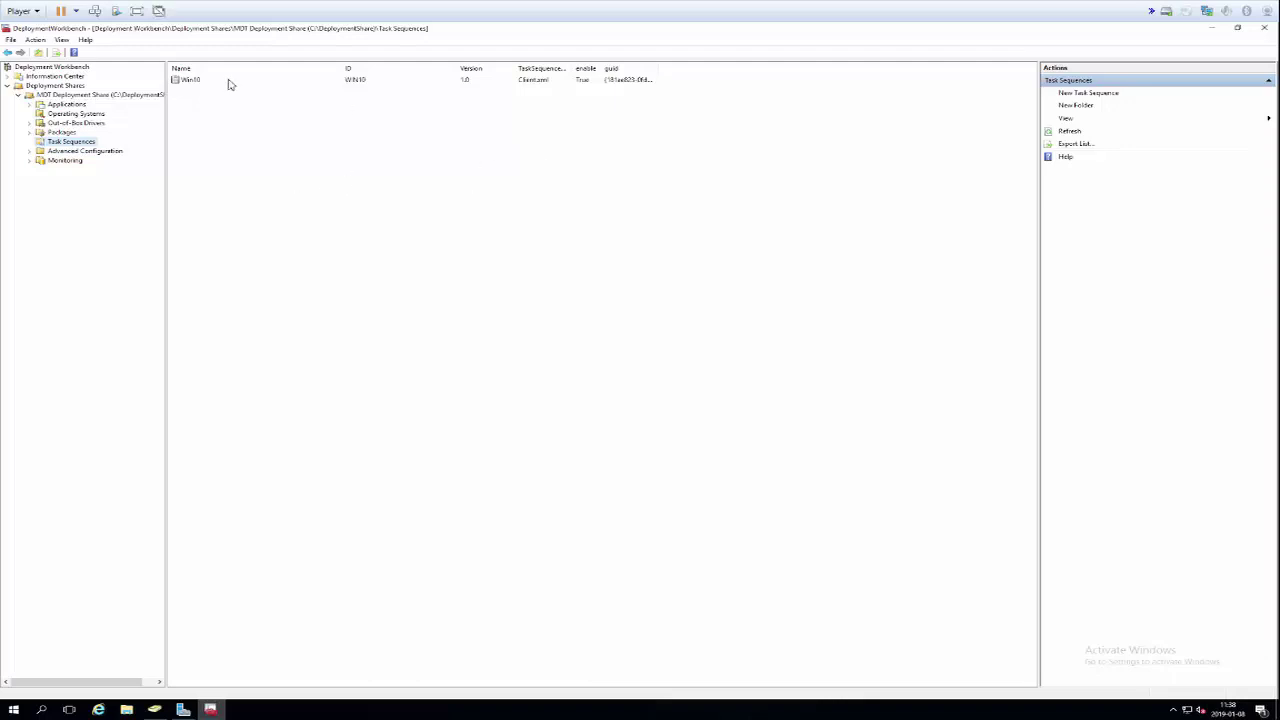
{"action": "left_click", "coordinate": [101, 97]}
- Update the MDT Deployment Share with the Completely regenerate the boot images option
{"action": "right_click", "coordinate": [100, 97]}
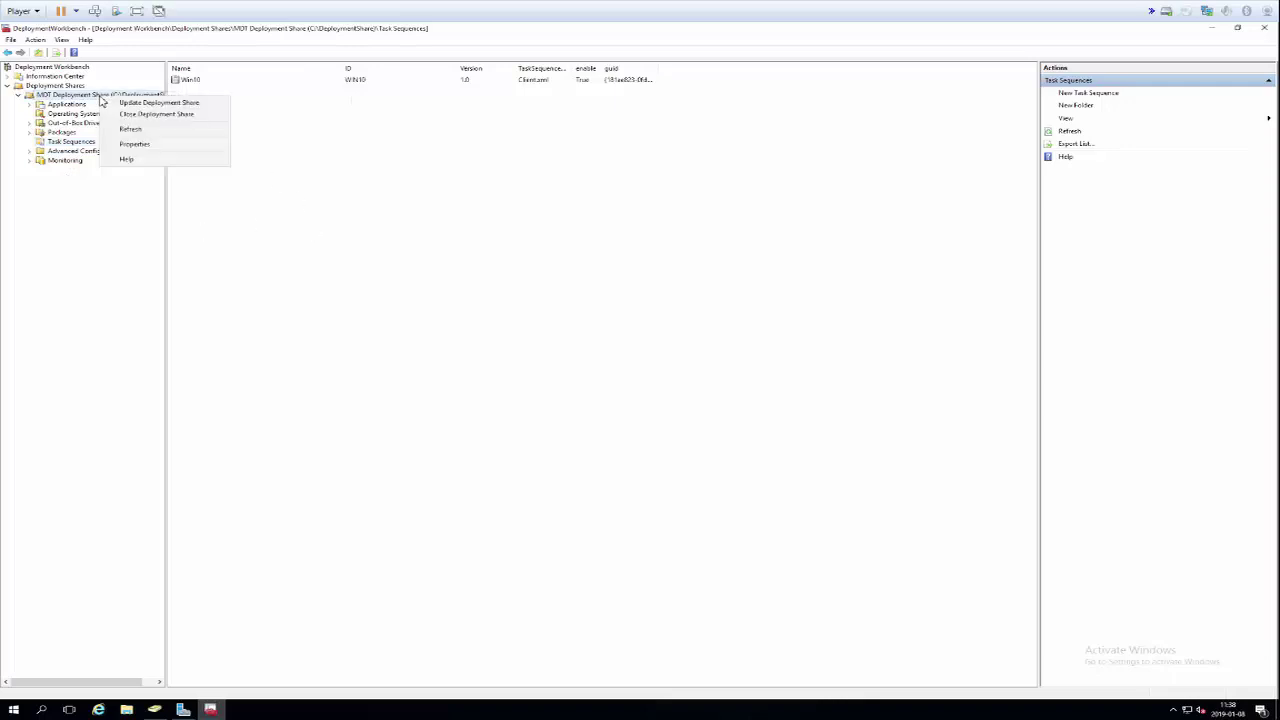
{"action": "left_click", "coordinate": [175, 104]}
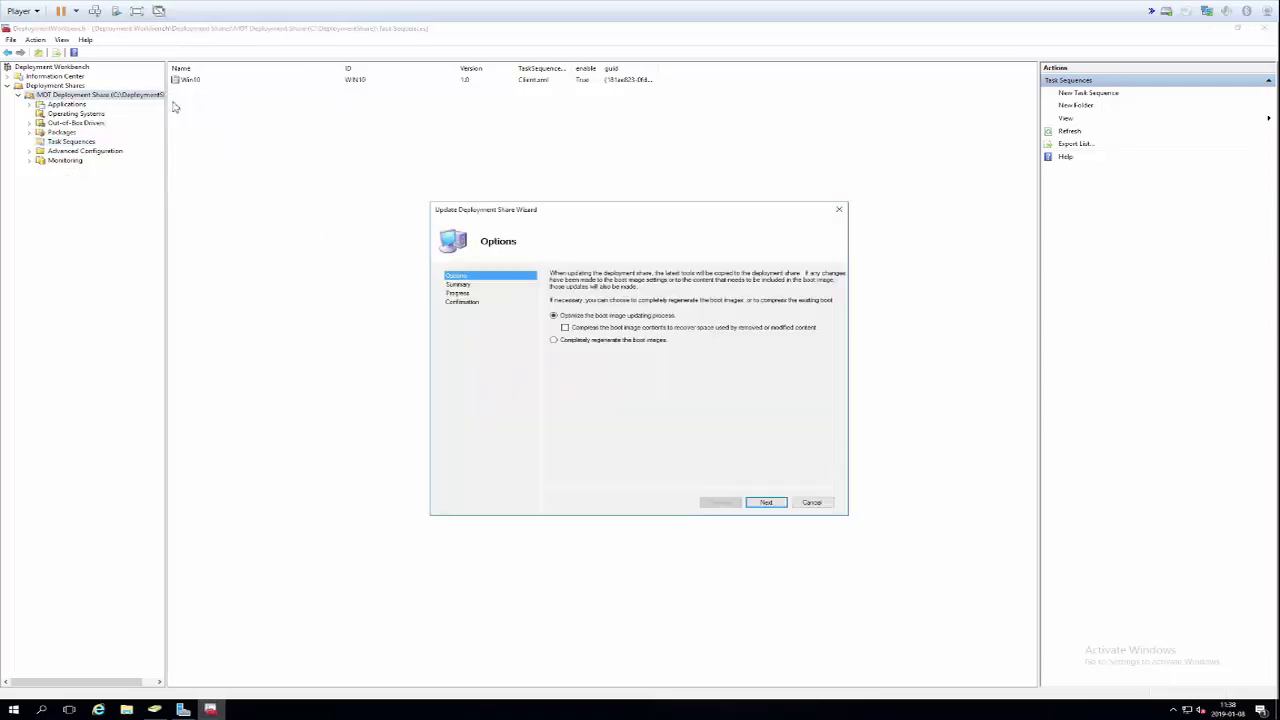
{"action": "left_click", "coordinate": [588, 341]}
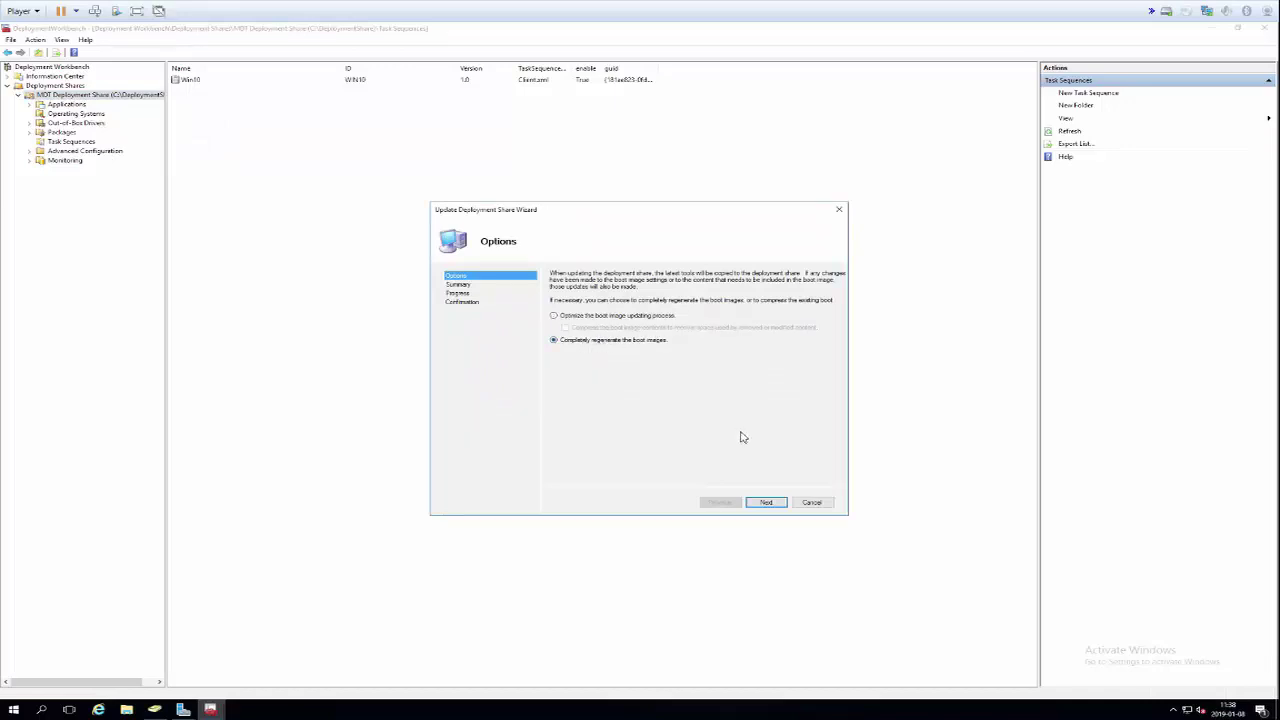
{"action": "left_click", "coordinate": [766, 502]}
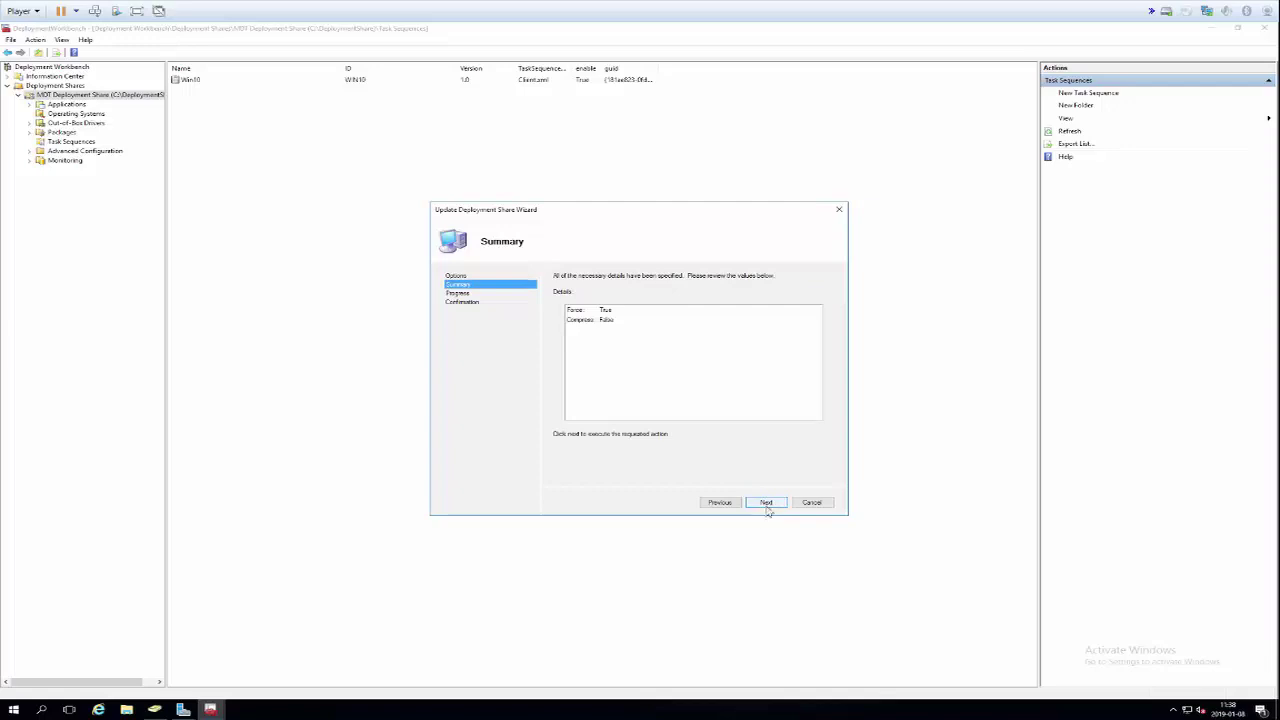
{"action": "left_click", "coordinate": [766, 503]}
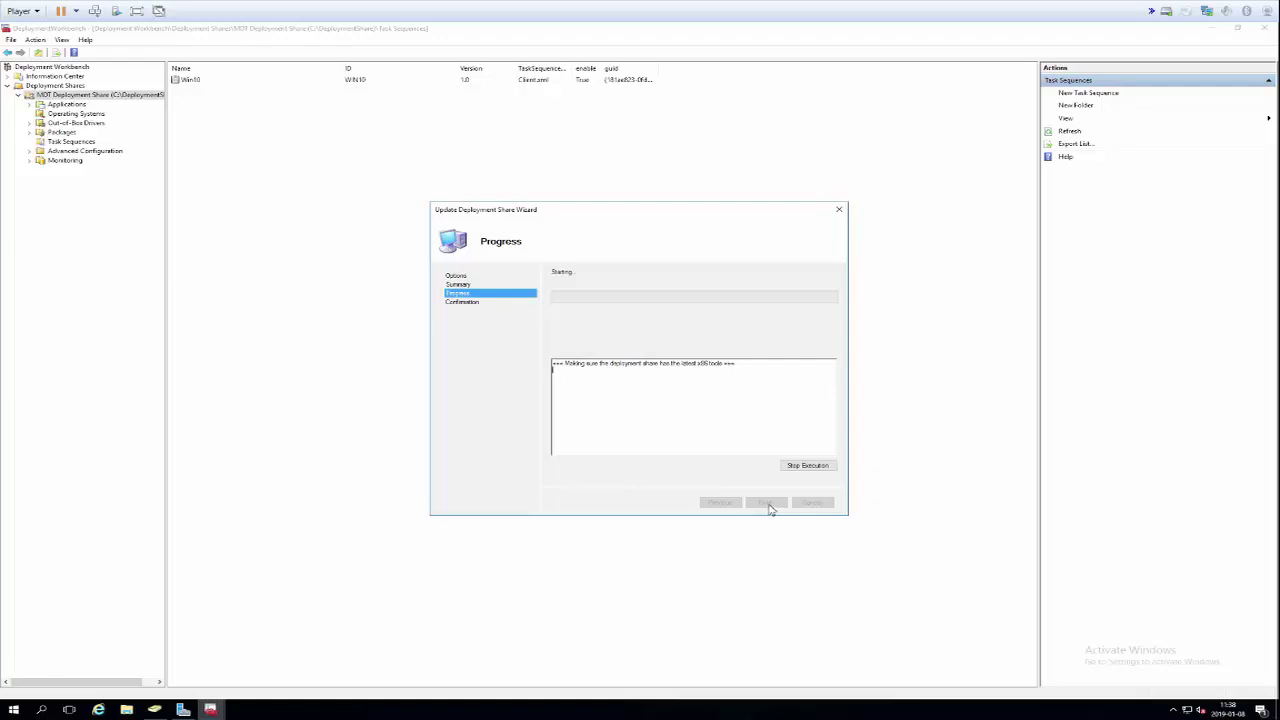
- Move the Update Deployment Share progress window aside and bring Server Manager forward
{"action": "left_click_drag", "start_coordinate": [616, 210], "coordinate": [979, 175]}
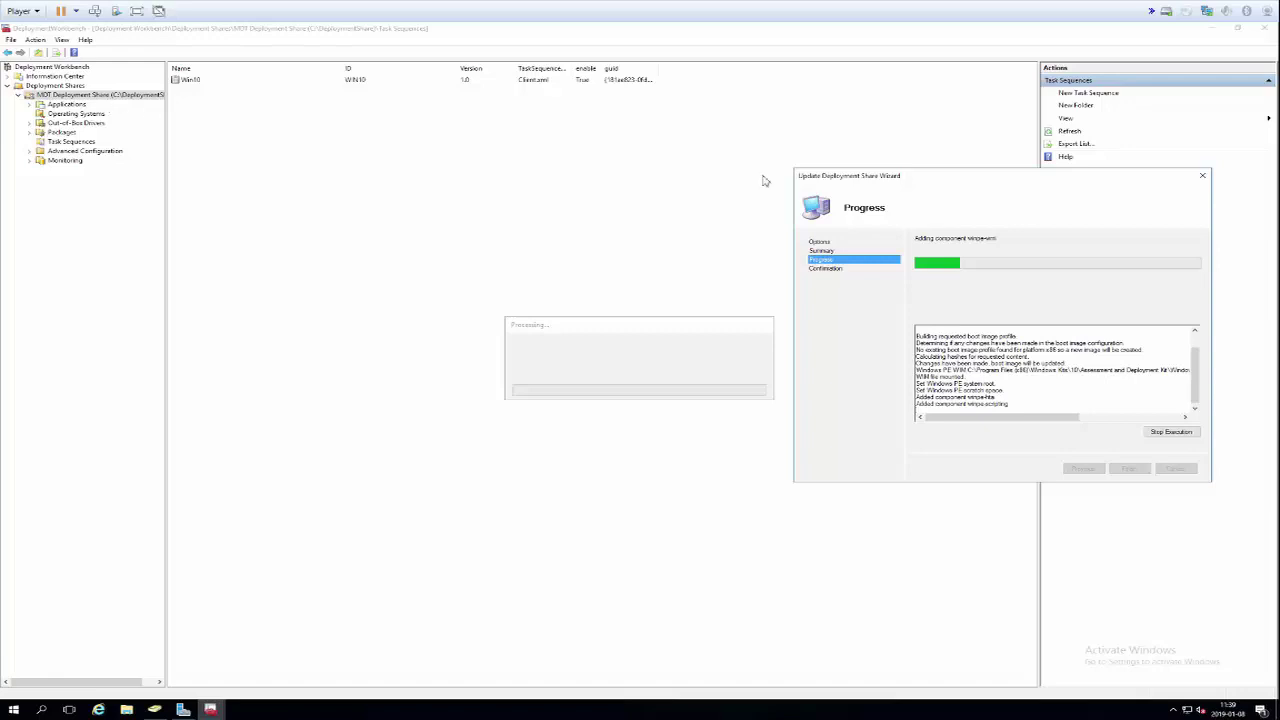
{"action": "left_click_drag", "start_coordinate": [894, 181], "coordinate": [449, 163]}
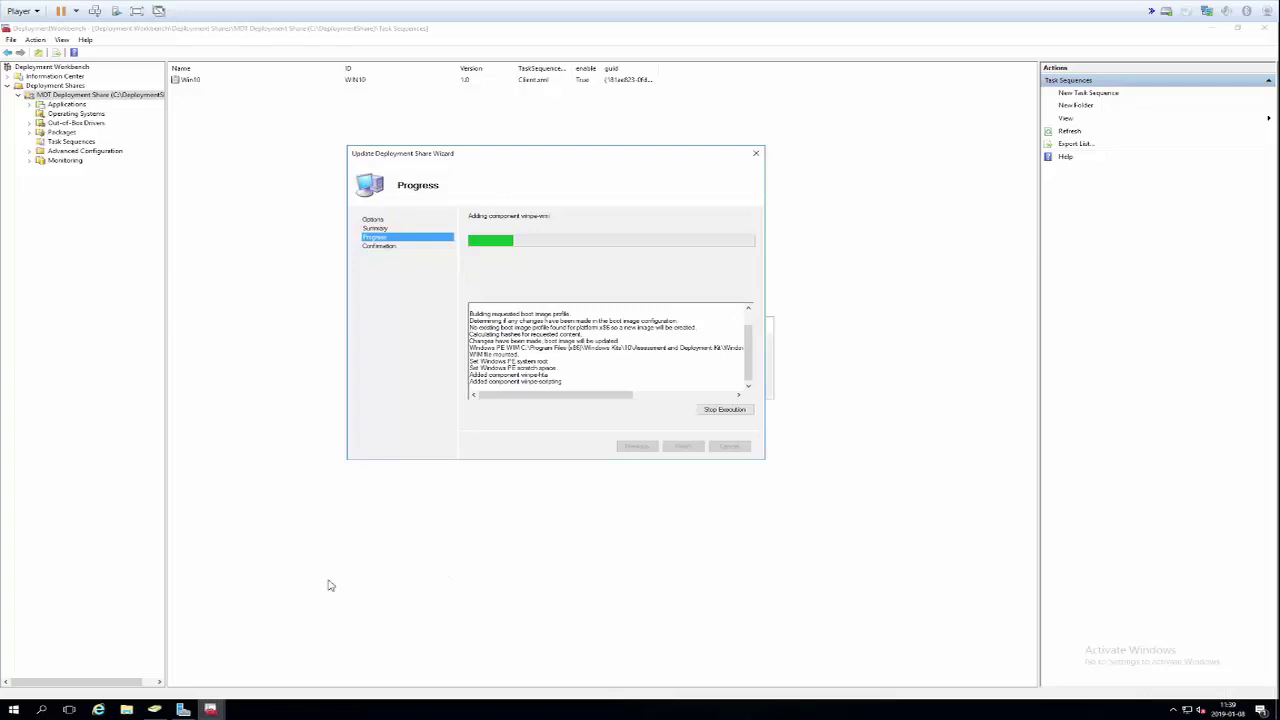
{"action": "left_click", "coordinate": [185, 710]}
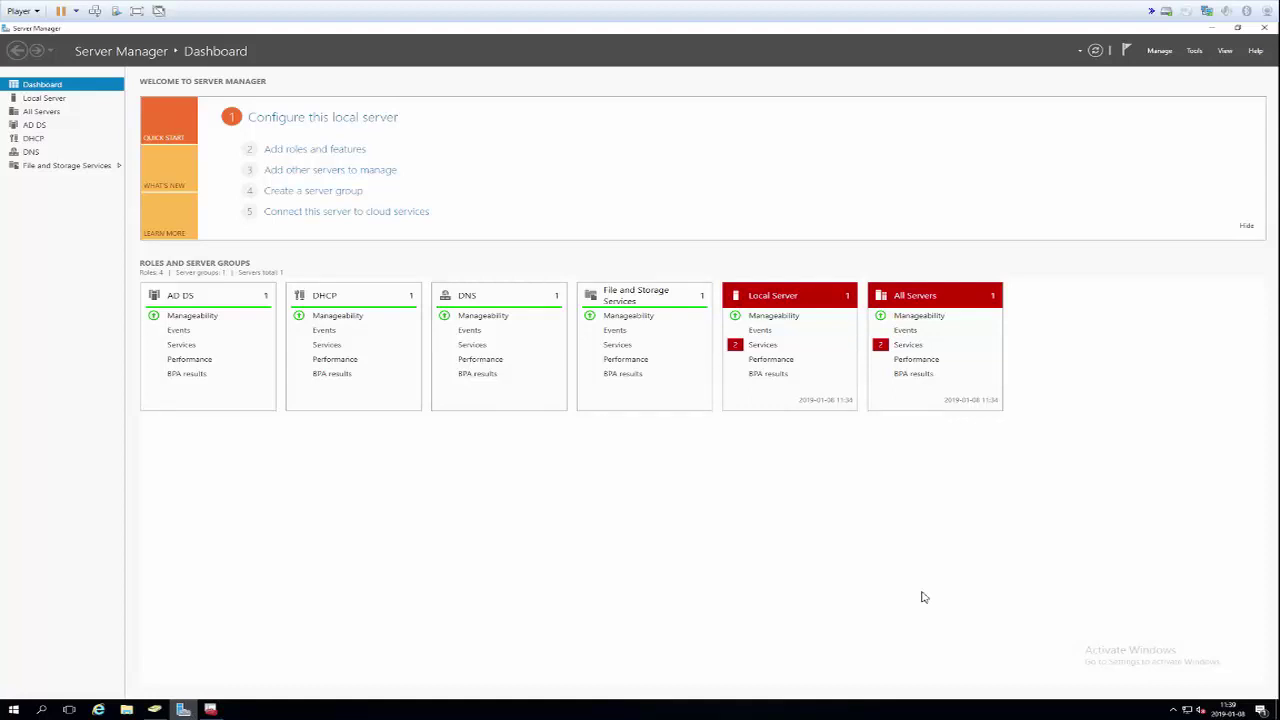
- Start the Add Roles and Features Wizard as a role-based installation on this server
{"action": "left_click", "coordinate": [1159, 51]}
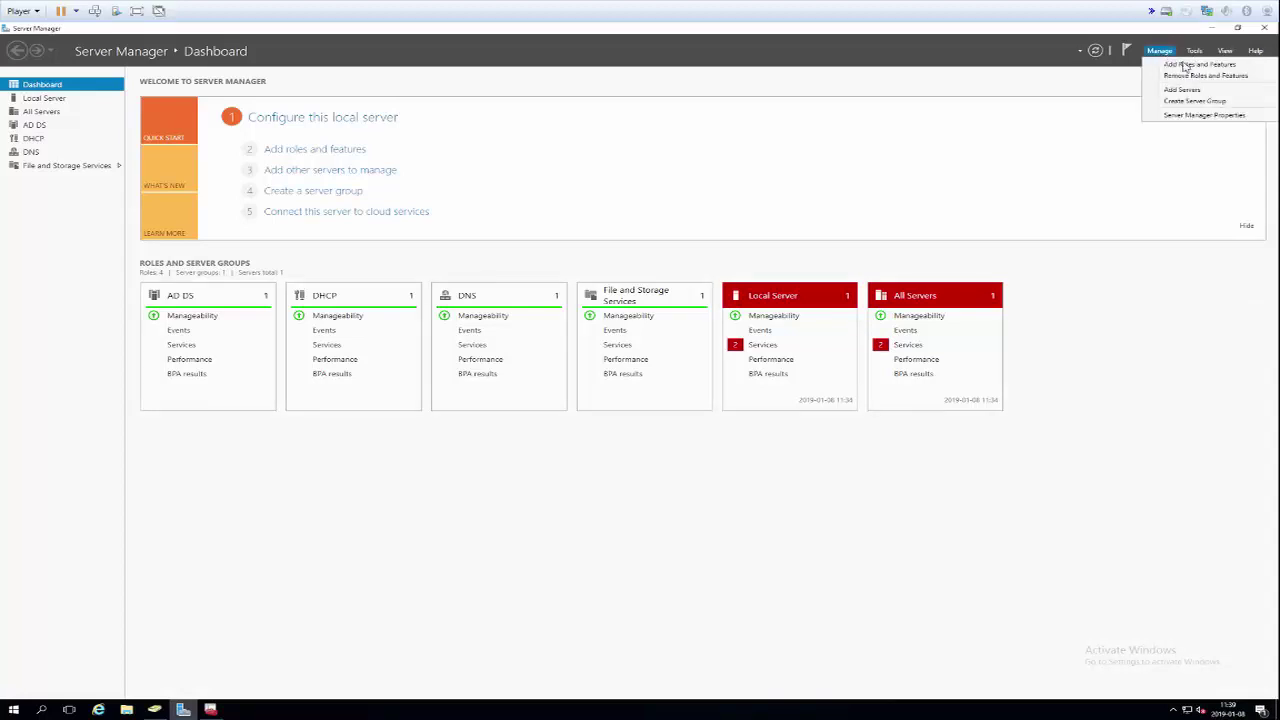
{"action": "left_click", "coordinate": [1190, 65]}
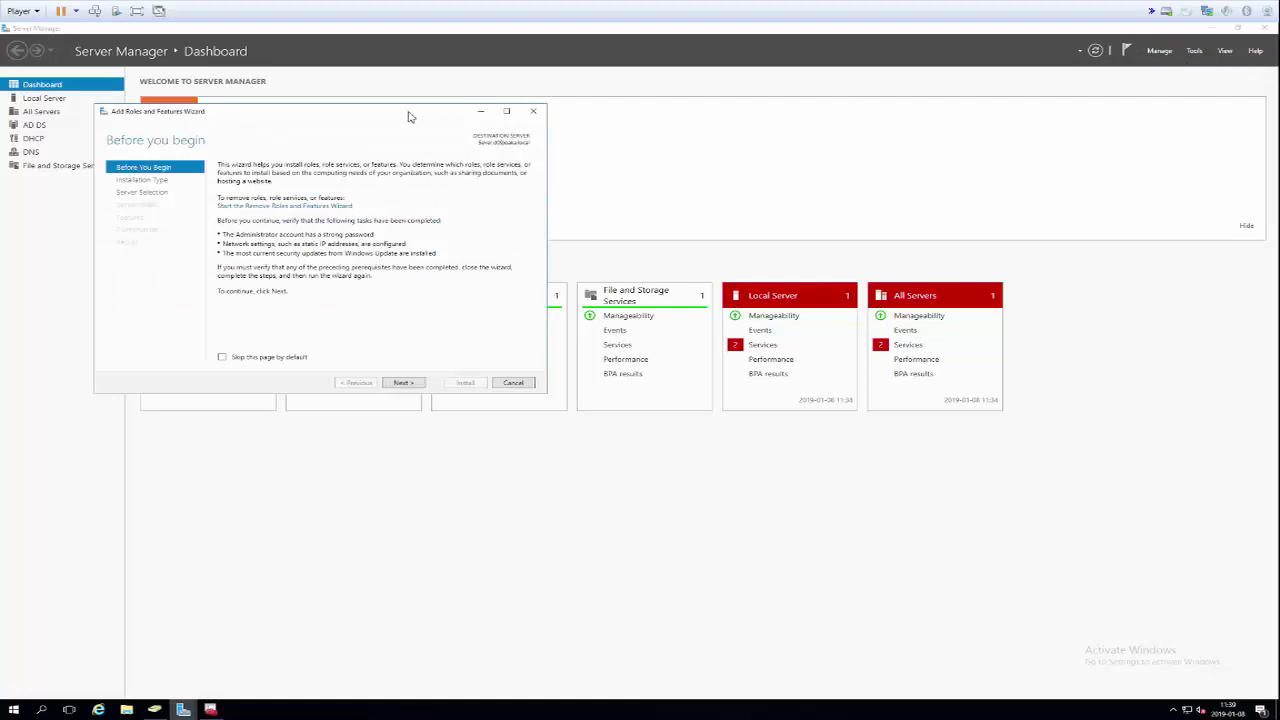
{"action": "left_click_drag", "start_coordinate": [408, 112], "coordinate": [652, 82]}
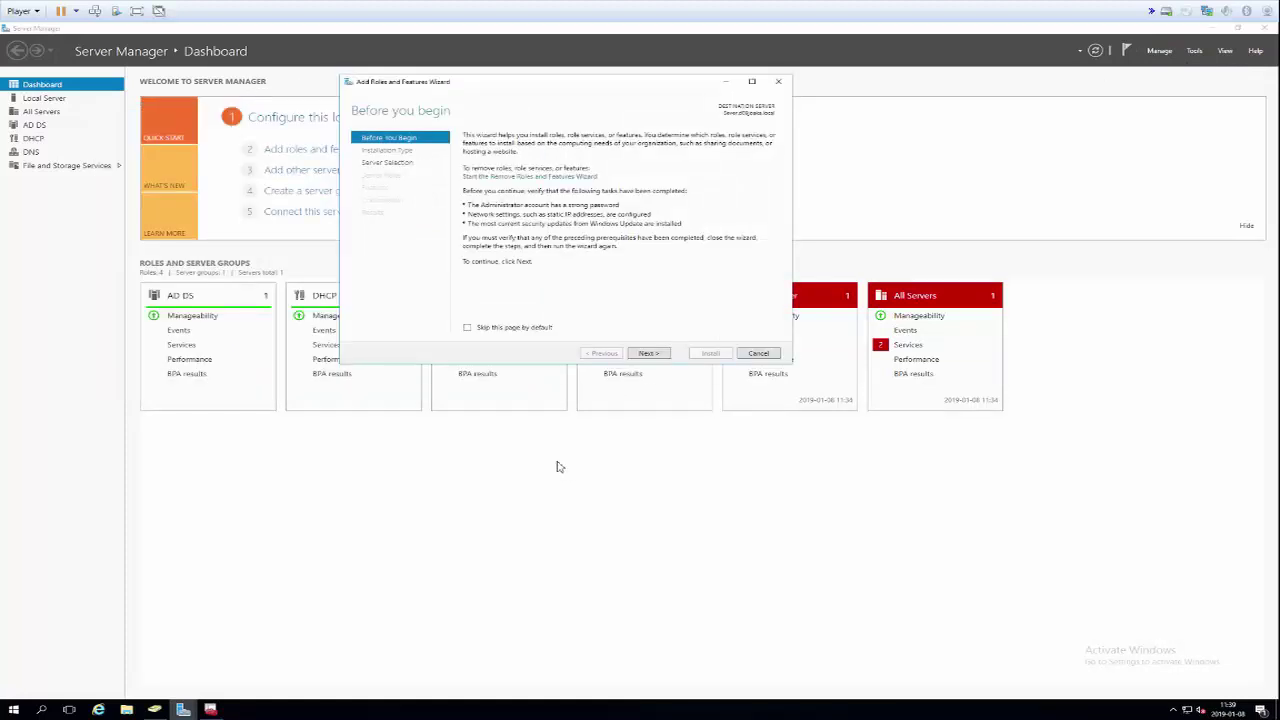
{"action": "left_click", "coordinate": [647, 354]}
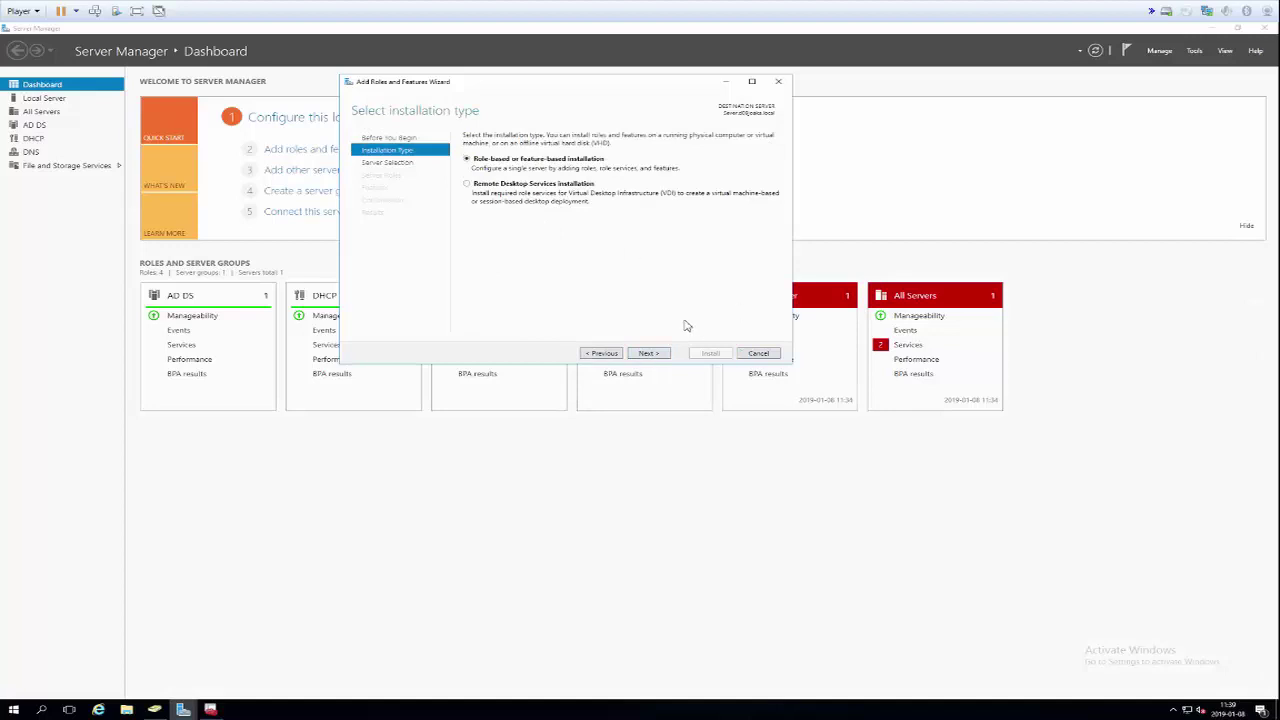
{"action": "left_click", "coordinate": [649, 355]}
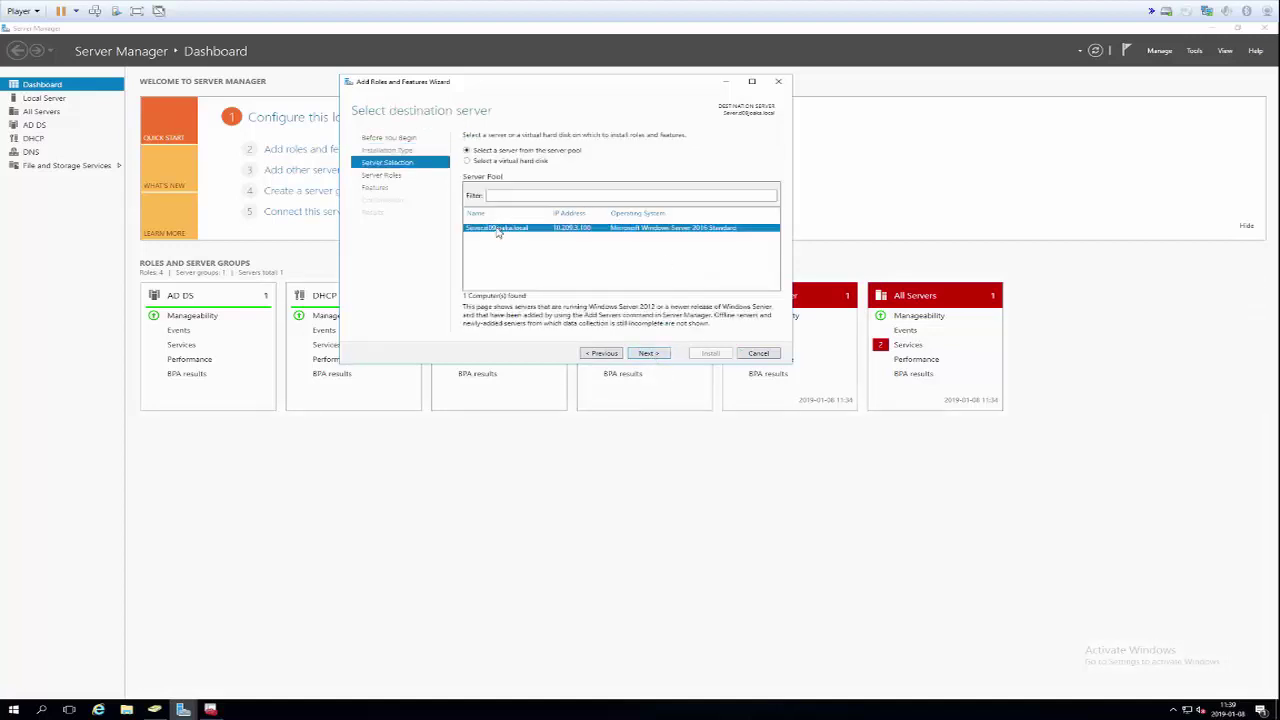
{"action": "left_click", "coordinate": [652, 354]}
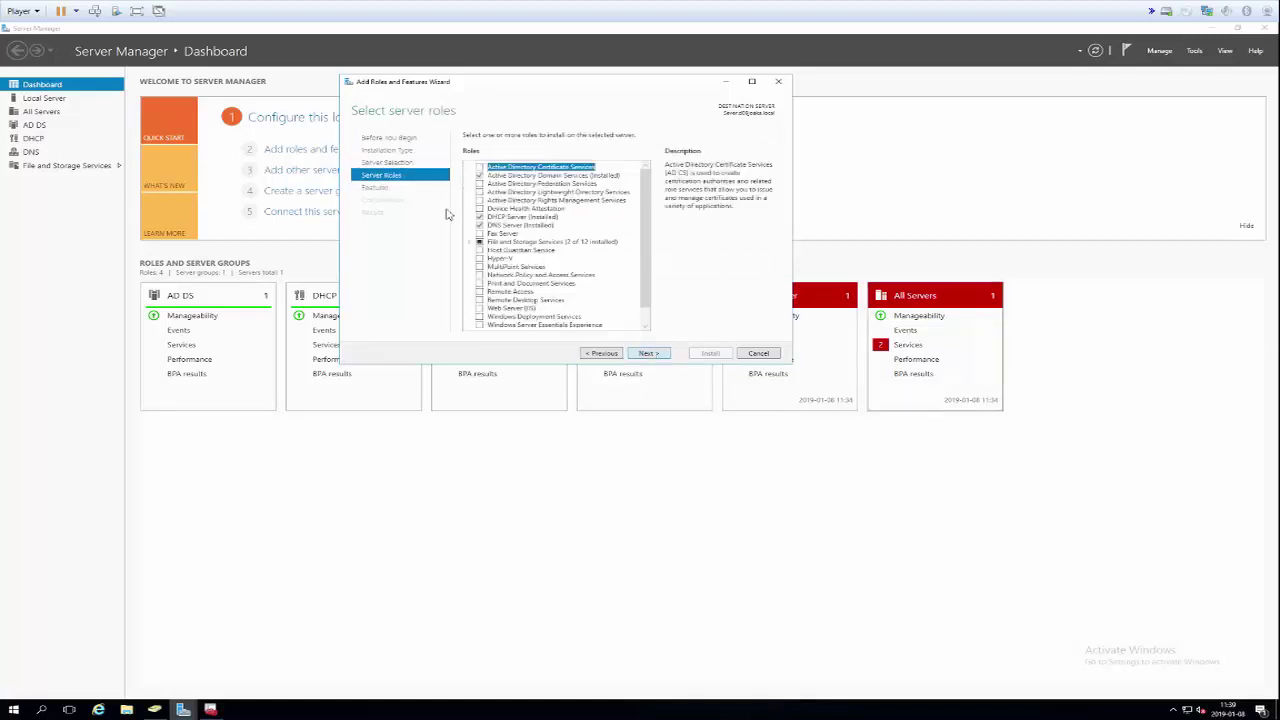
- Select the Windows Deployment Services role with its required supporting features
{"action": "scroll", "coordinate": [568, 246], "scroll_direction": "down", "scroll_amount": 1}
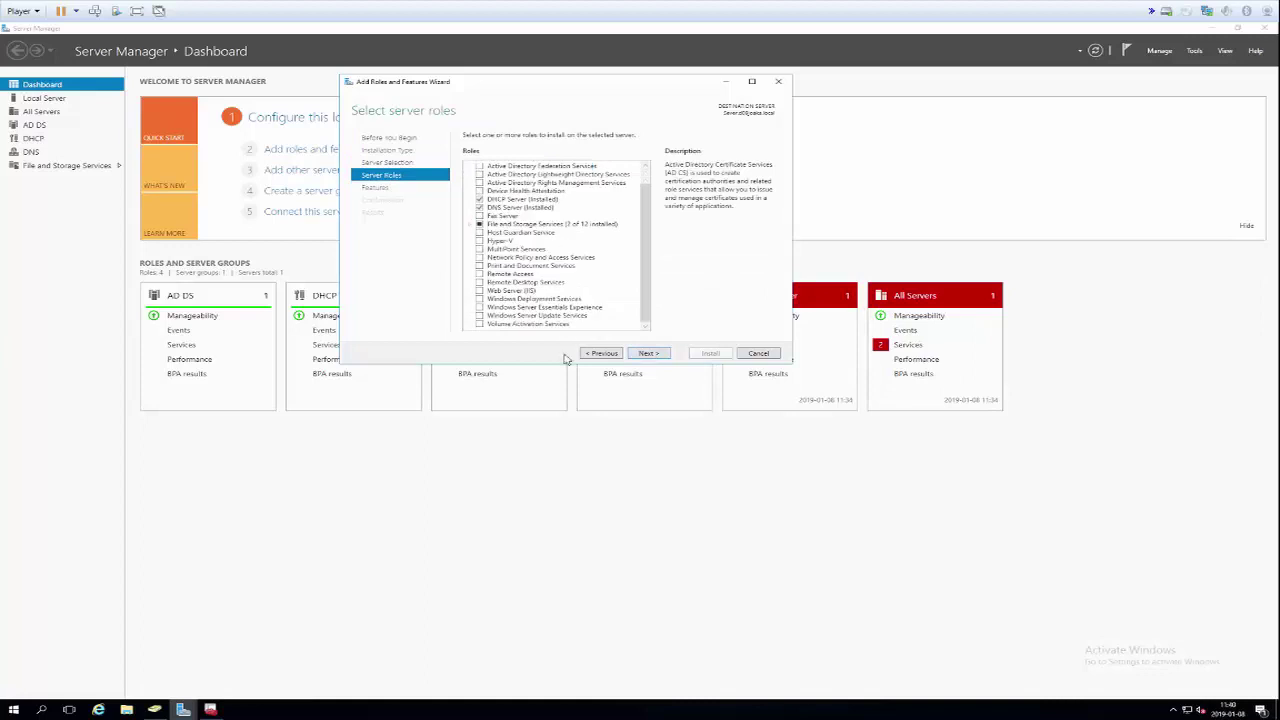
{"action": "left_click", "coordinate": [516, 300]}
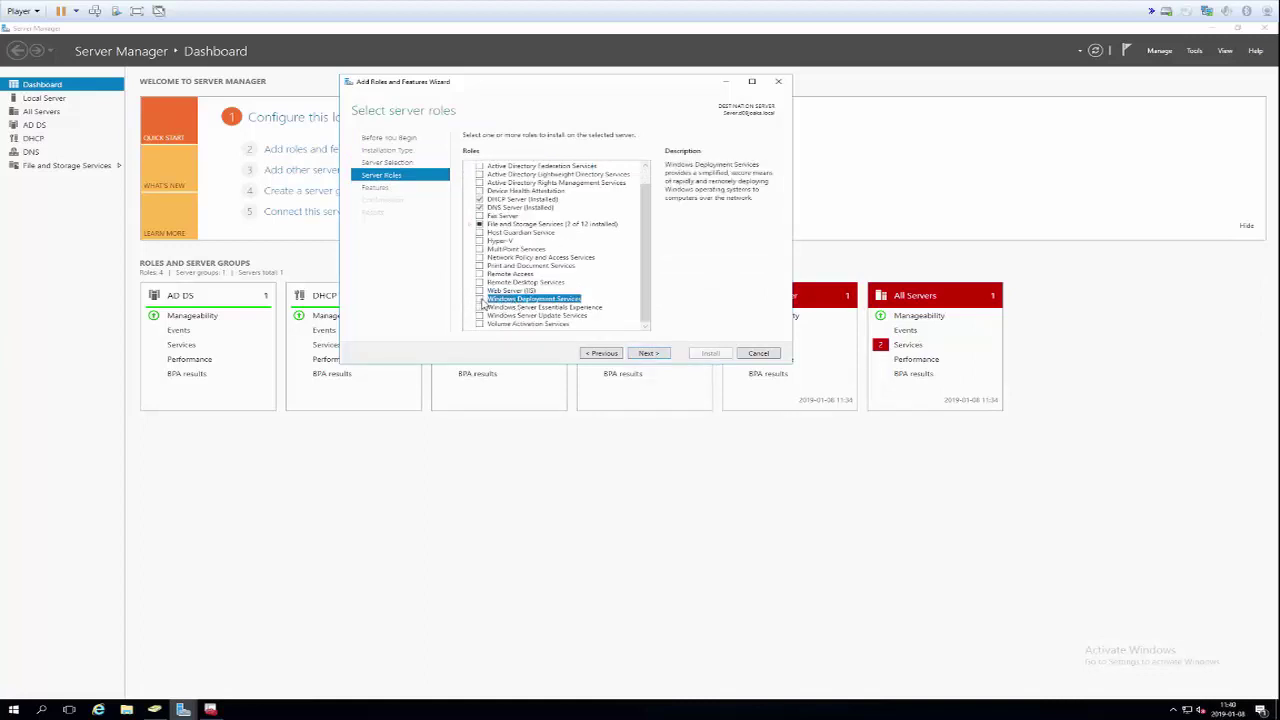
{"action": "left_click", "coordinate": [479, 299]}
{"action": "left_click", "coordinate": [598, 312]}
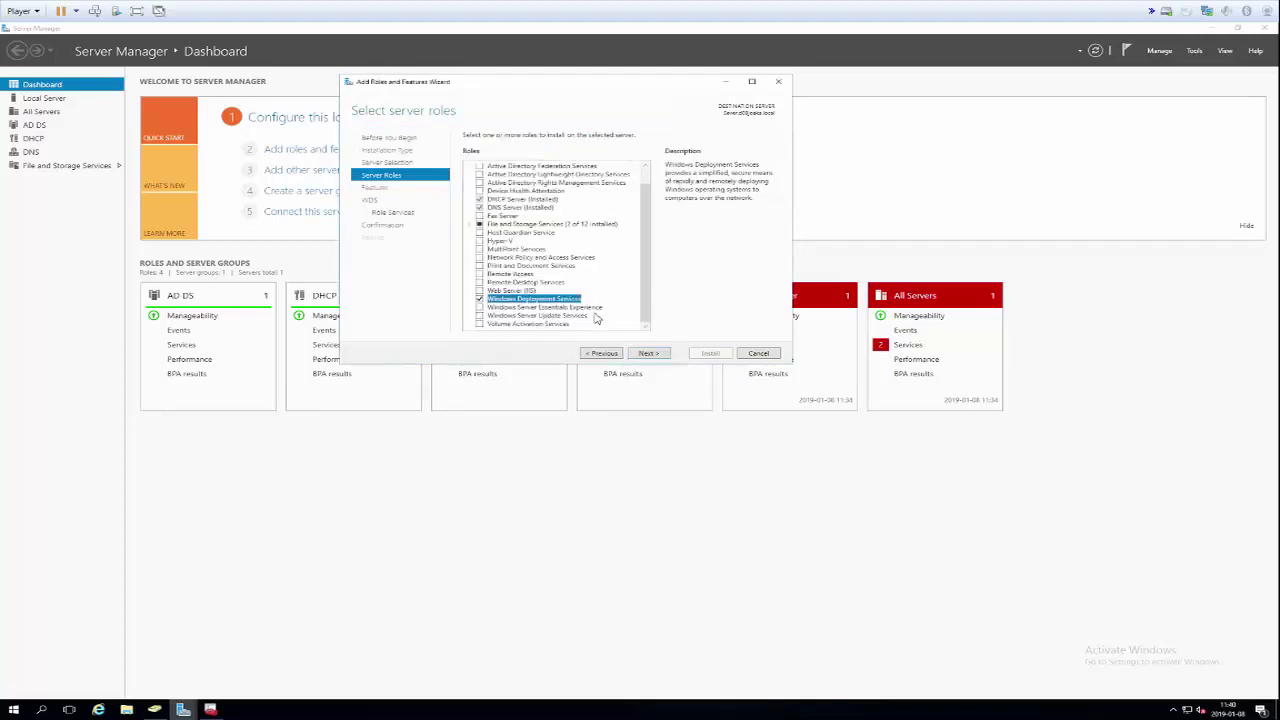
{"action": "left_click", "coordinate": [649, 354]}
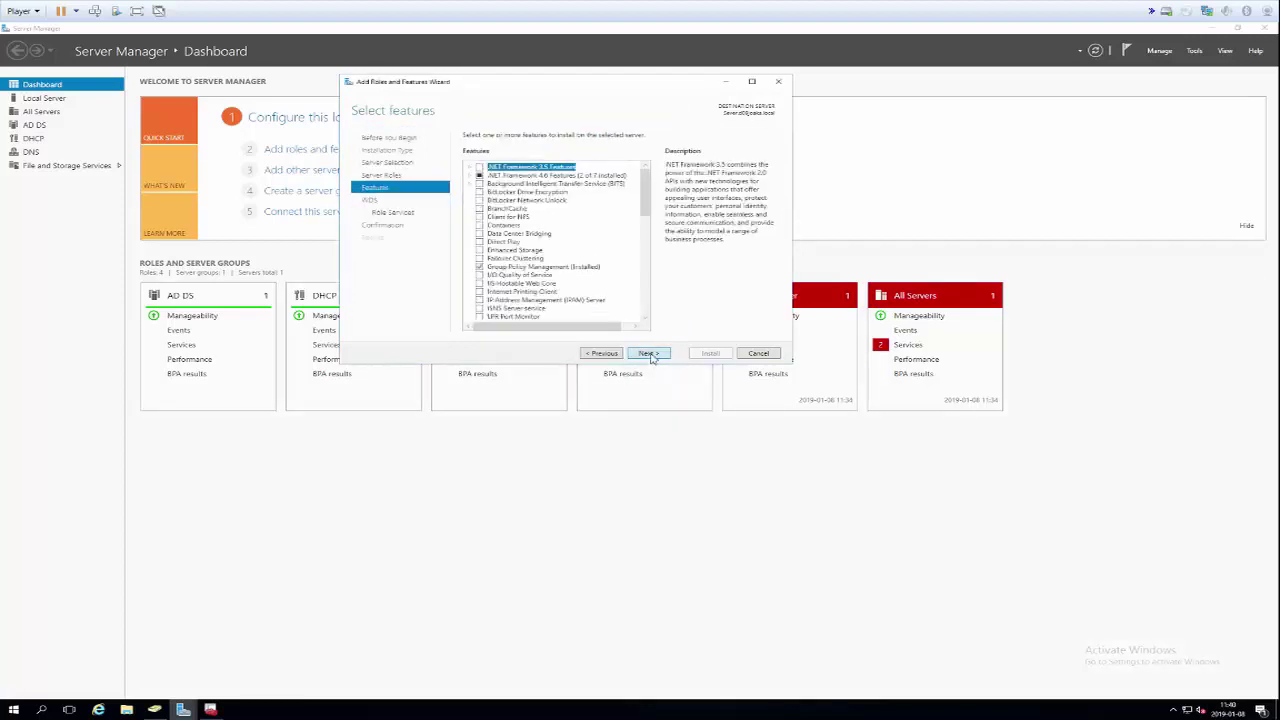
- Keep default features and both Deployment Server and Transport Server role services, then install
{"action": "left_click", "coordinate": [650, 356]}
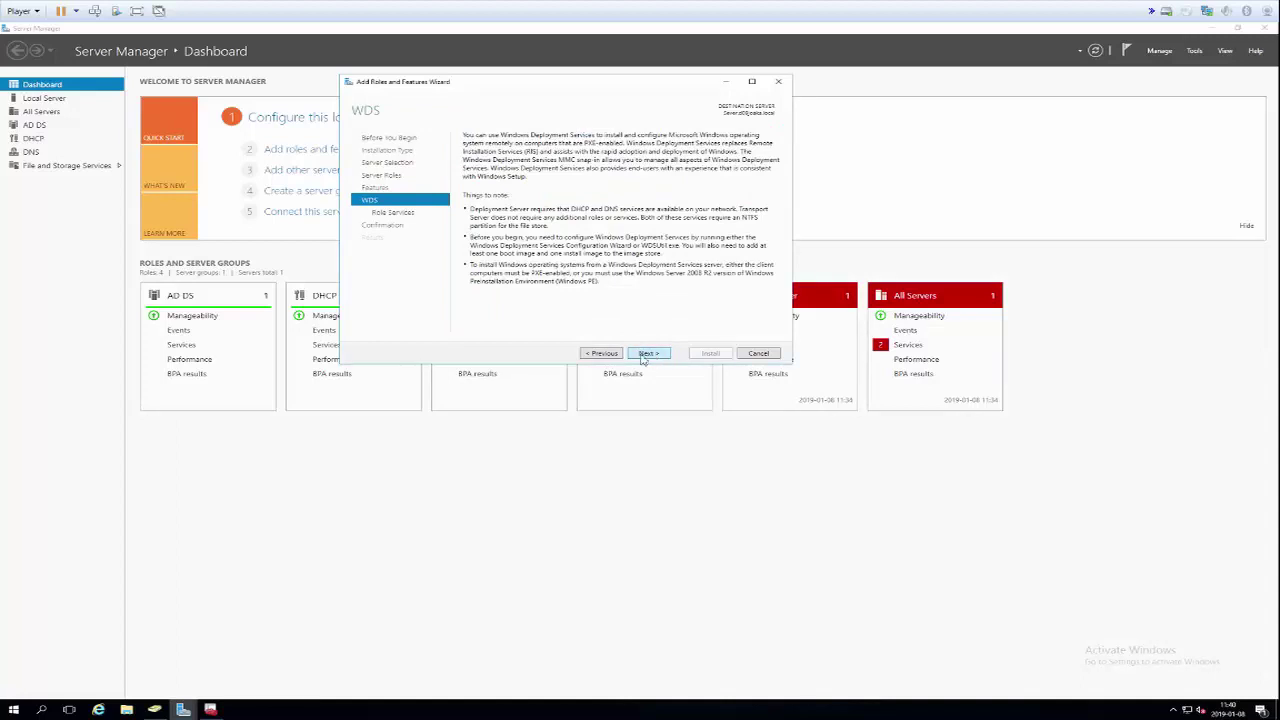
{"action": "left_click", "coordinate": [644, 357]}
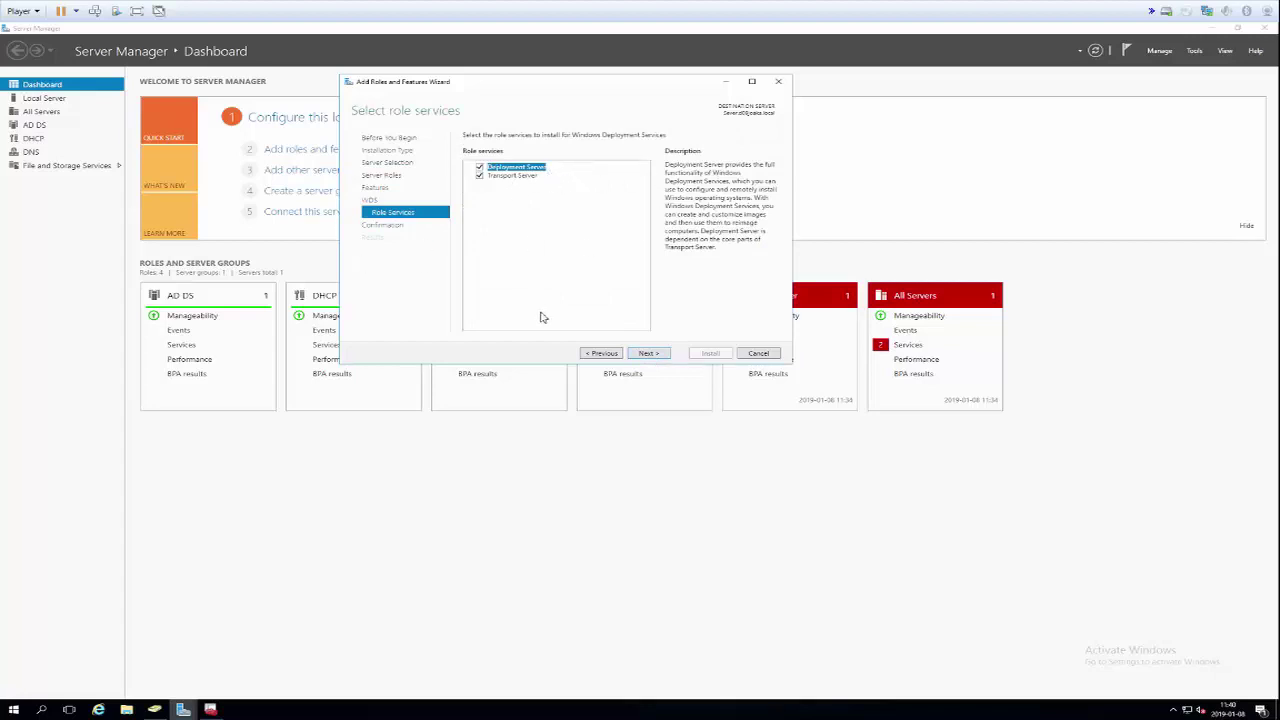
{"action": "left_click", "coordinate": [647, 354]}
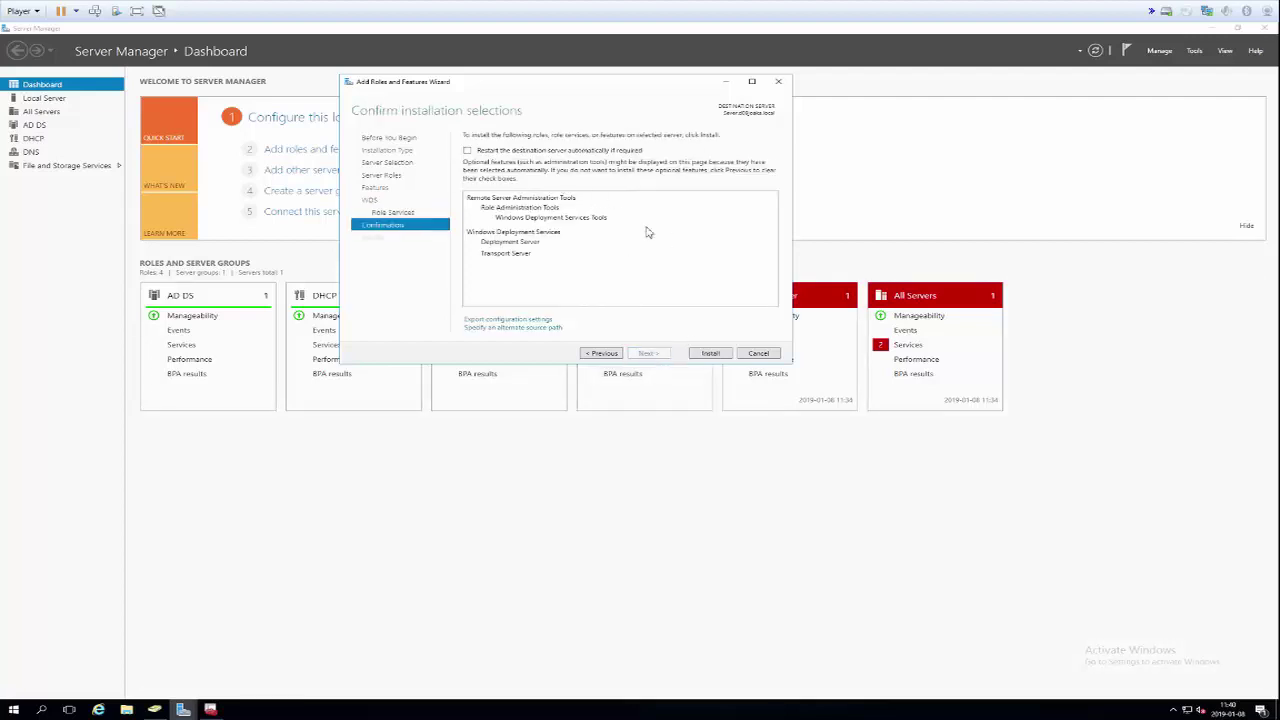
{"action": "left_click", "coordinate": [710, 354]}
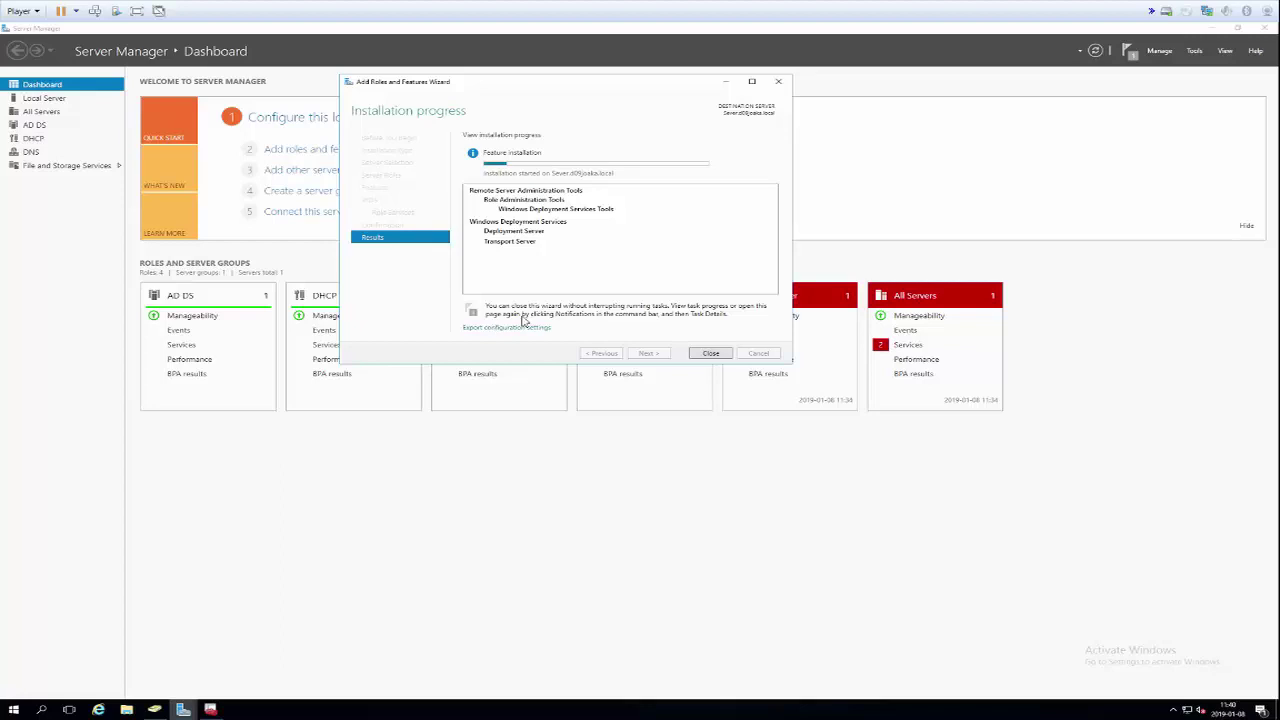
- Check the share update progress, then close the completed Windows Deployment Services installation wizard
{"action": "mouse_move", "coordinate": [213, 710]}
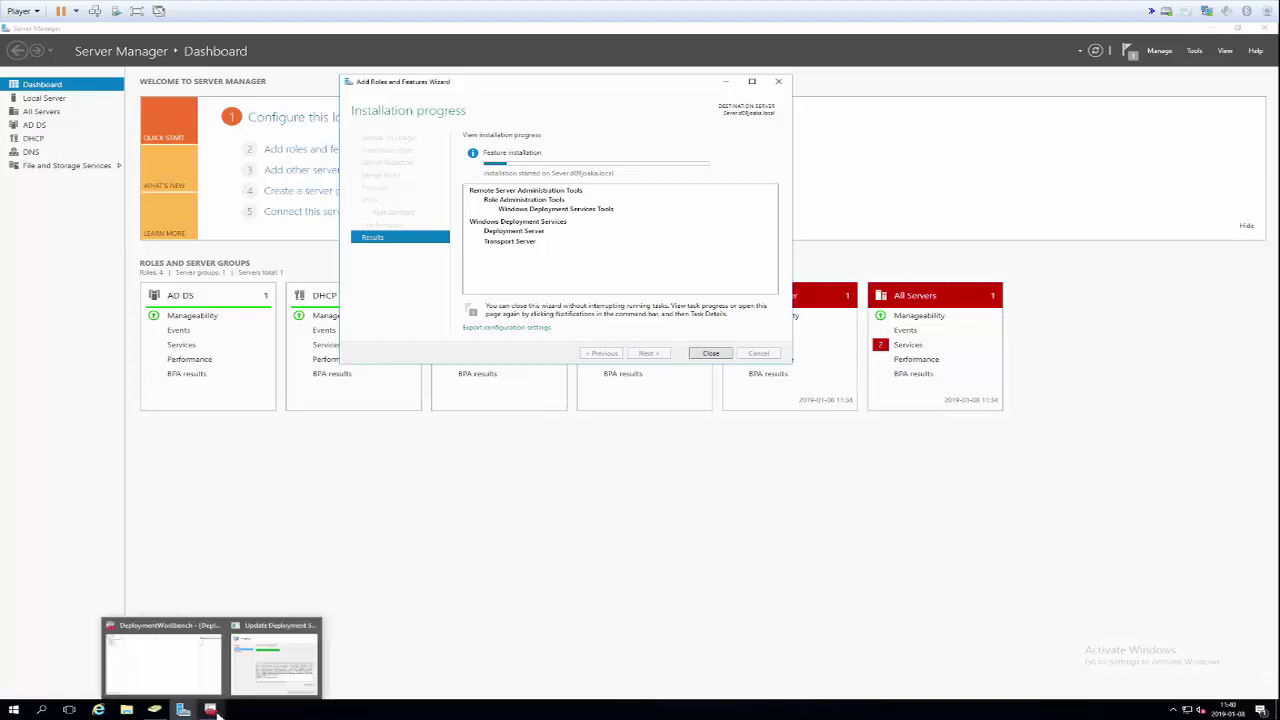
{"action": "left_click", "coordinate": [254, 666]}
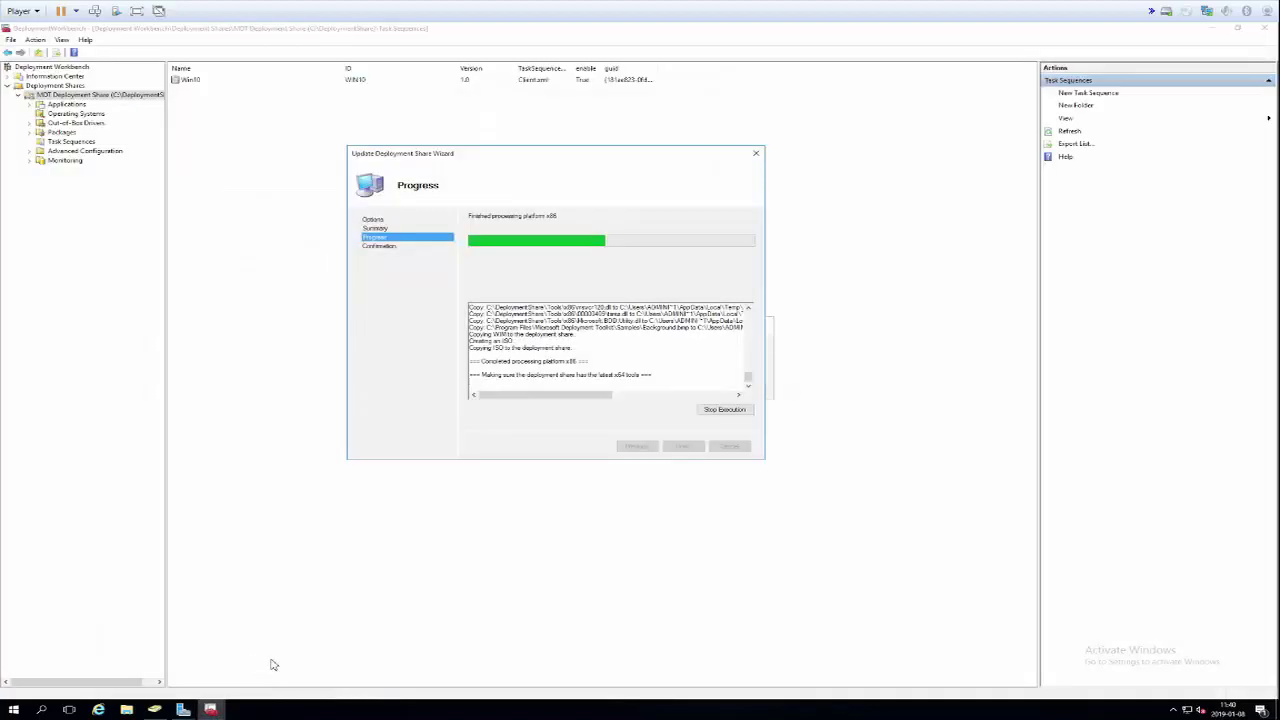
{"action": "left_click", "coordinate": [183, 709]}
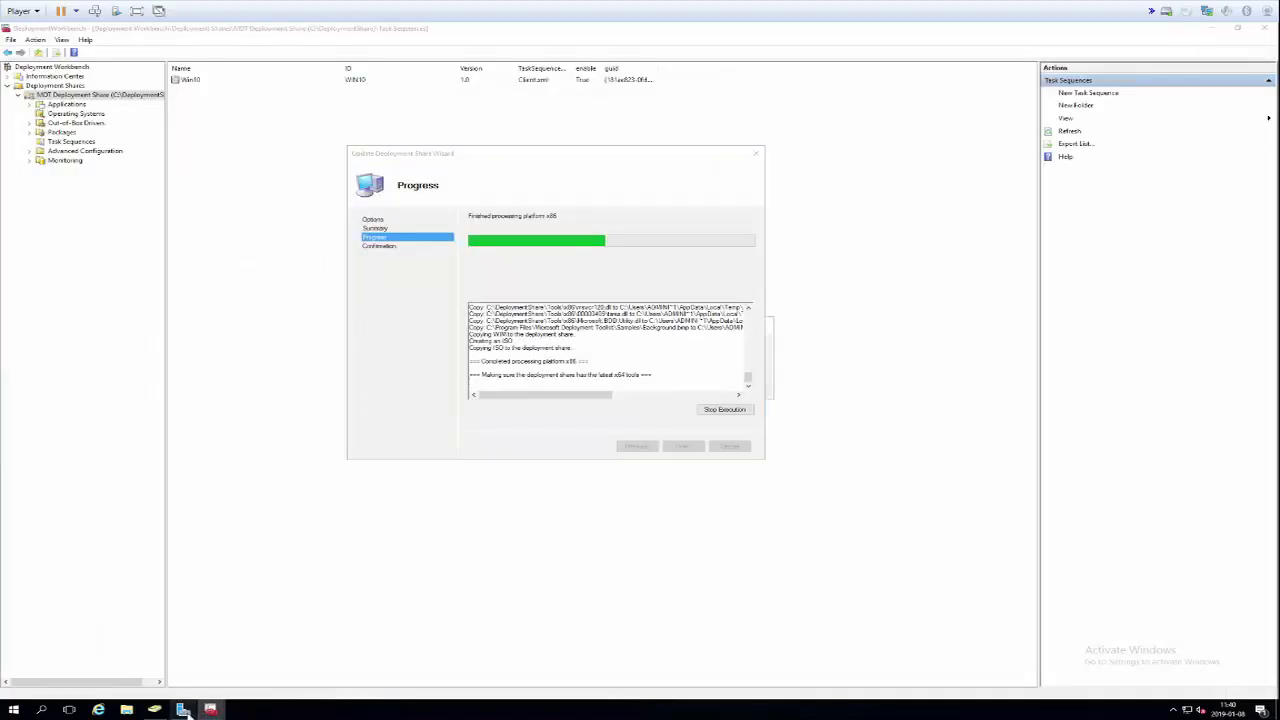
{"action": "left_click", "coordinate": [249, 663]}
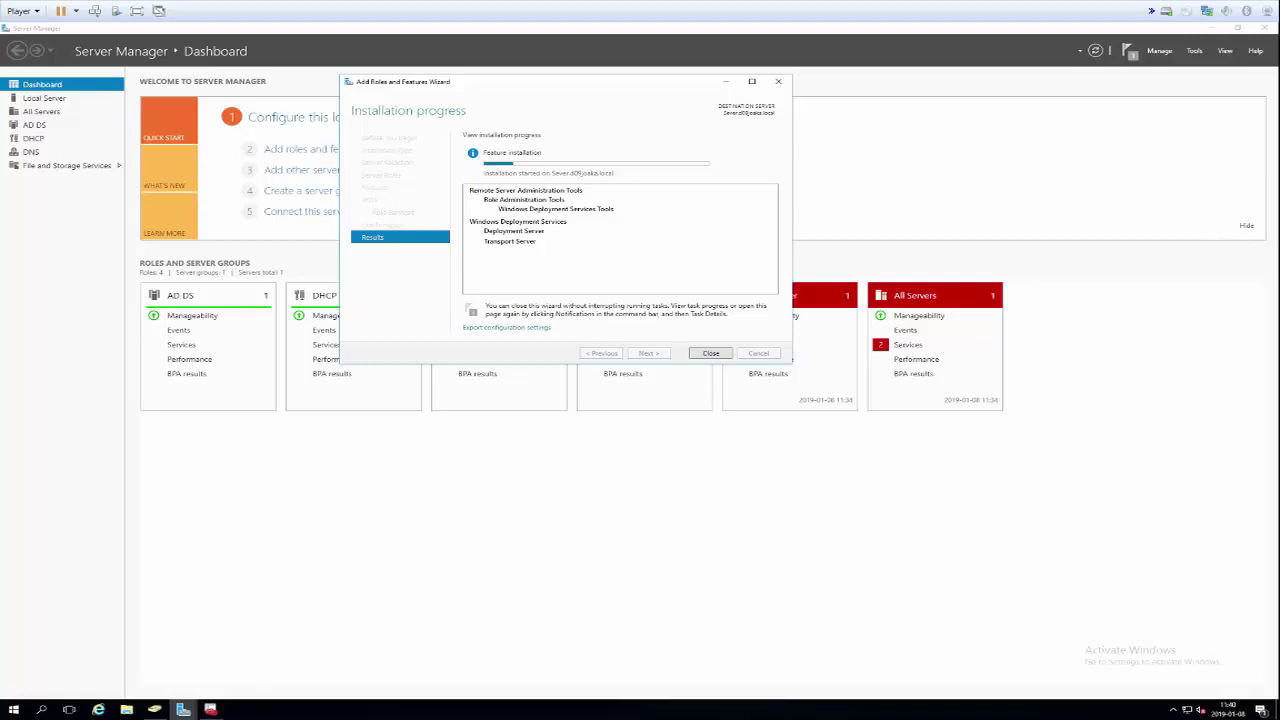
{"action": "mouse_move", "coordinate": [213, 710]}
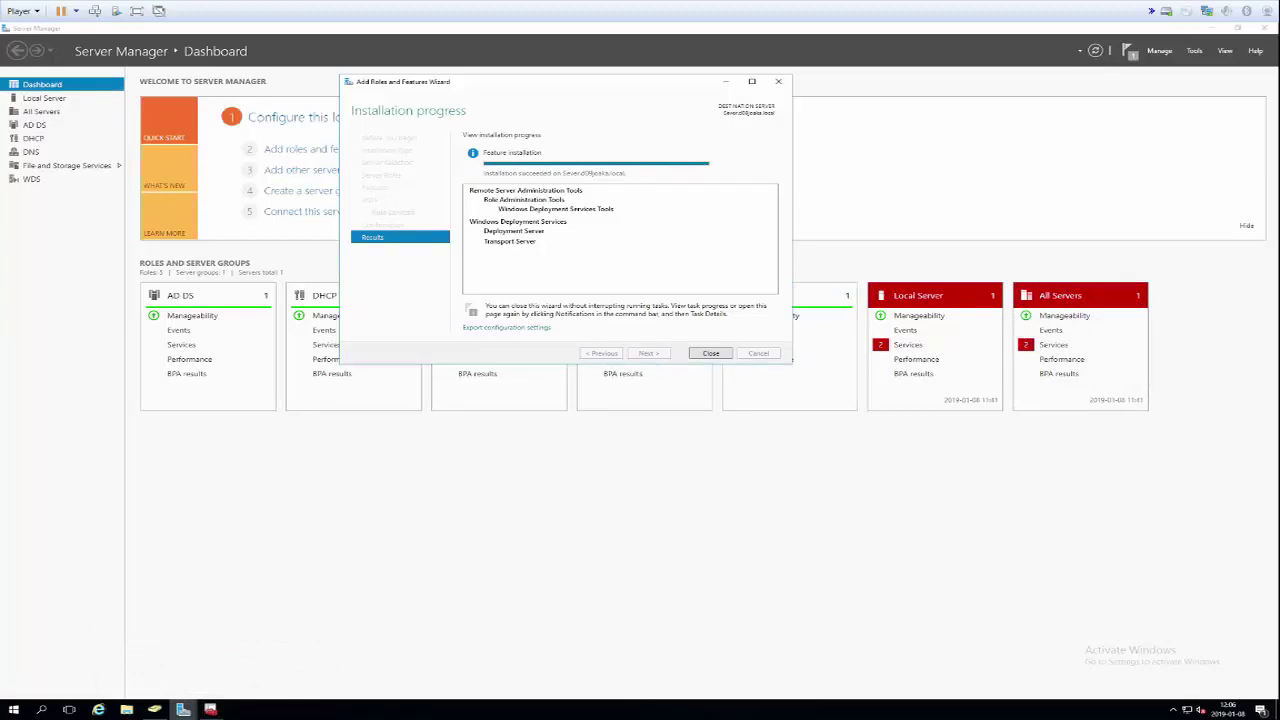
{"action": "left_click", "coordinate": [709, 354]}
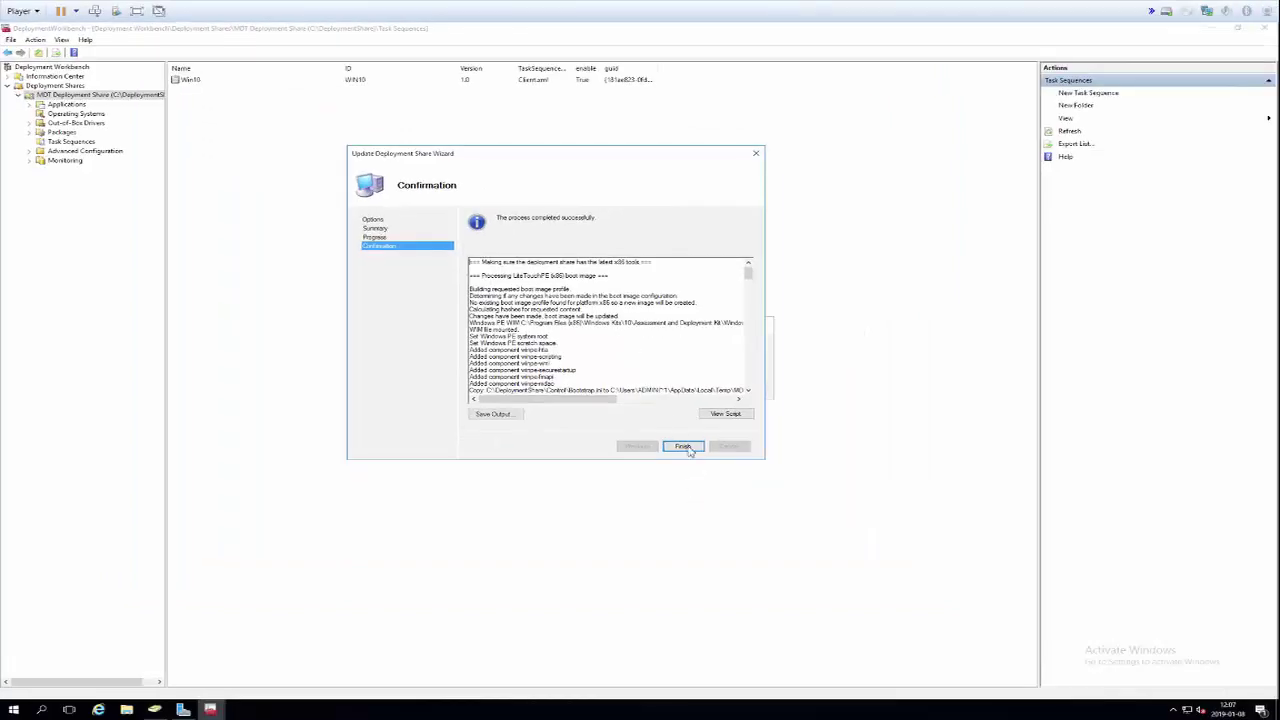
- Finish the share update and bring up actions for the Win10 task sequence in Task Sequences
{"action": "left_click", "coordinate": [795, 575]}
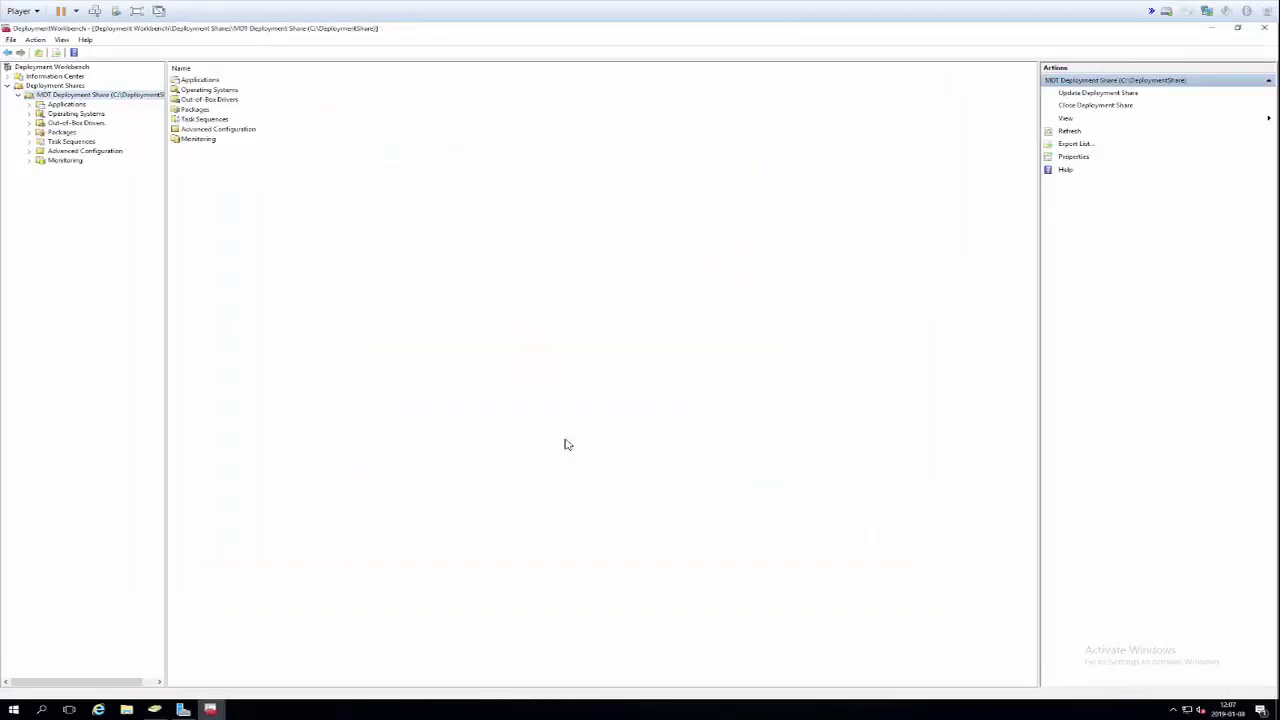
{"action": "left_click", "coordinate": [60, 142]}
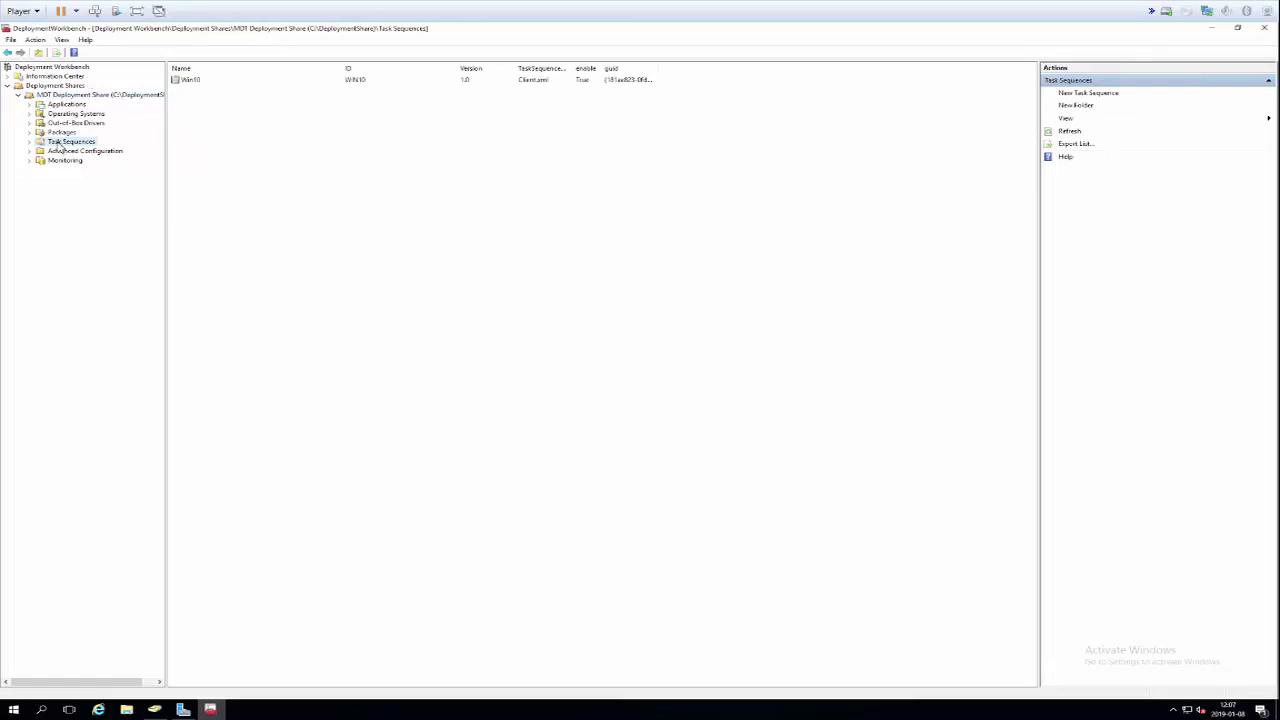
{"action": "left_click", "coordinate": [200, 84]}
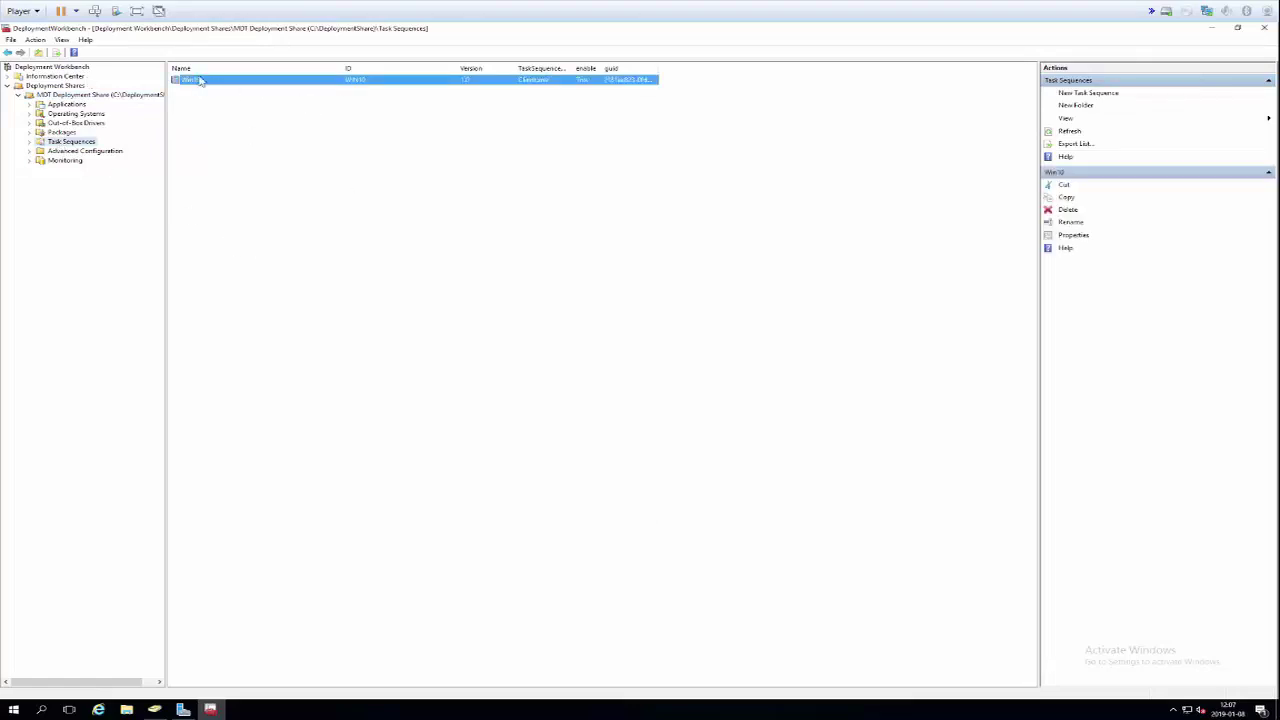
{"action": "right_click", "coordinate": [200, 84]}
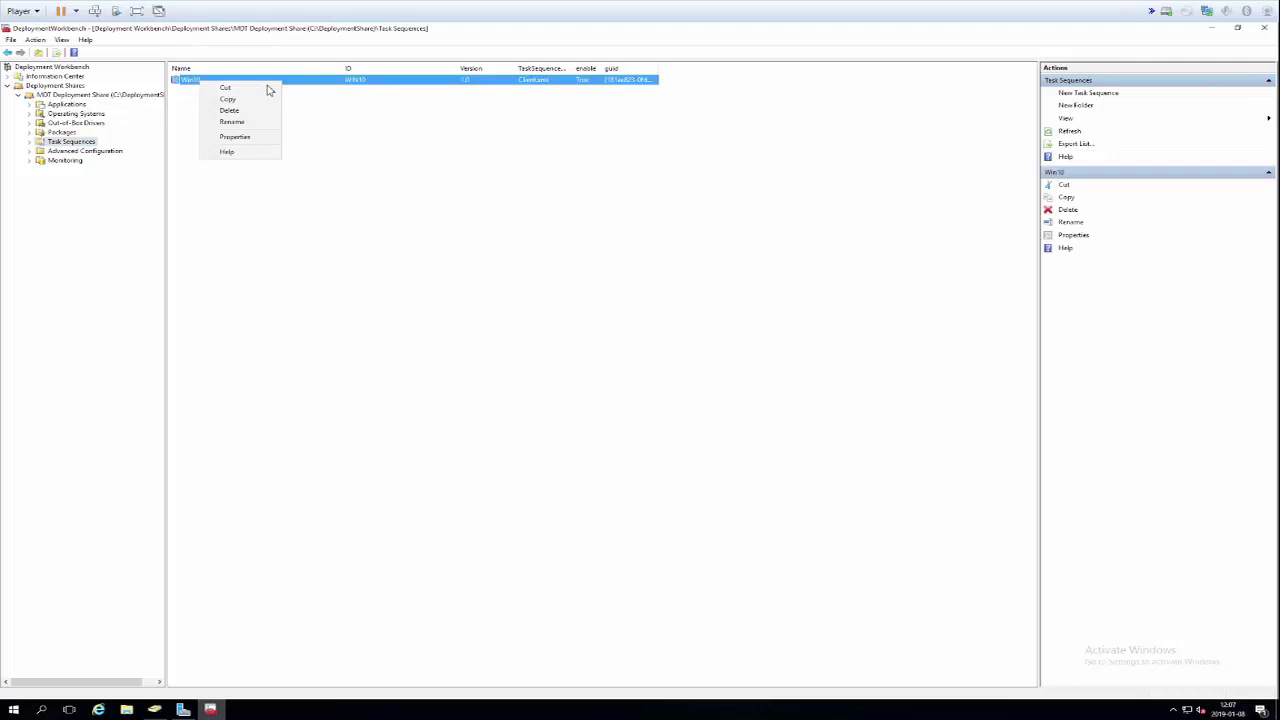
- In Win10's properties, expand the Validation, State Capture, Preinstall and Install step groups
{"action": "left_click", "coordinate": [267, 139]}
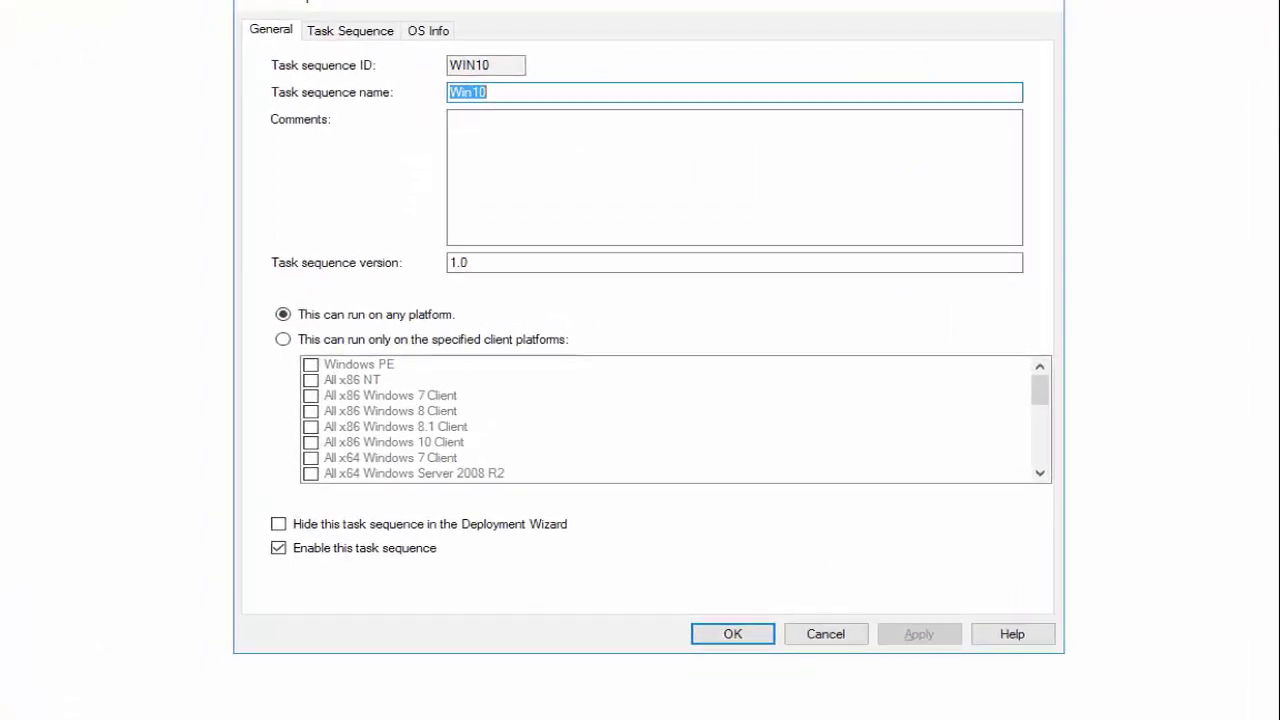
{"action": "left_click", "coordinate": [351, 31]}
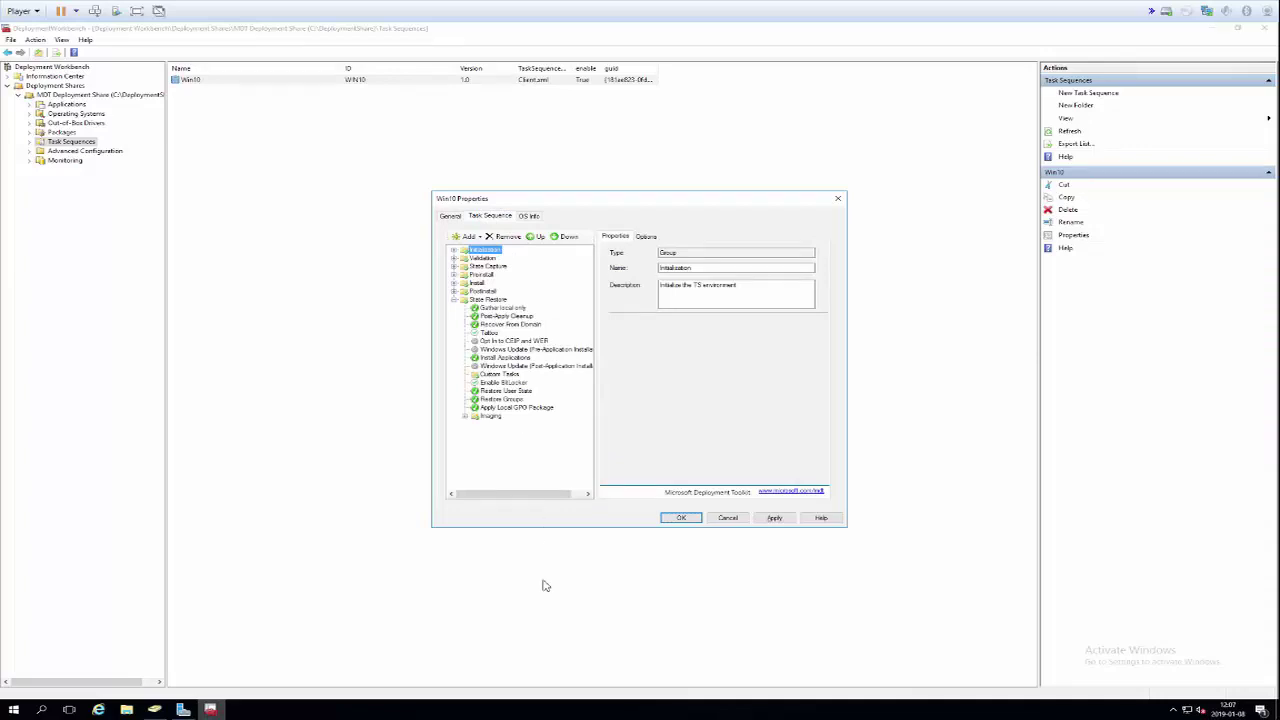
{"action": "left_click", "coordinate": [454, 258]}
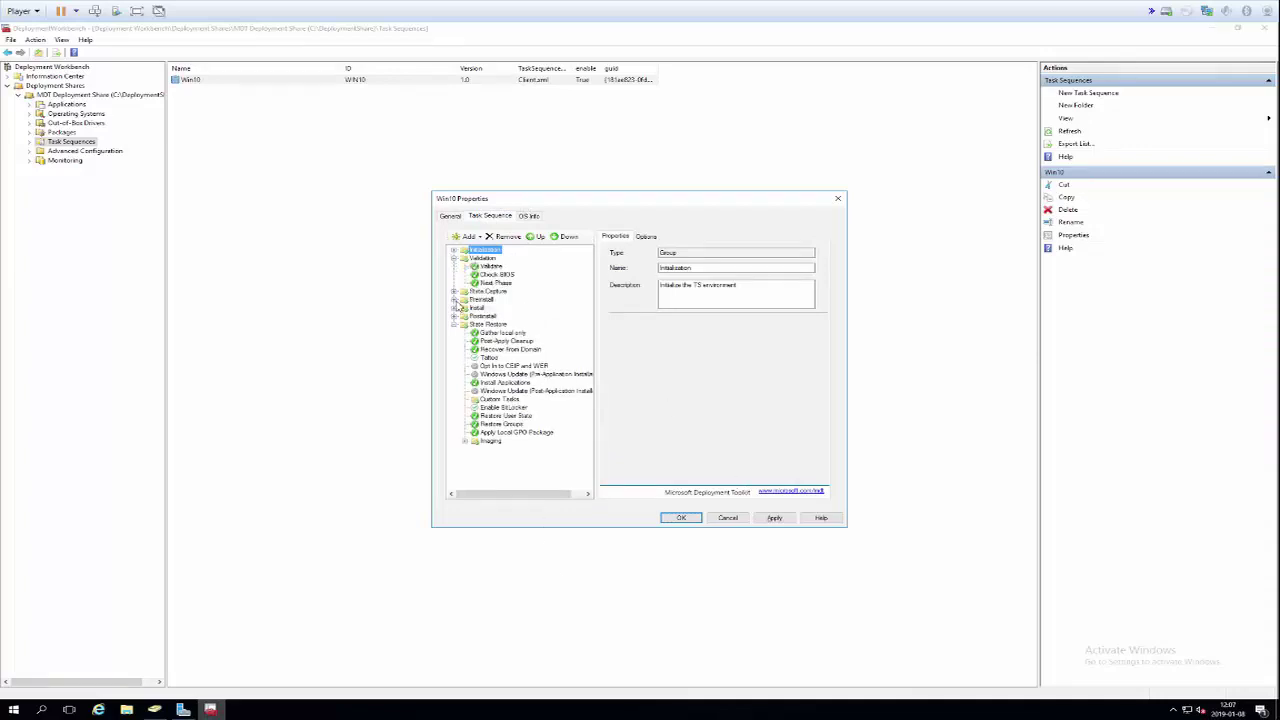
{"action": "left_click", "coordinate": [454, 291]}
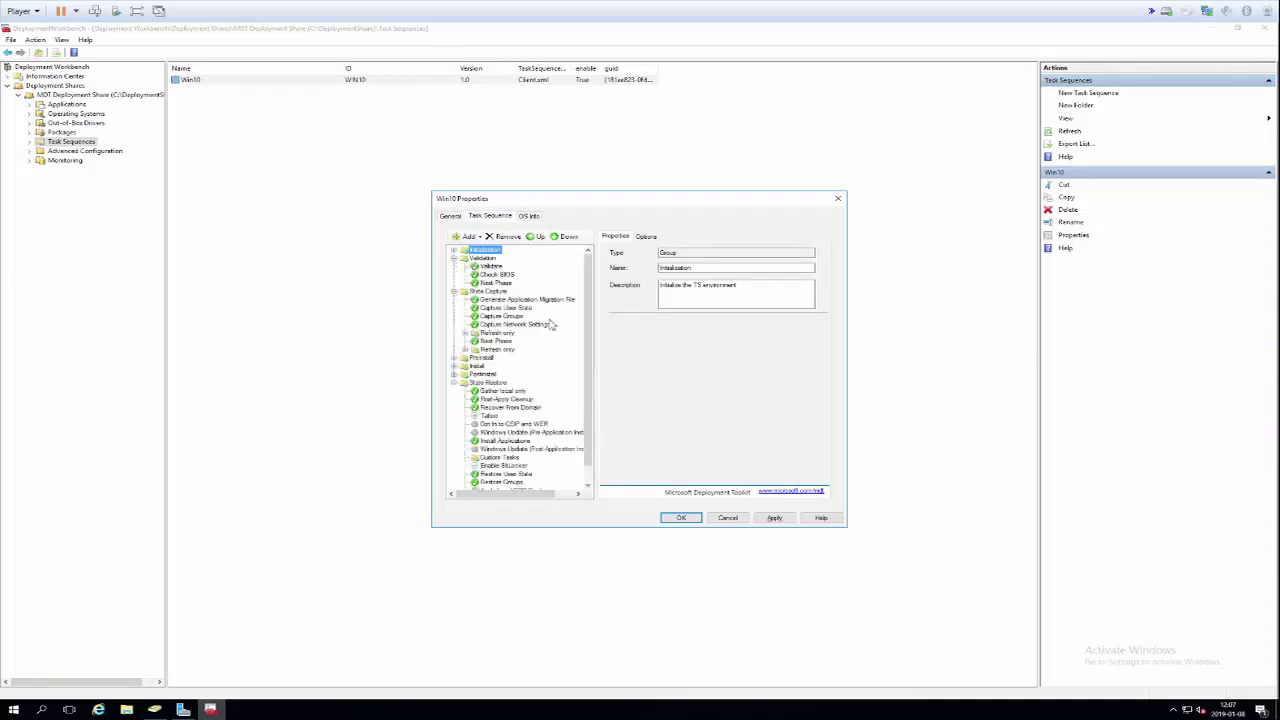
{"action": "left_click", "coordinate": [454, 358]}
{"action": "scroll", "coordinate": [533, 390], "scroll_direction": "down", "scroll_amount": 4}
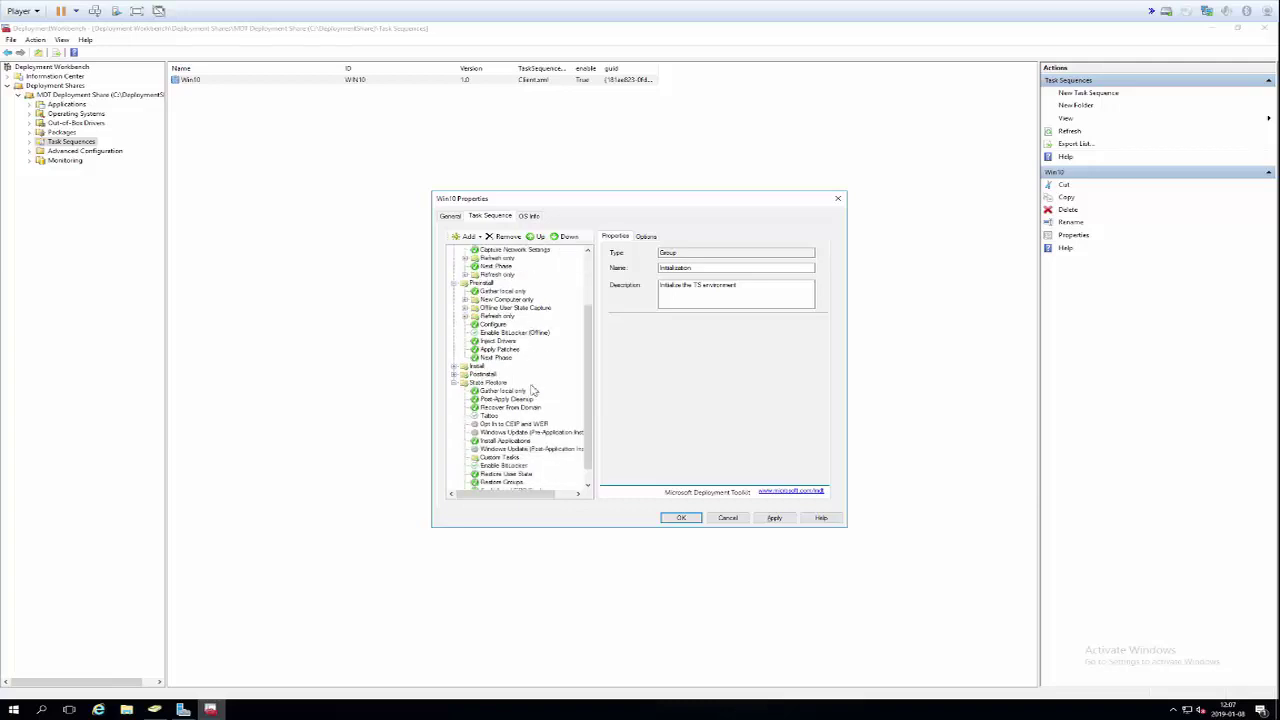
{"action": "left_click", "coordinate": [454, 366]}
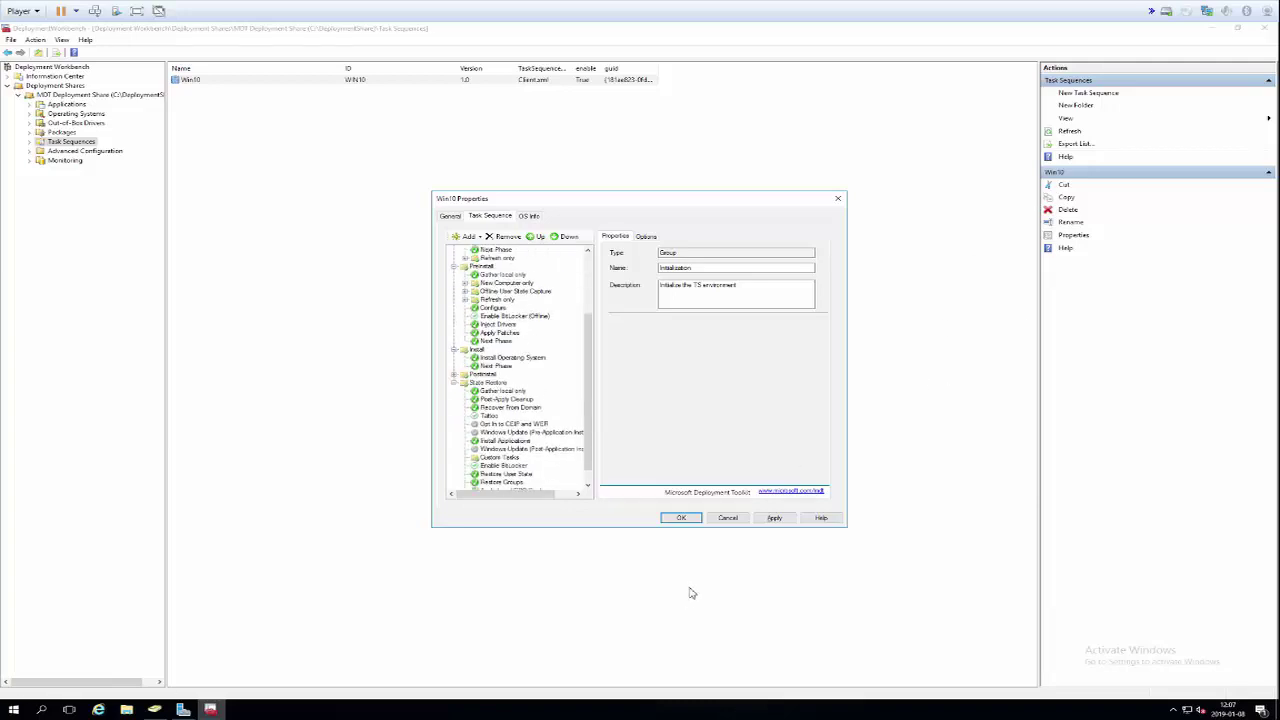
- Launch the Windows Deployment Services console from Server Manager's Tools menu
{"action": "left_click", "coordinate": [184, 710]}
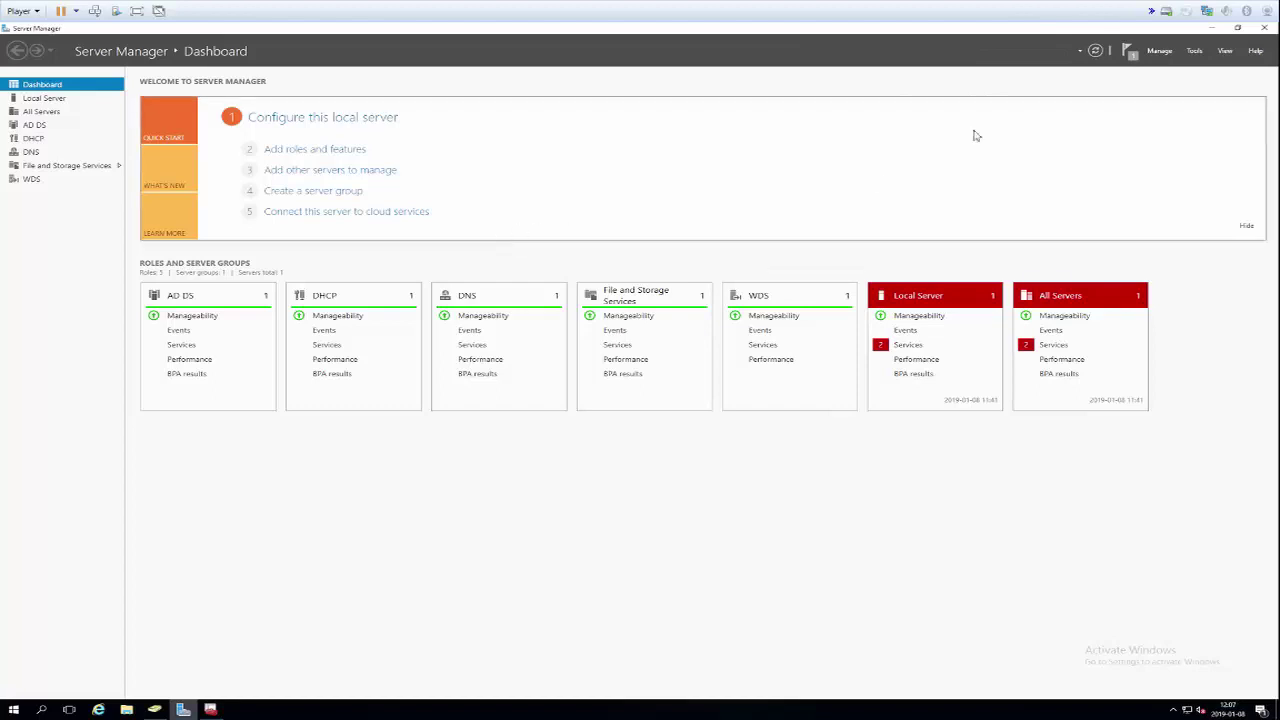
{"action": "left_click", "coordinate": [1194, 51]}
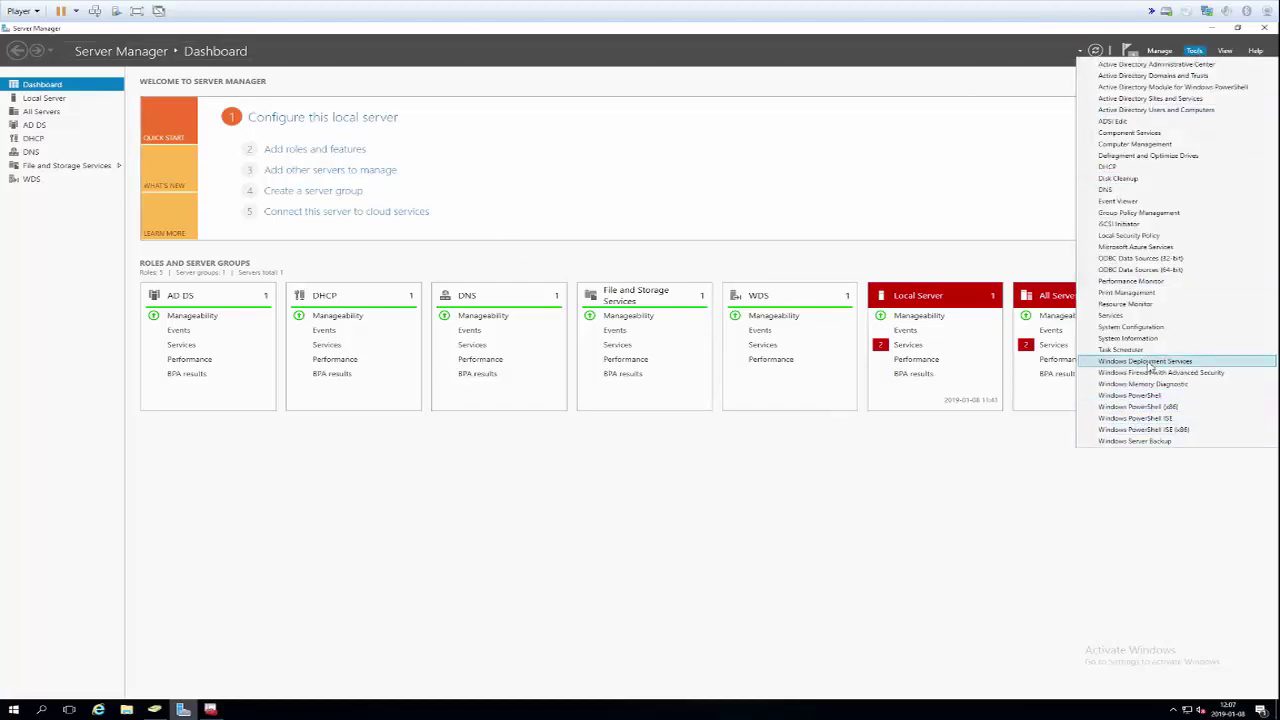
{"action": "left_click", "coordinate": [1152, 362]}
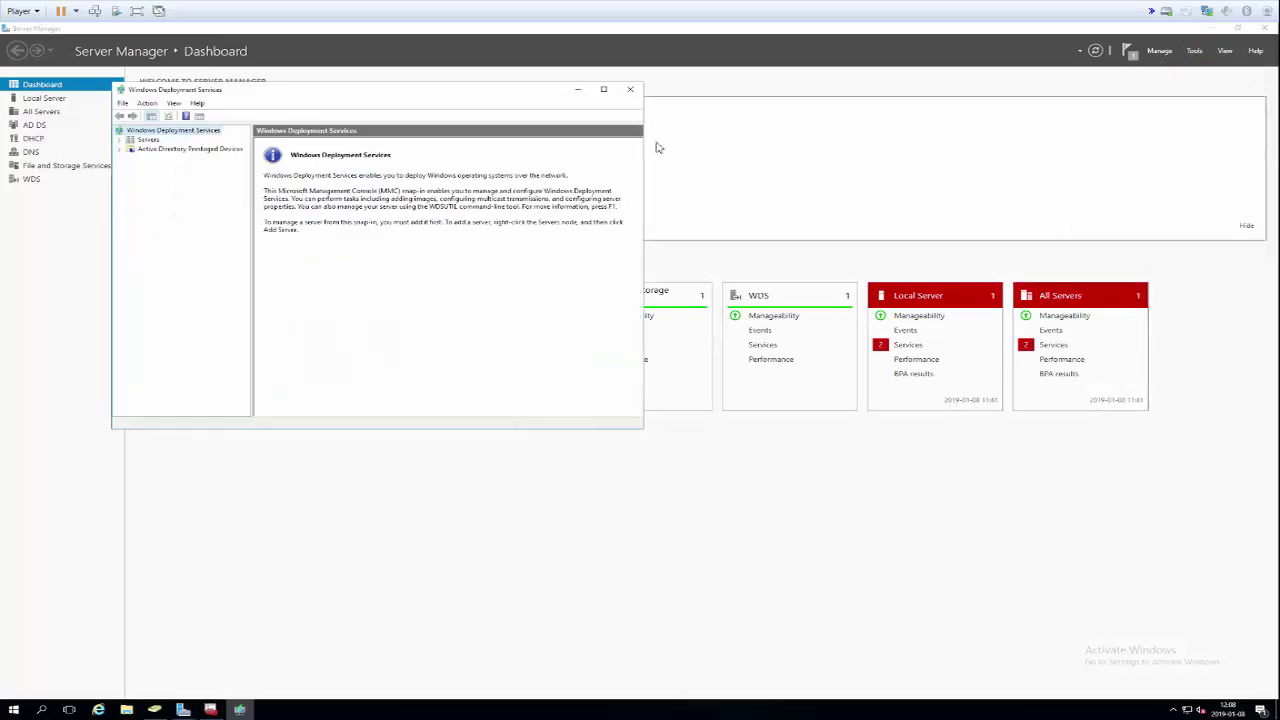
- Maximize the WDS console and select the local server under Servers
{"action": "left_click", "coordinate": [603, 89]}
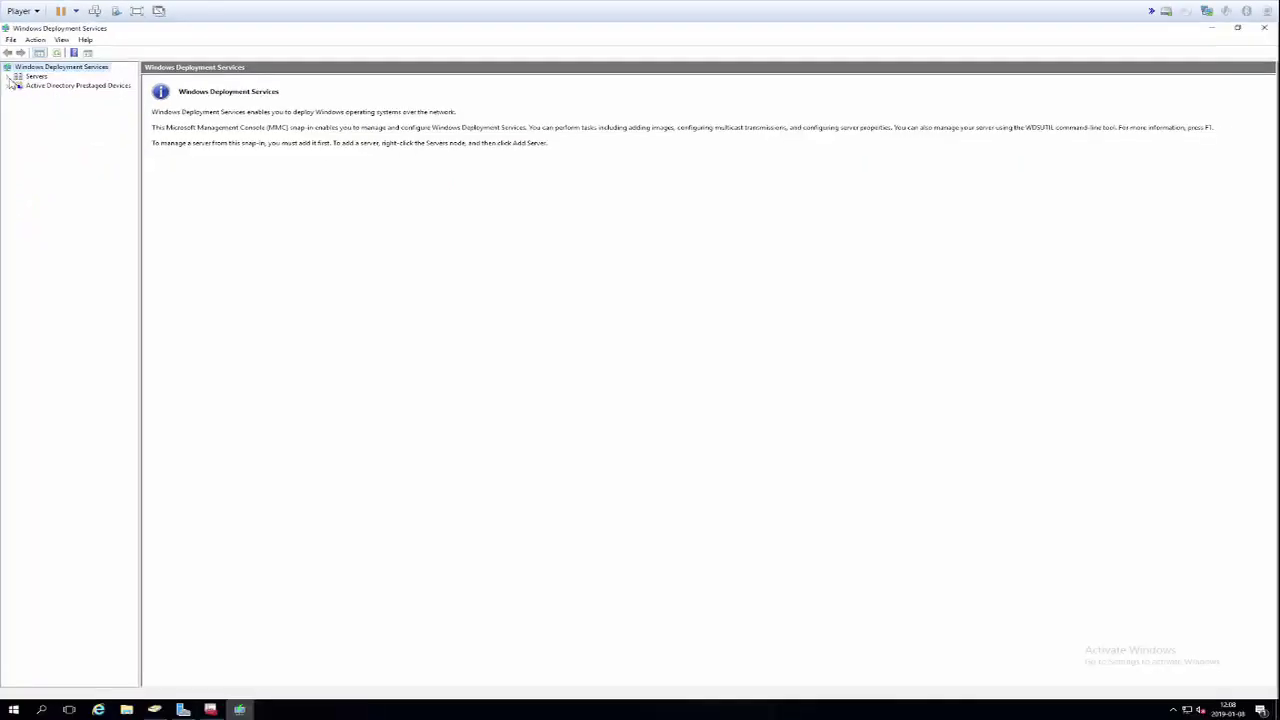
{"action": "left_click", "coordinate": [8, 77]}
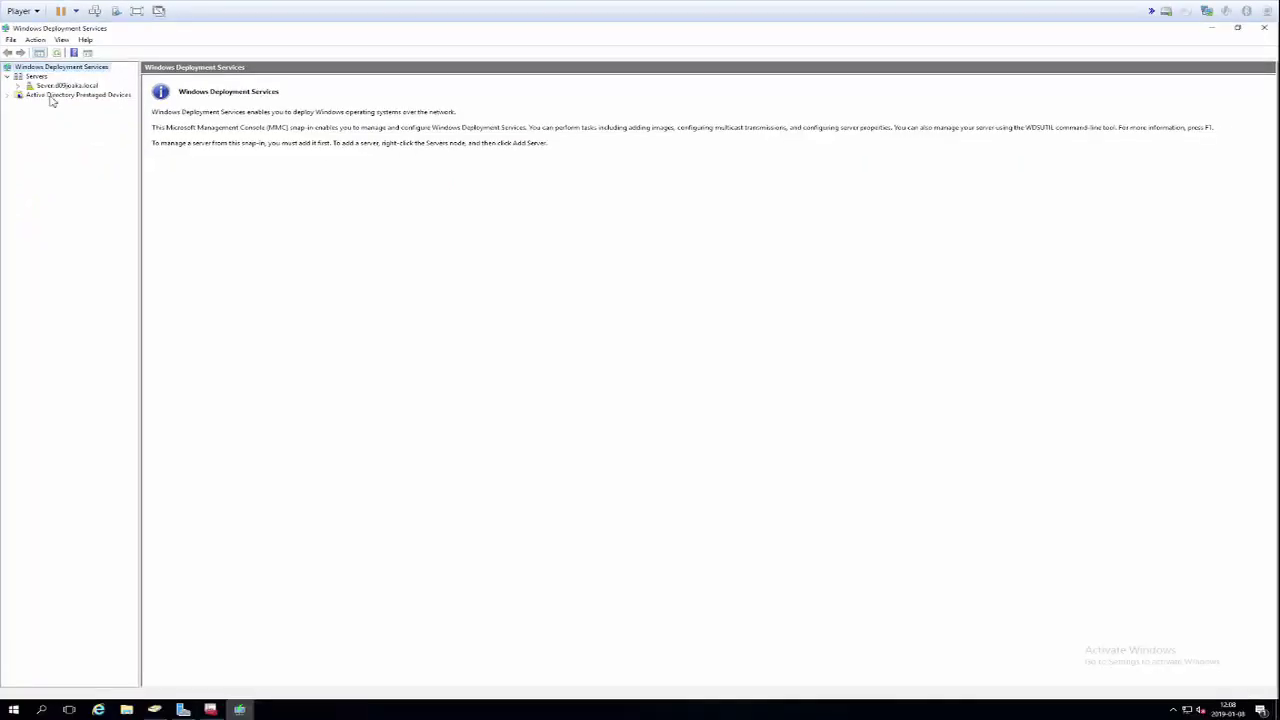
{"action": "left_click", "coordinate": [44, 87]}
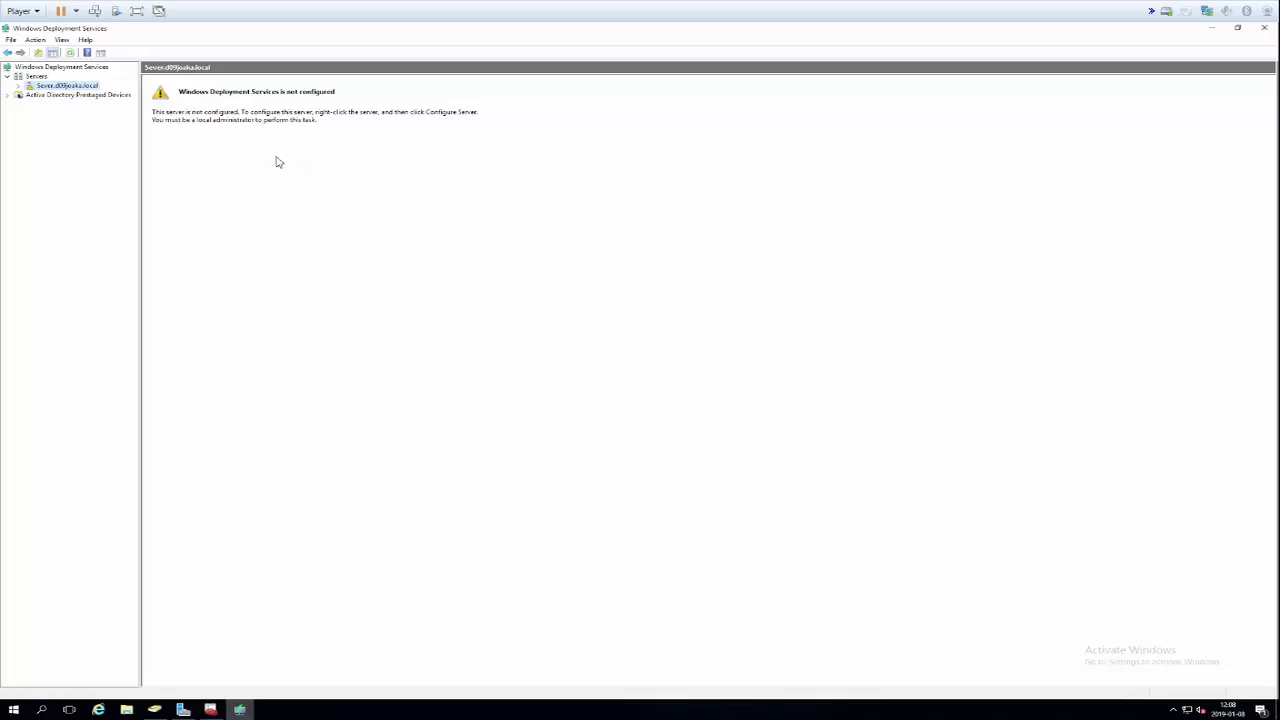
- Run Configure Server on the WDS server, keeping Integrated with Active Directory
{"action": "right_click", "coordinate": [59, 88]}
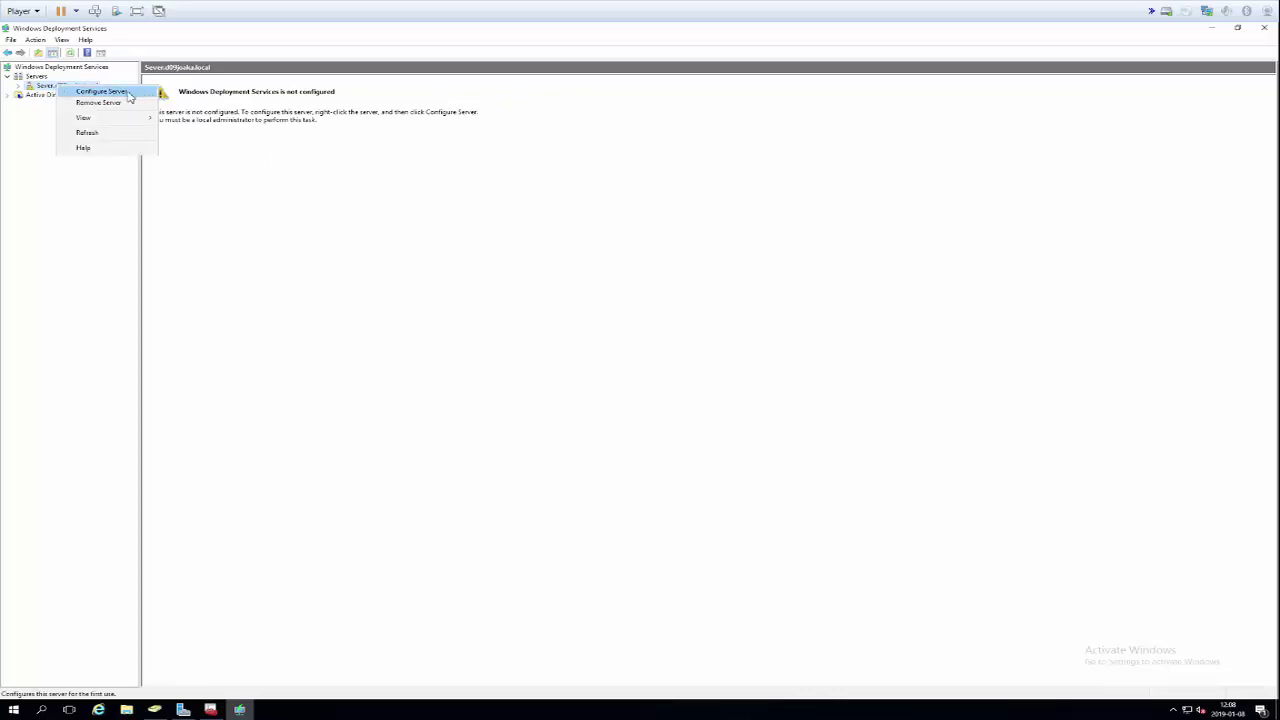
{"action": "left_click", "coordinate": [101, 91]}
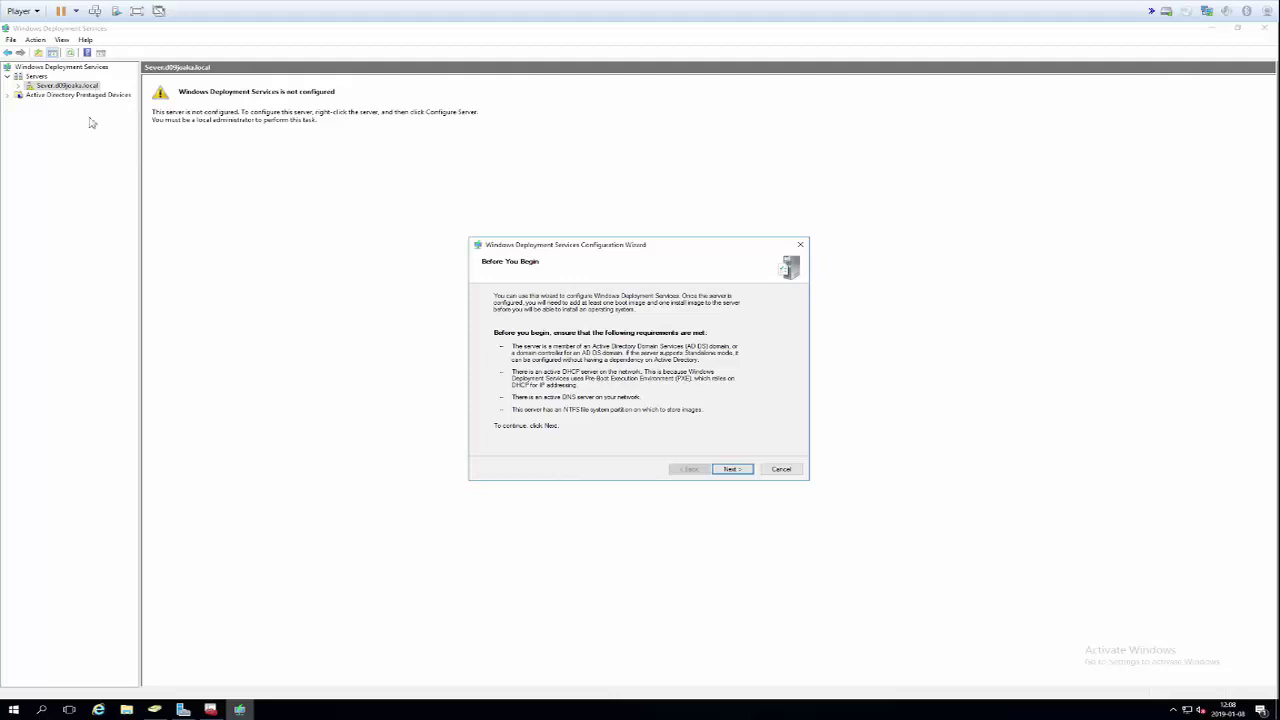
{"action": "left_click", "coordinate": [731, 474]}
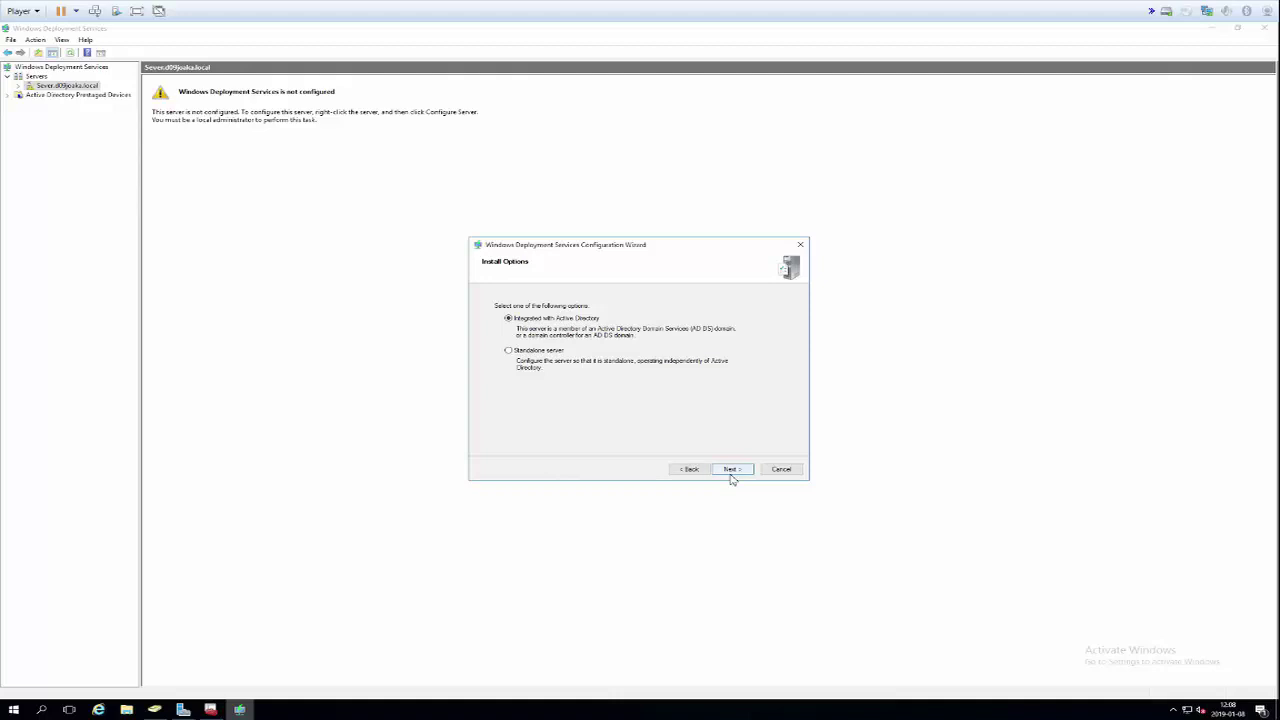
{"action": "left_click", "coordinate": [731, 470]}
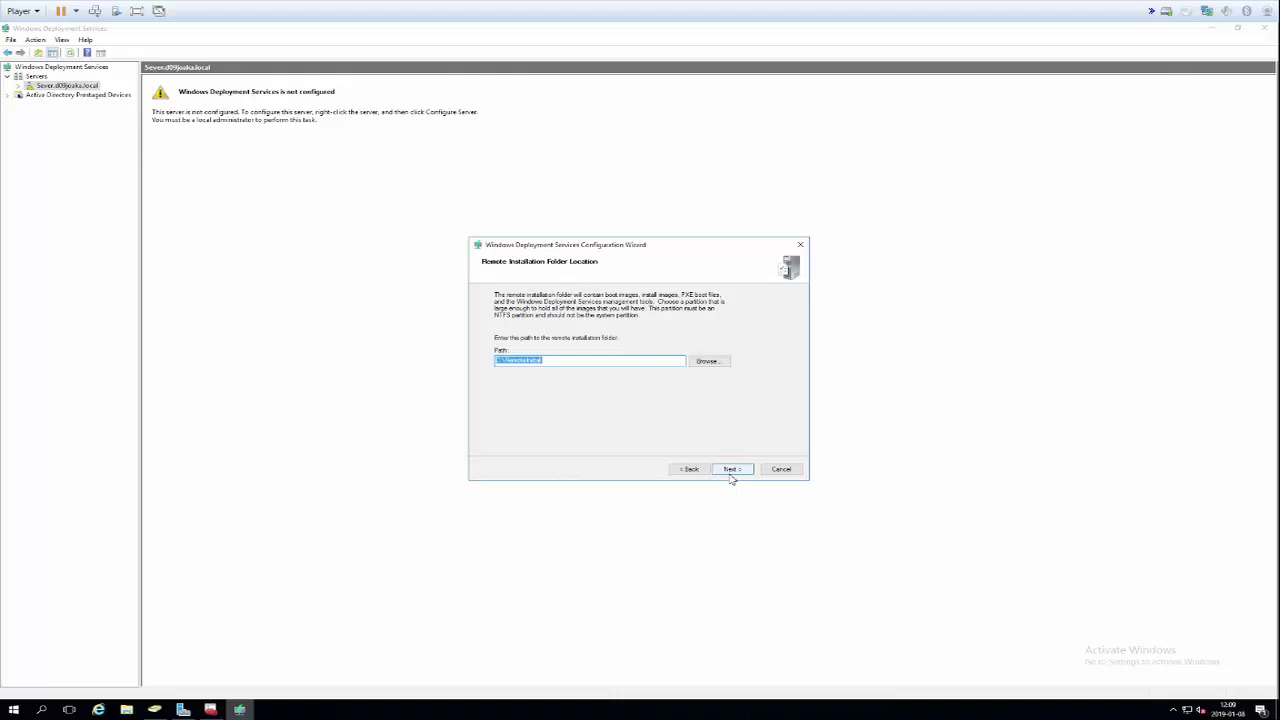
- Accept the RemoteInstall folder path and confirm storing images on the system volume
{"action": "left_click", "coordinate": [735, 469]}
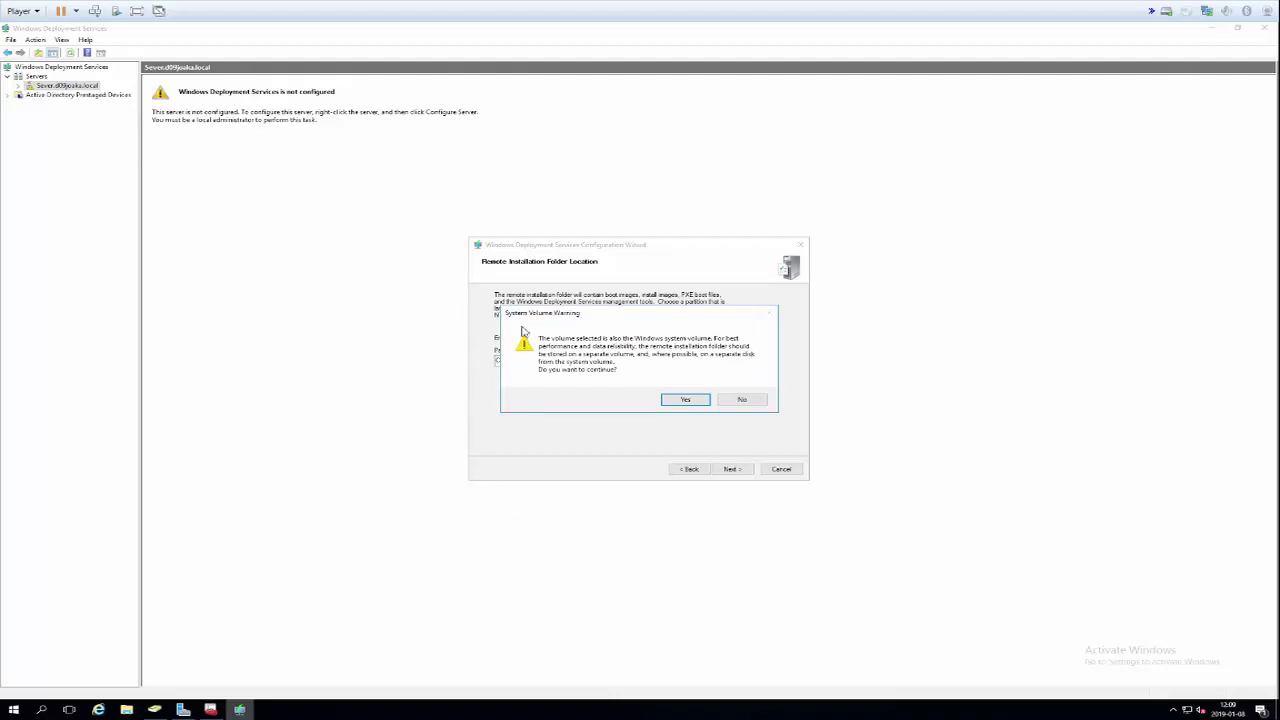
{"action": "left_click_drag", "start_coordinate": [552, 315], "coordinate": [560, 289]}
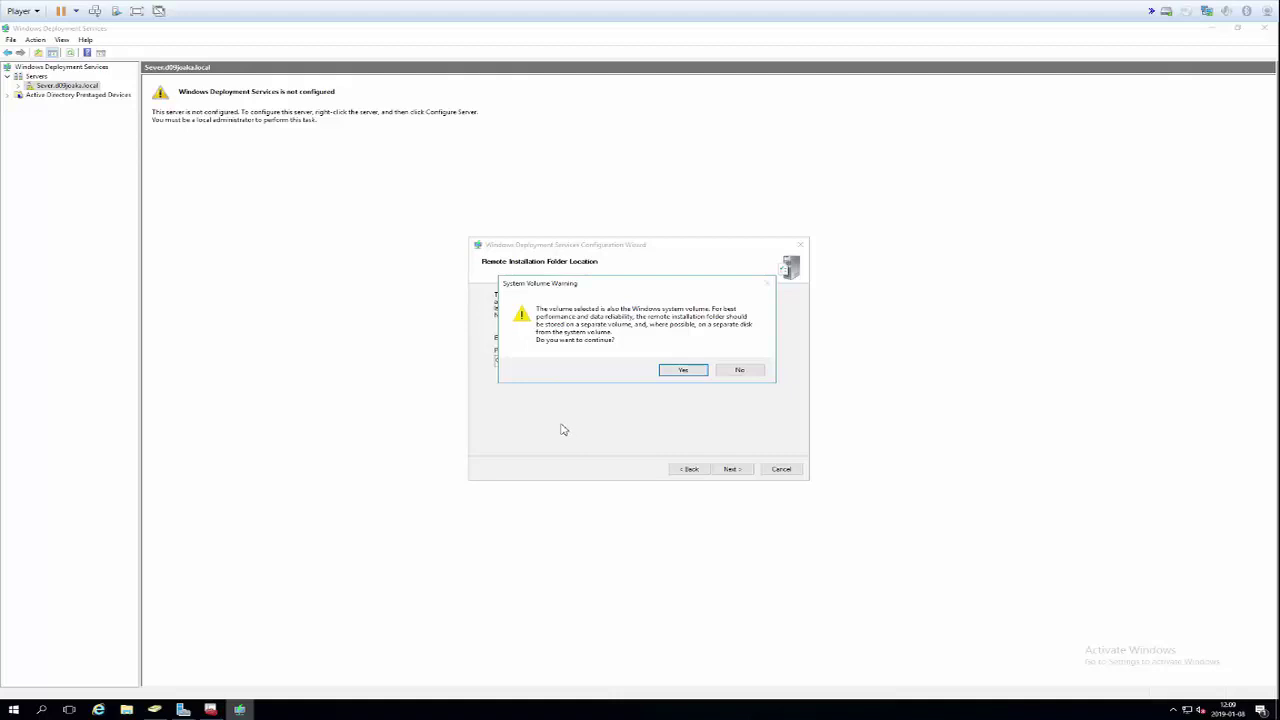
{"action": "left_click", "coordinate": [680, 371]}
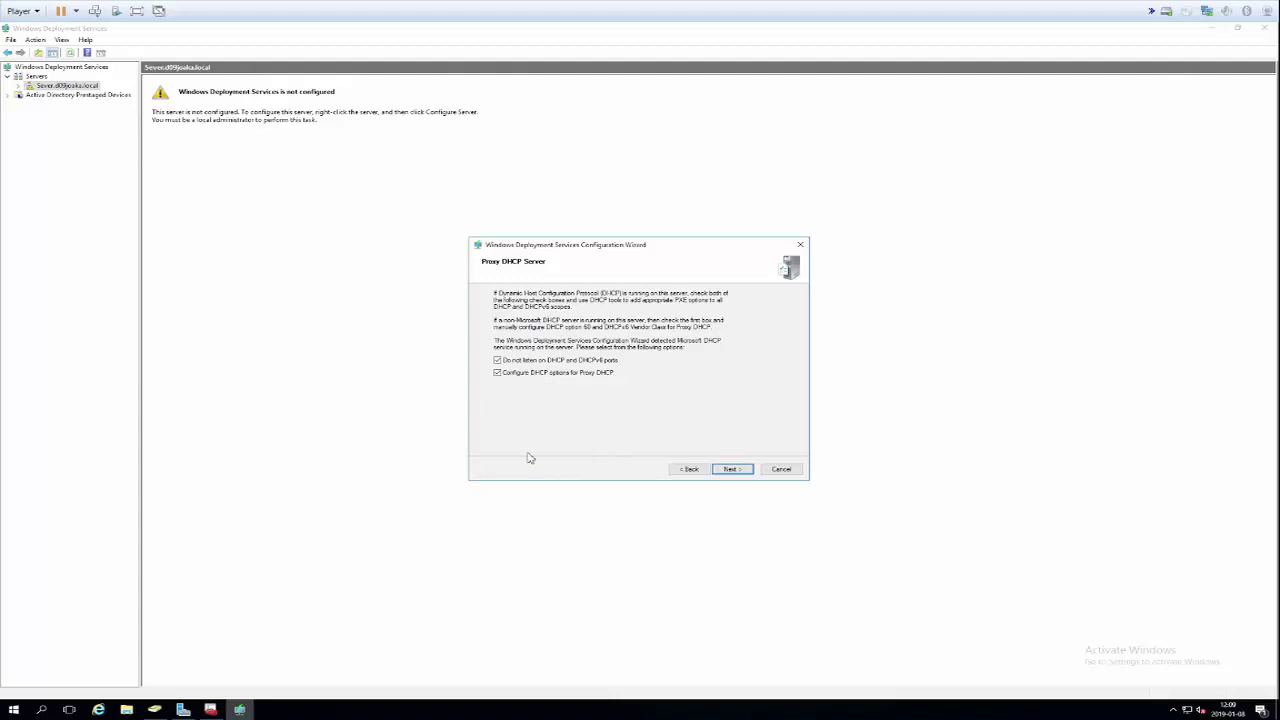
- Keep both proxy DHCP options, set PXE to respond to all known and unknown clients, and apply
{"action": "left_click", "coordinate": [734, 474]}
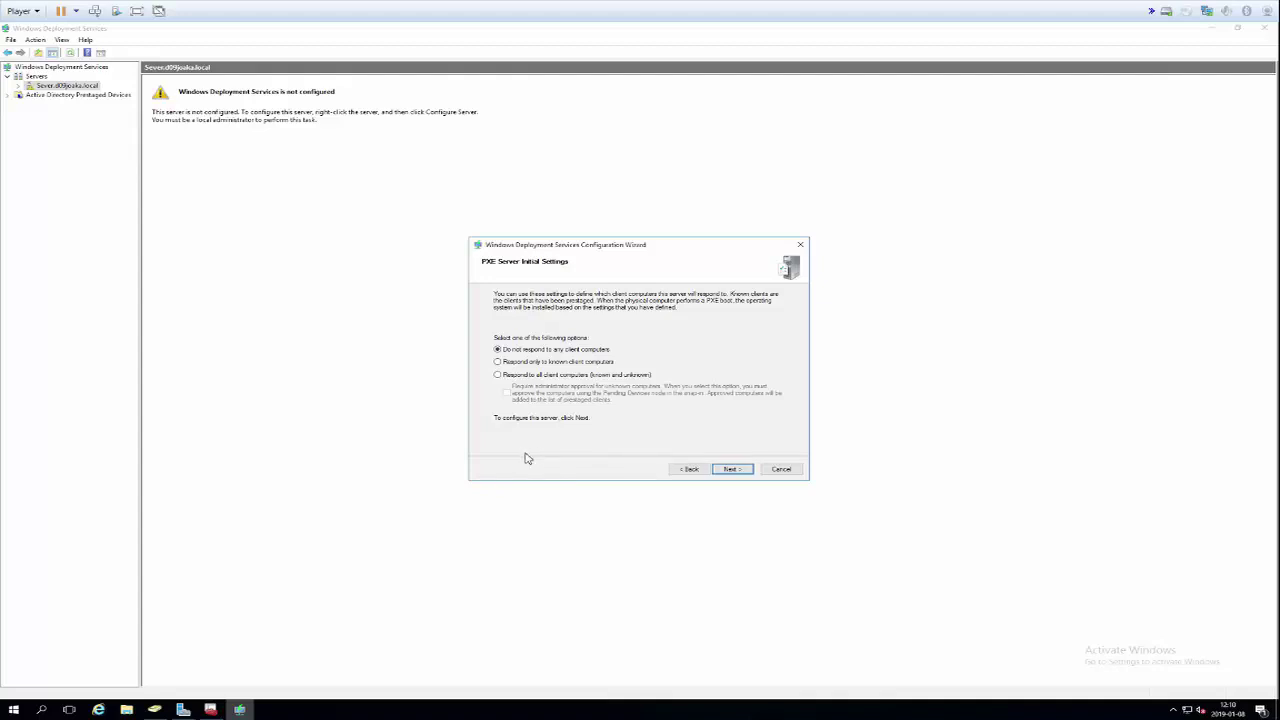
{"action": "left_click", "coordinate": [516, 377]}
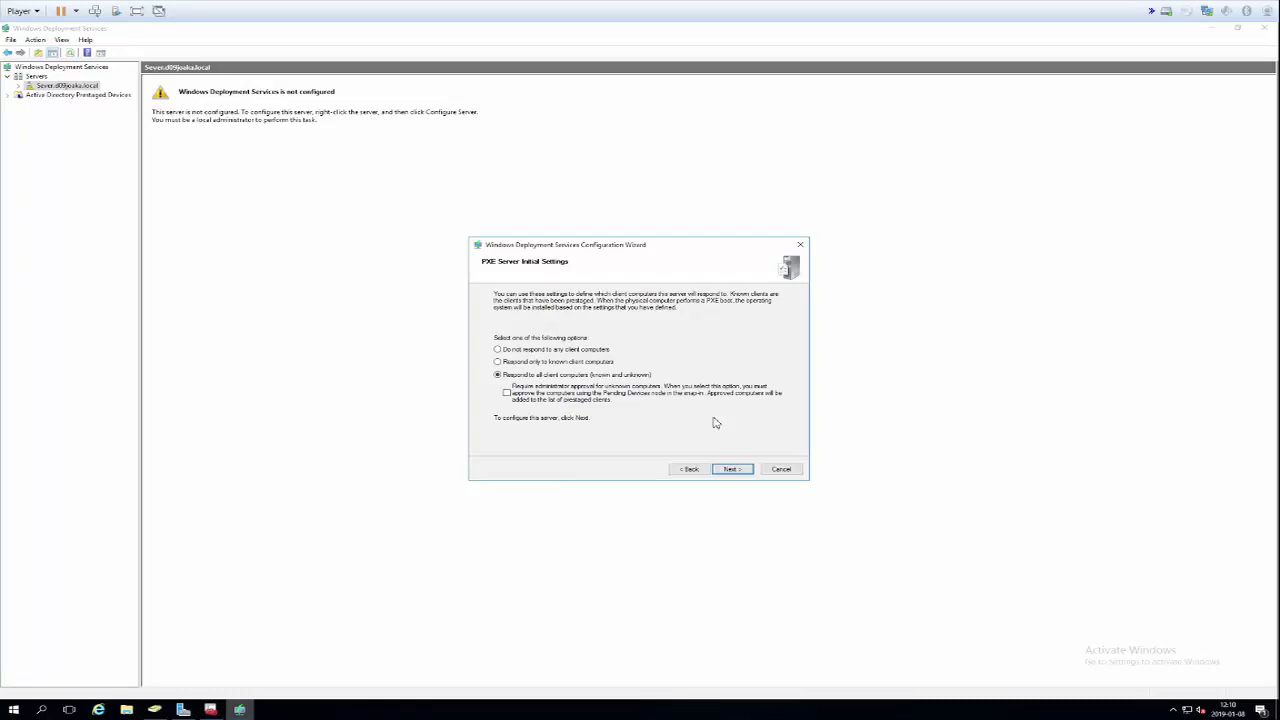
{"action": "left_click", "coordinate": [731, 470]}
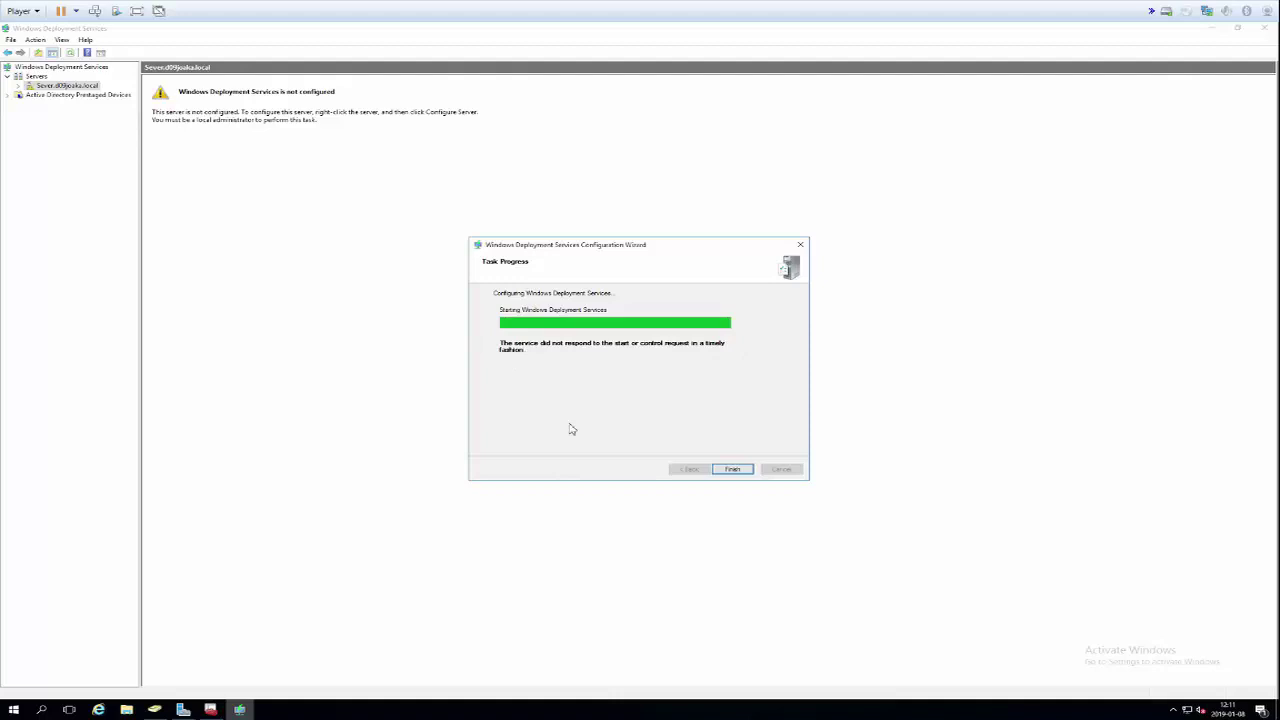
- Close the configuration wizard, start the WDS server via All Tasks > Start, and dismiss the success message
{"action": "left_click", "coordinate": [732, 469]}
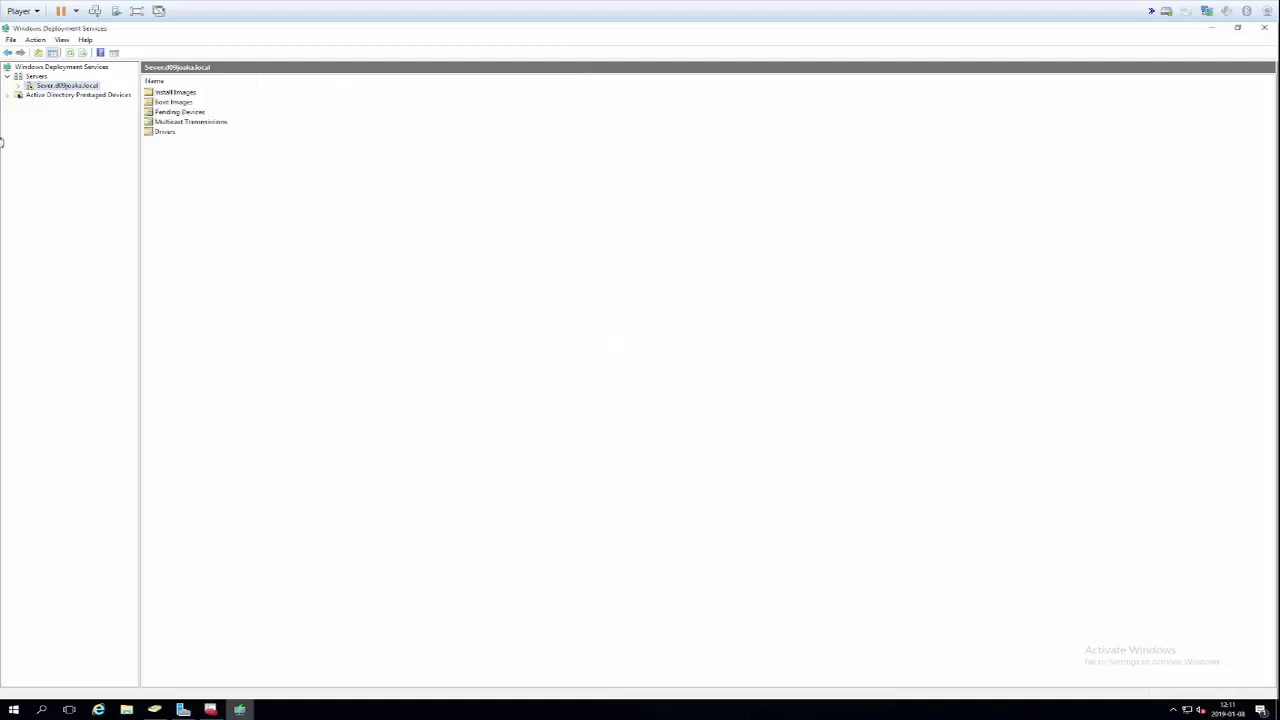
{"action": "left_click", "coordinate": [18, 86]}
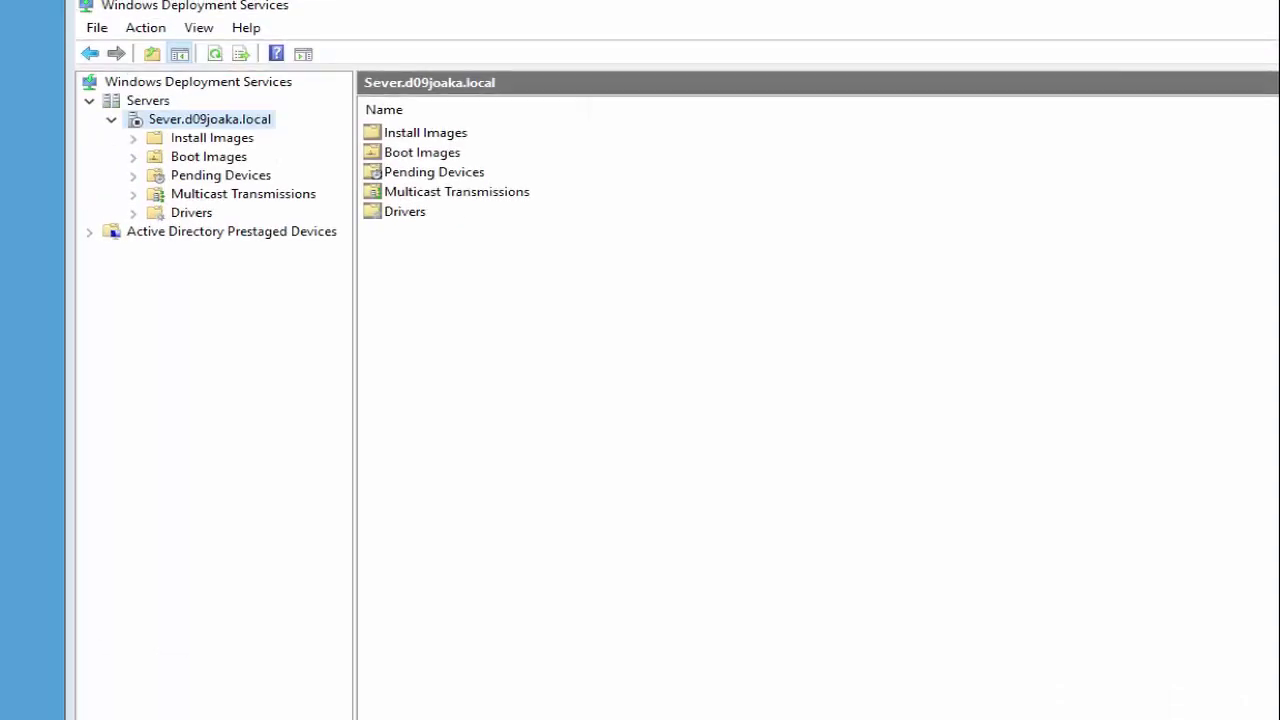
{"action": "right_click", "coordinate": [230, 120]}
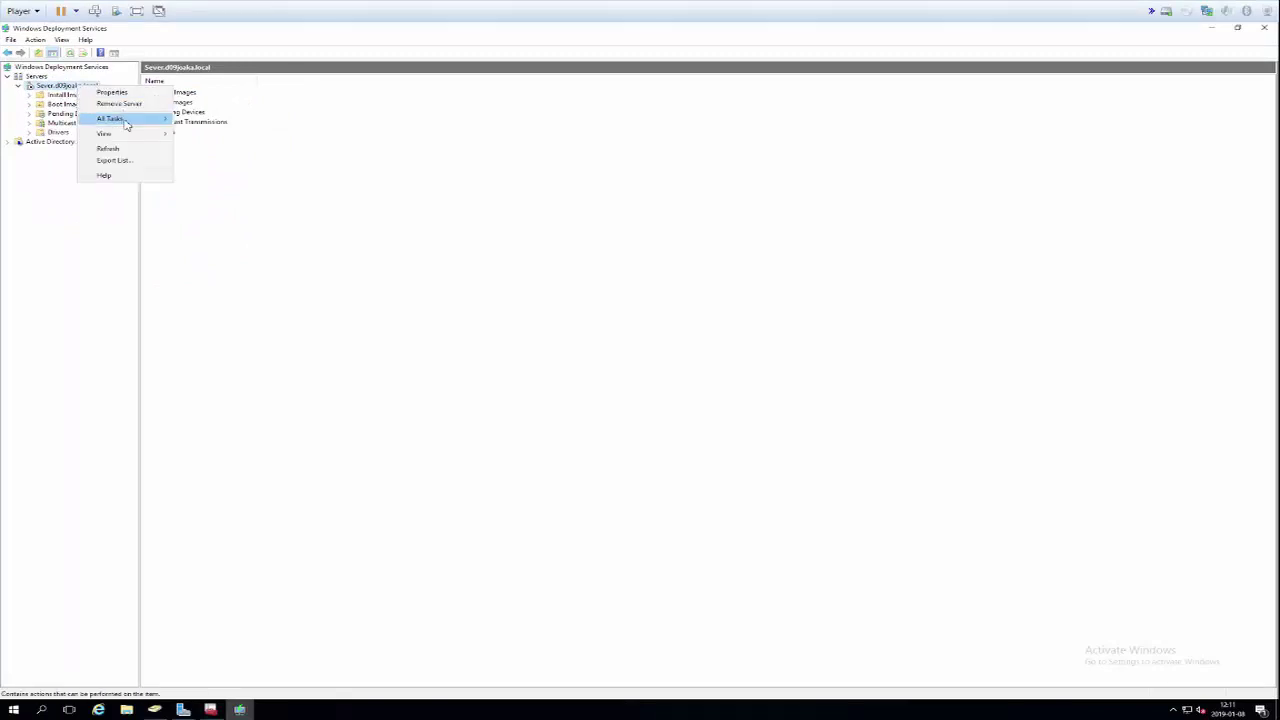
{"action": "mouse_move", "coordinate": [115, 118]}
{"action": "left_click", "coordinate": [229, 122]}
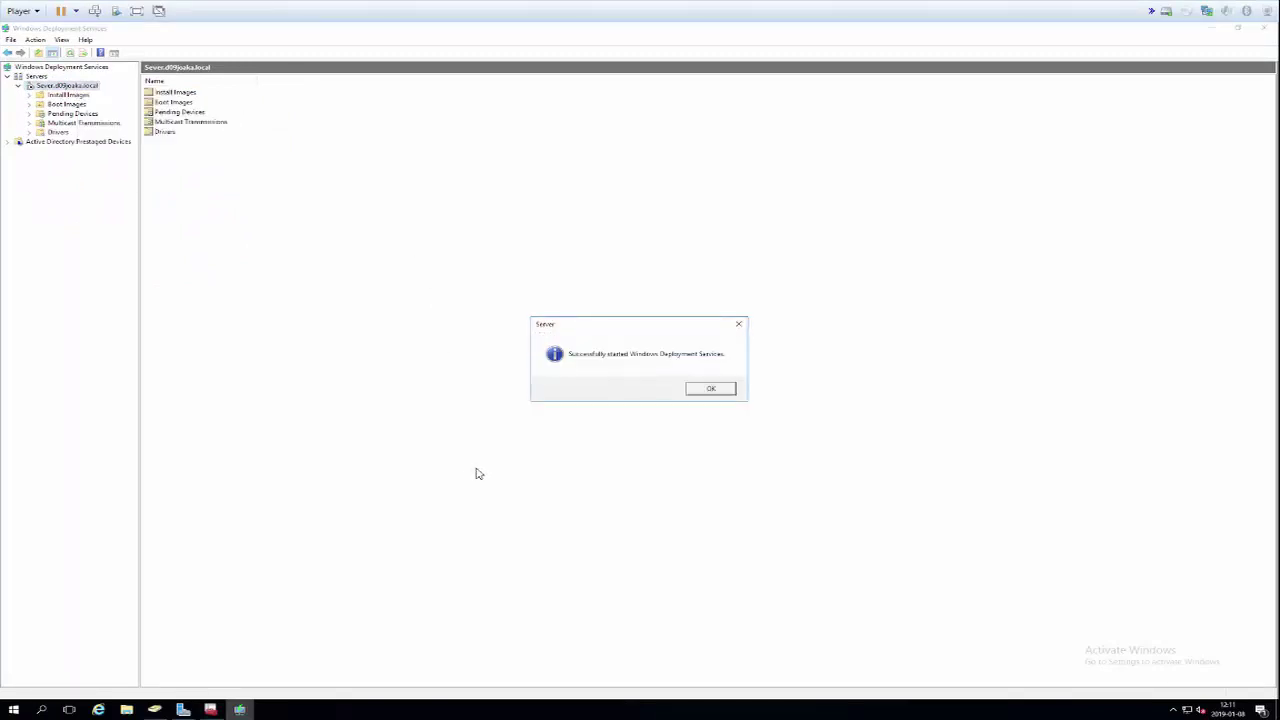
{"action": "left_click_drag", "start_coordinate": [634, 325], "coordinate": [352, 192]}
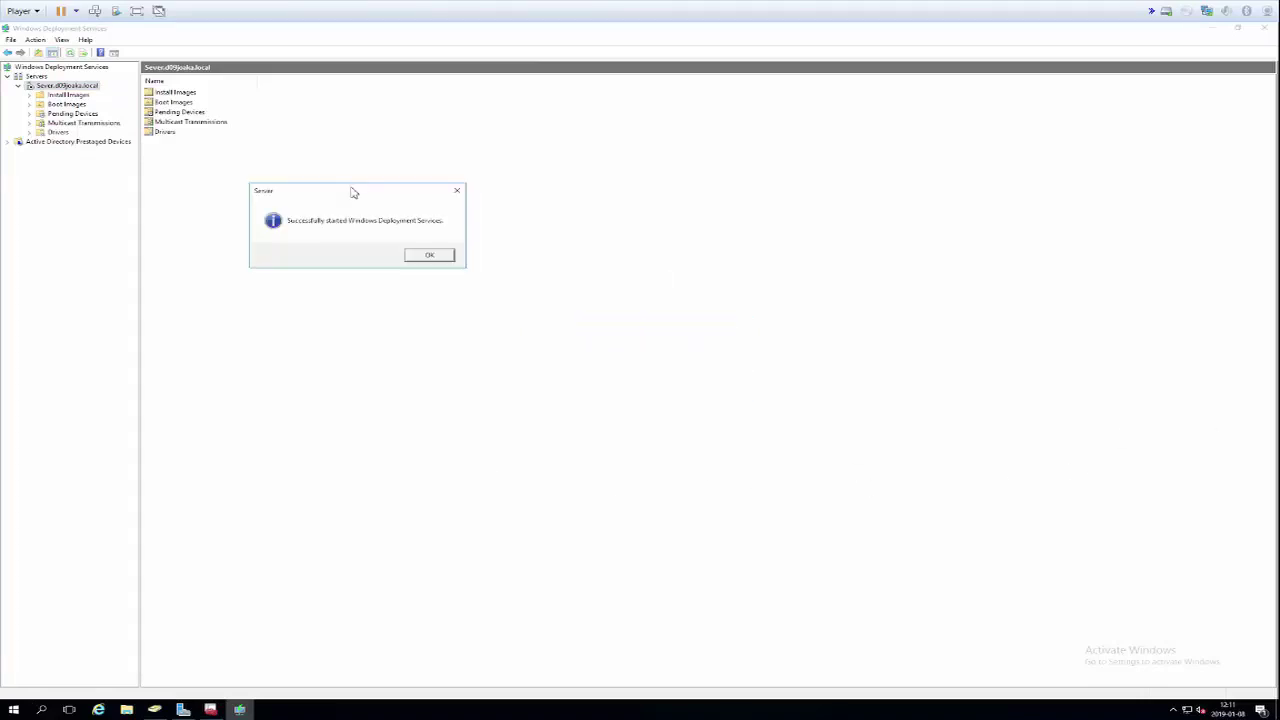
{"action": "left_click", "coordinate": [444, 256]}
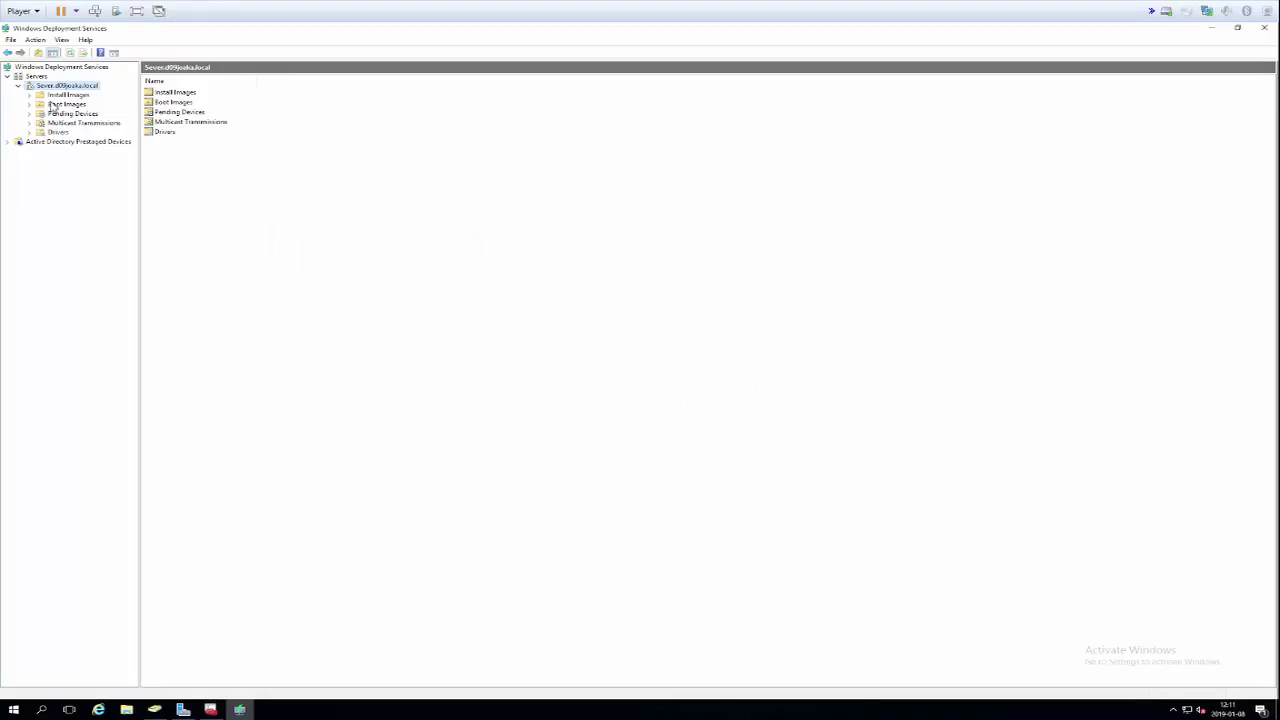
- Check Pending Devices, then show the empty Boot Images folder and its action menu
{"action": "left_click", "coordinate": [68, 115]}
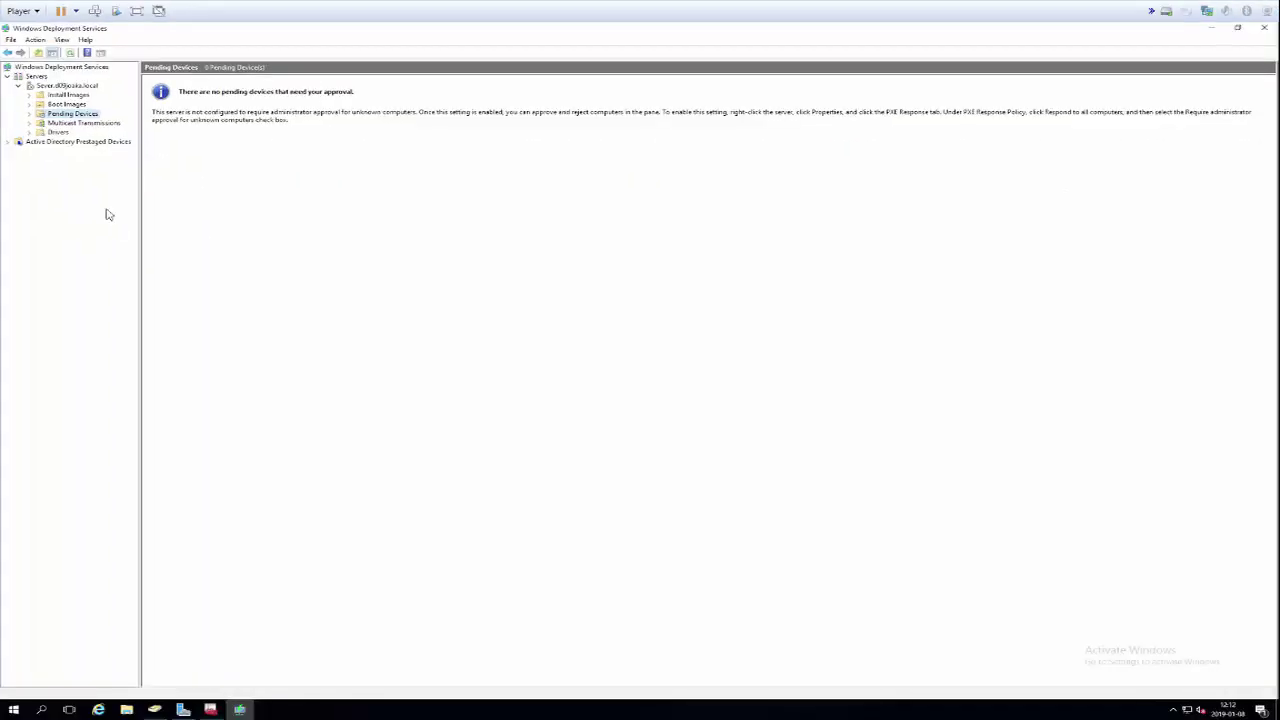
{"action": "left_click", "coordinate": [66, 105]}
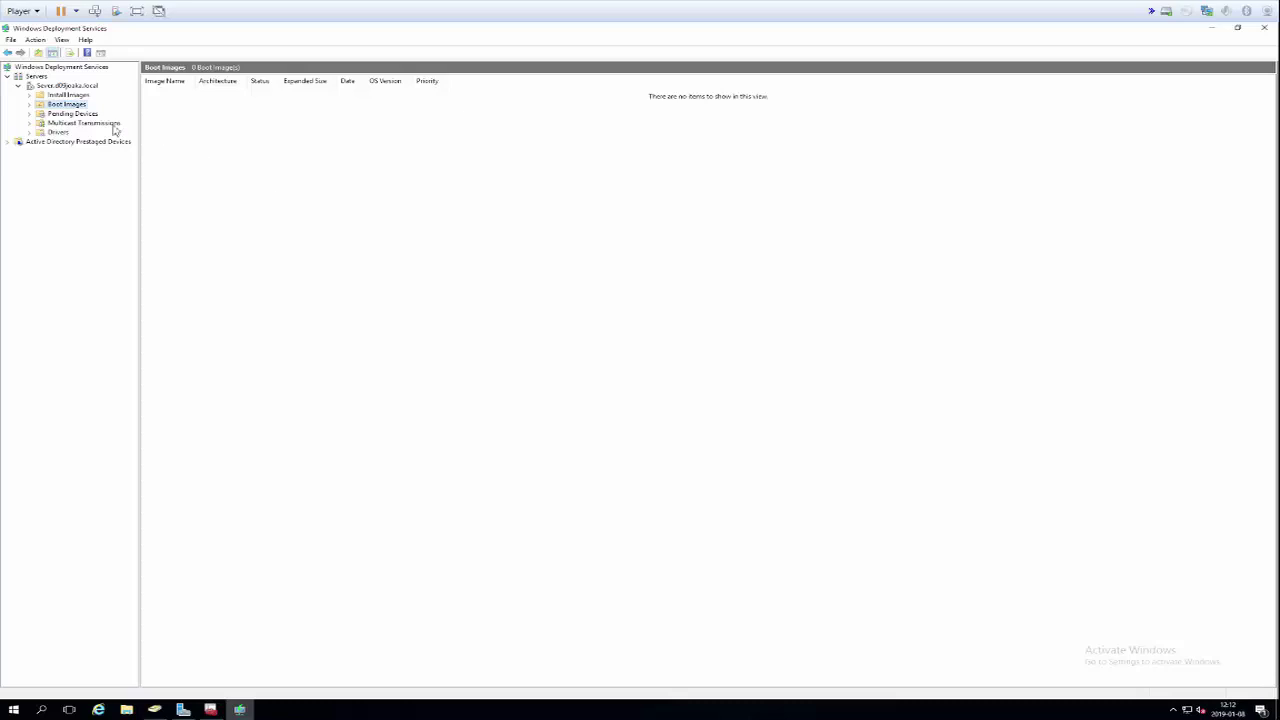
{"action": "right_click", "coordinate": [79, 106]}
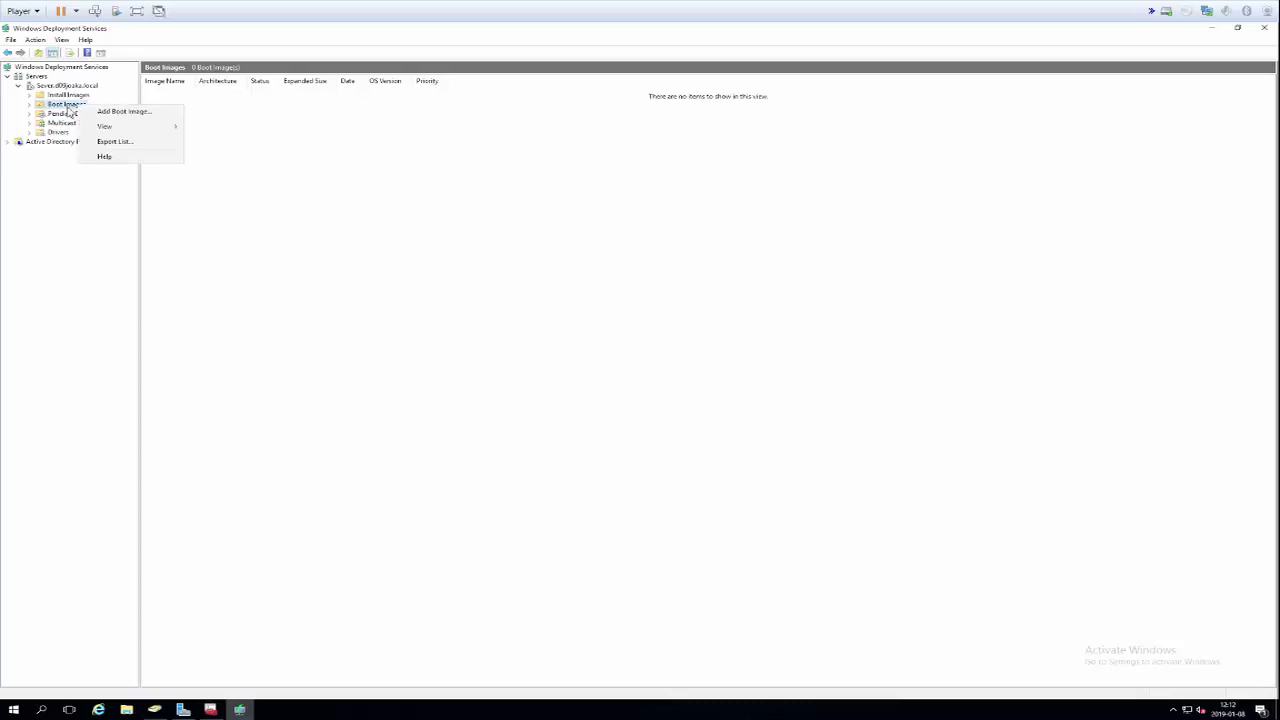
- Start Add Boot Image and pick LiteTouchPE_x86.wim by searching '.wim' inside C:\DeploymentShare
{"action": "left_click", "coordinate": [135, 117]}
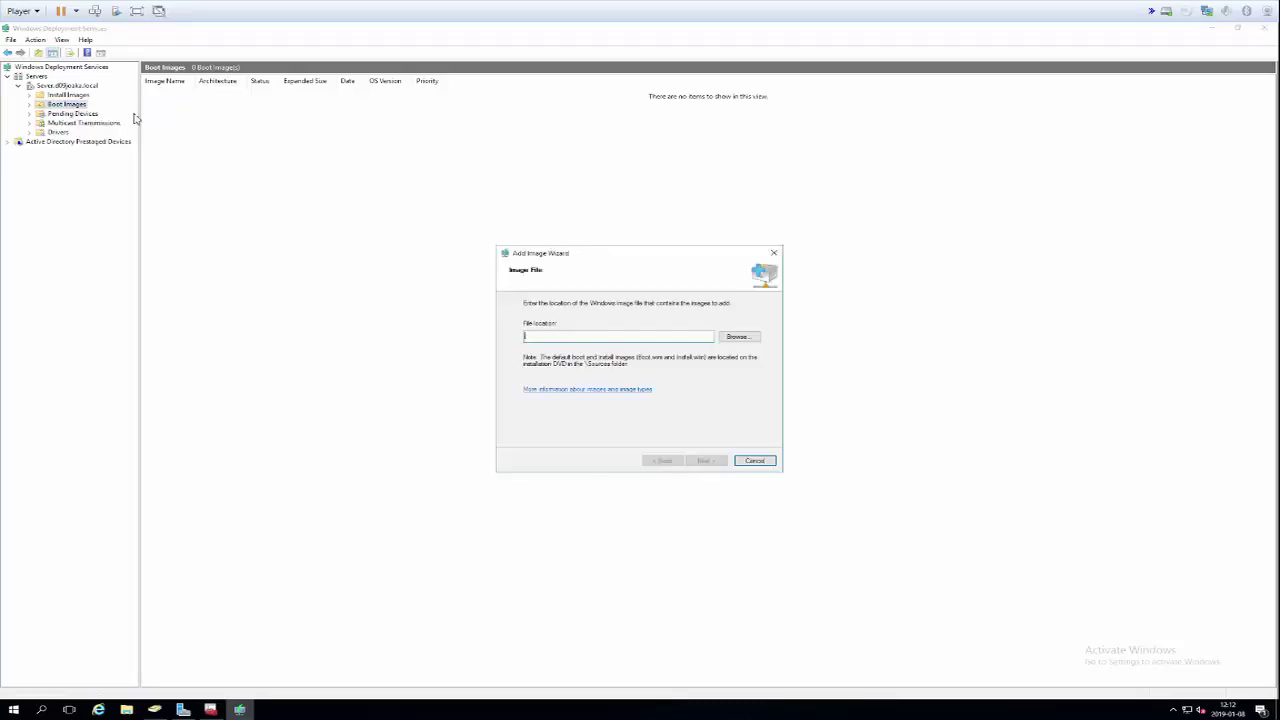
{"action": "left_click", "coordinate": [740, 338]}
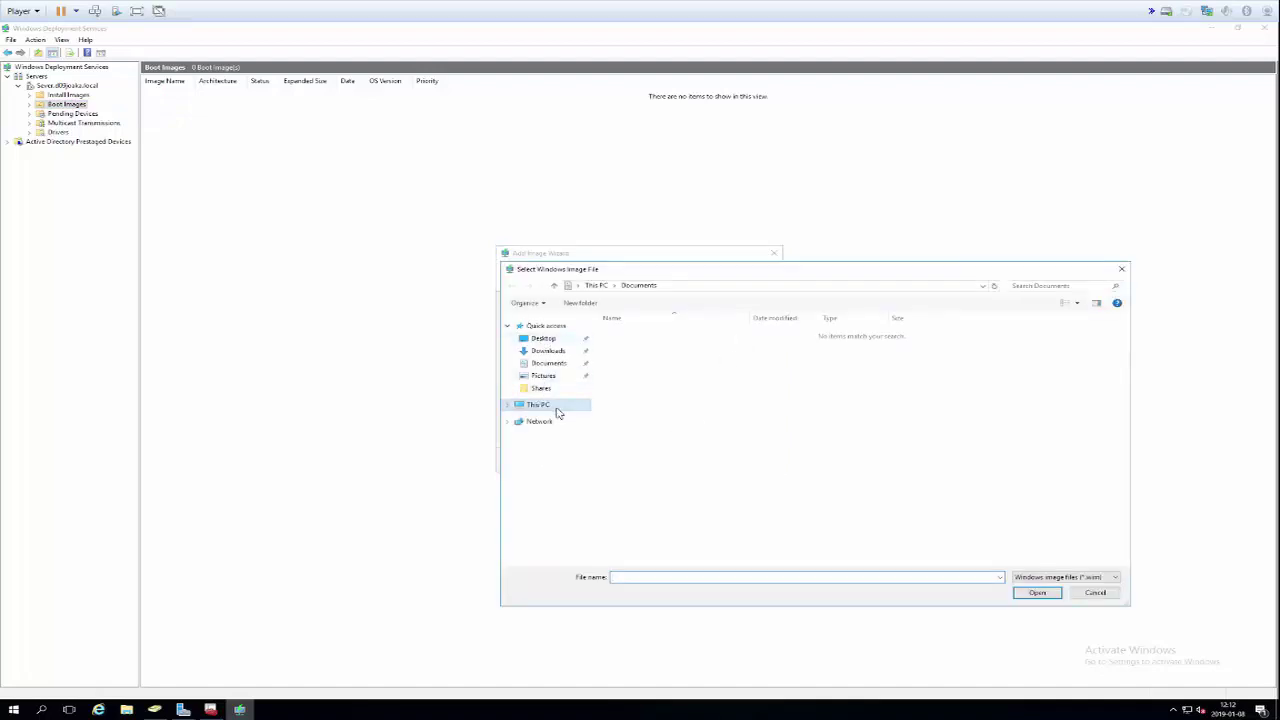
{"action": "left_click", "coordinate": [557, 408]}
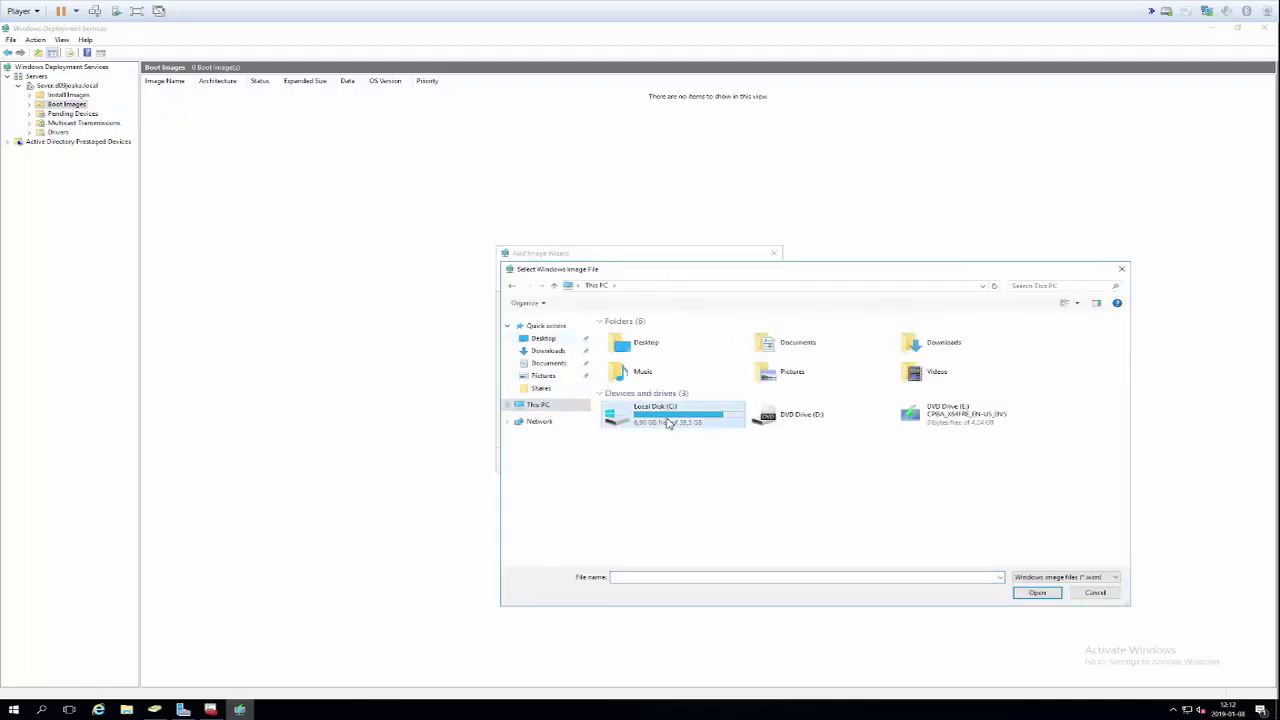
{"action": "double_click", "coordinate": [668, 423]}
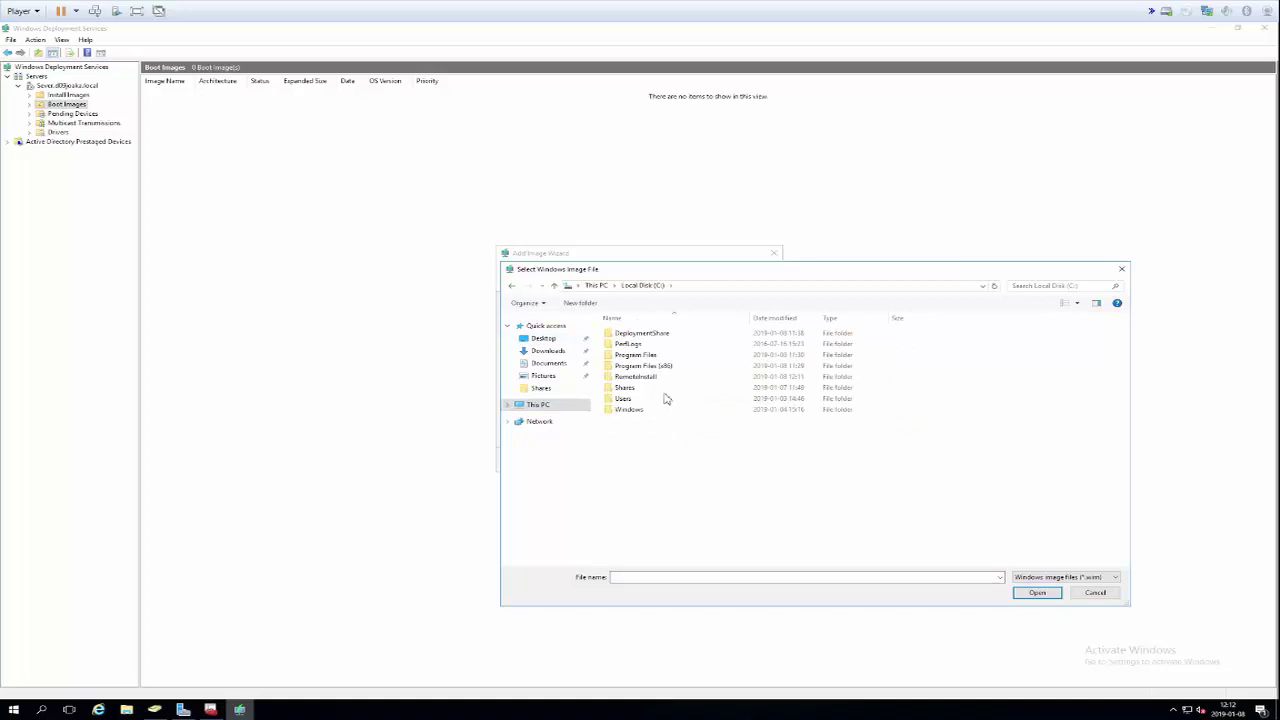
{"action": "left_click", "coordinate": [649, 336]}
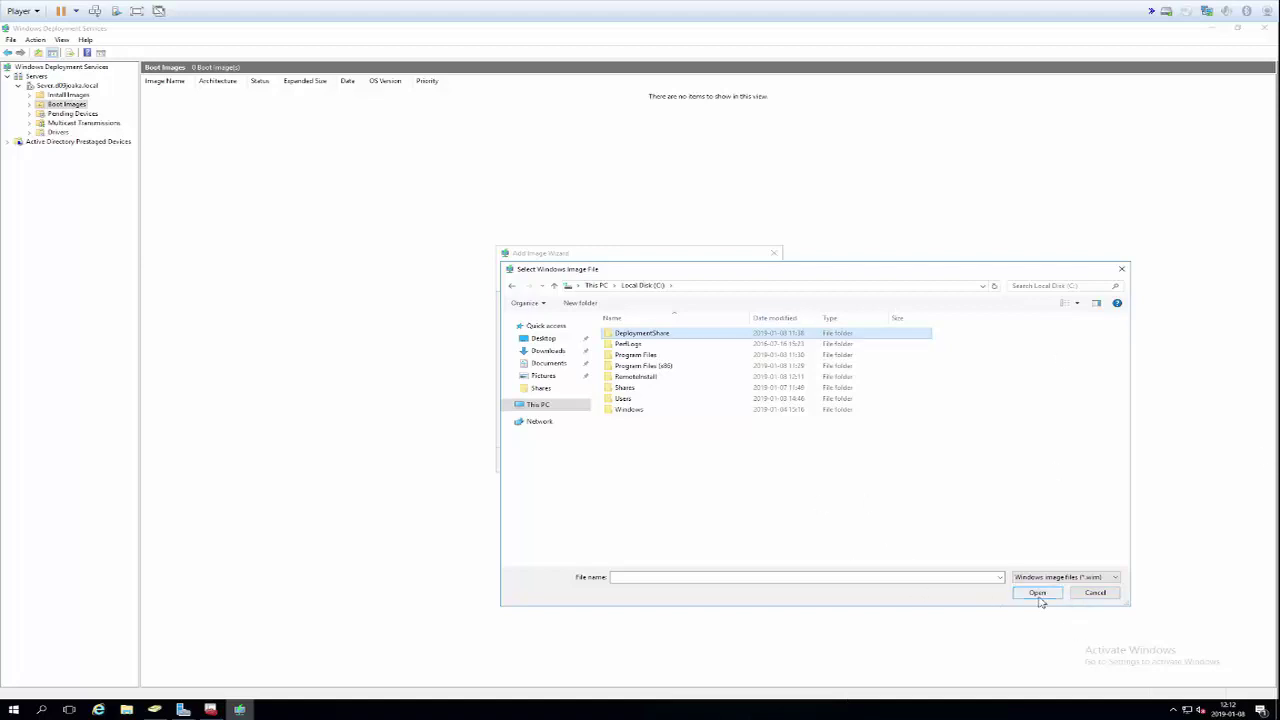
{"action": "left_click", "coordinate": [1038, 593]}
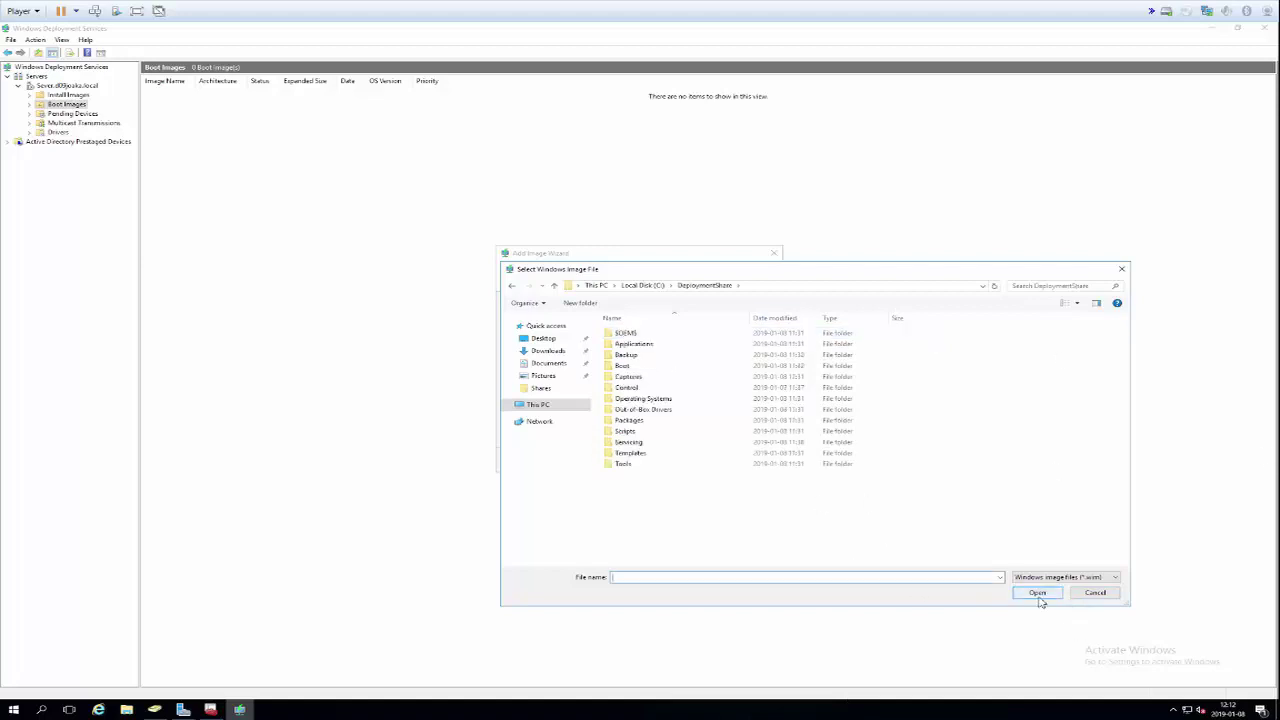
{"action": "left_click", "coordinate": [1045, 287]}
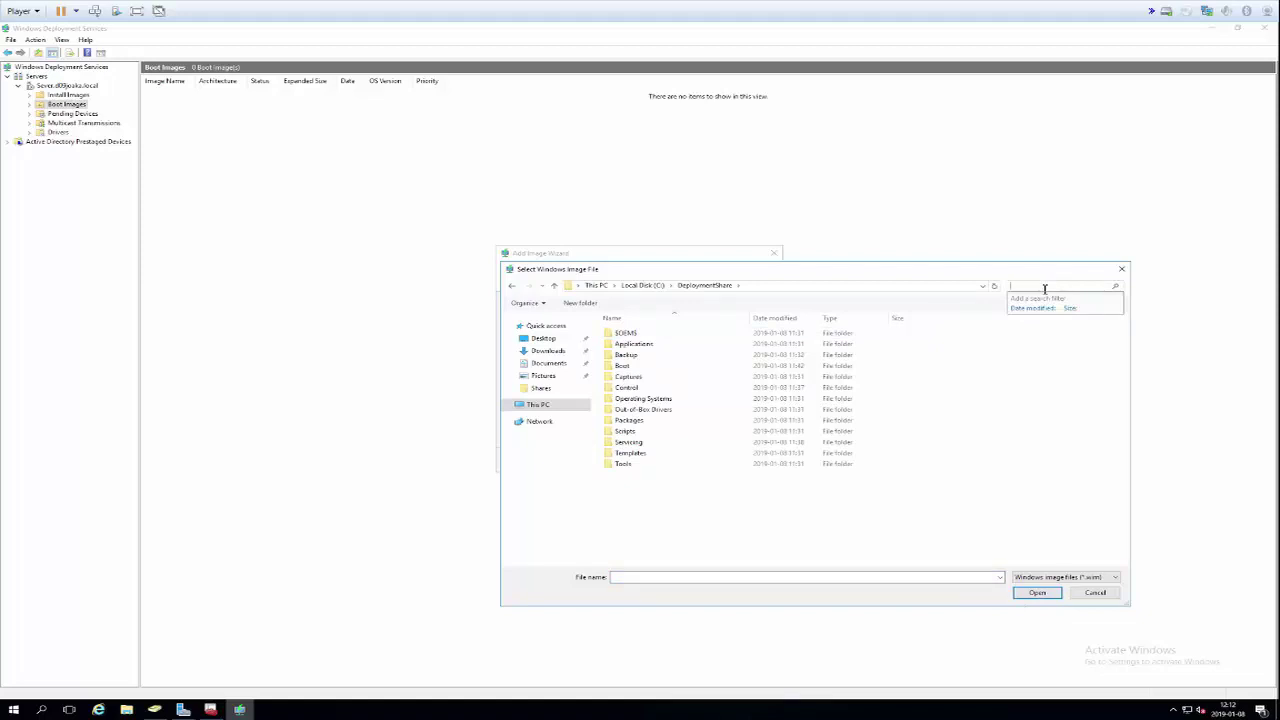
{"action": "type", "text": ".wim"}
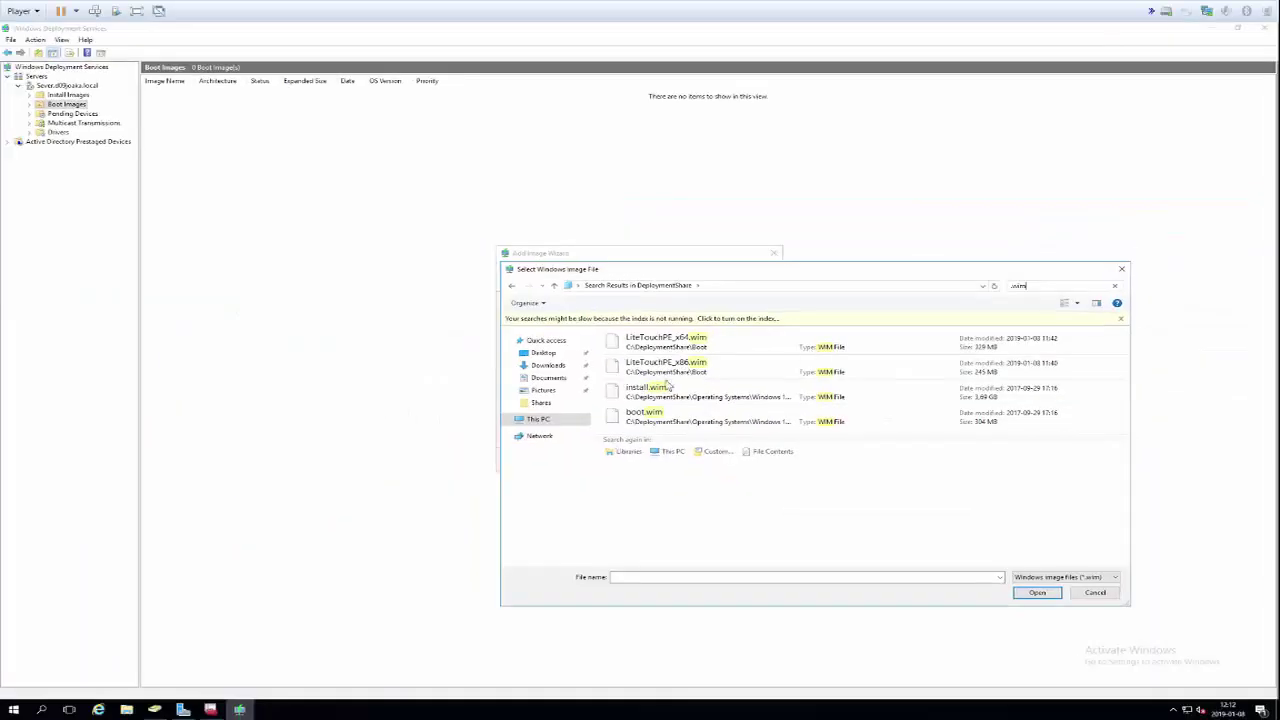
{"action": "double_click", "coordinate": [675, 366]}
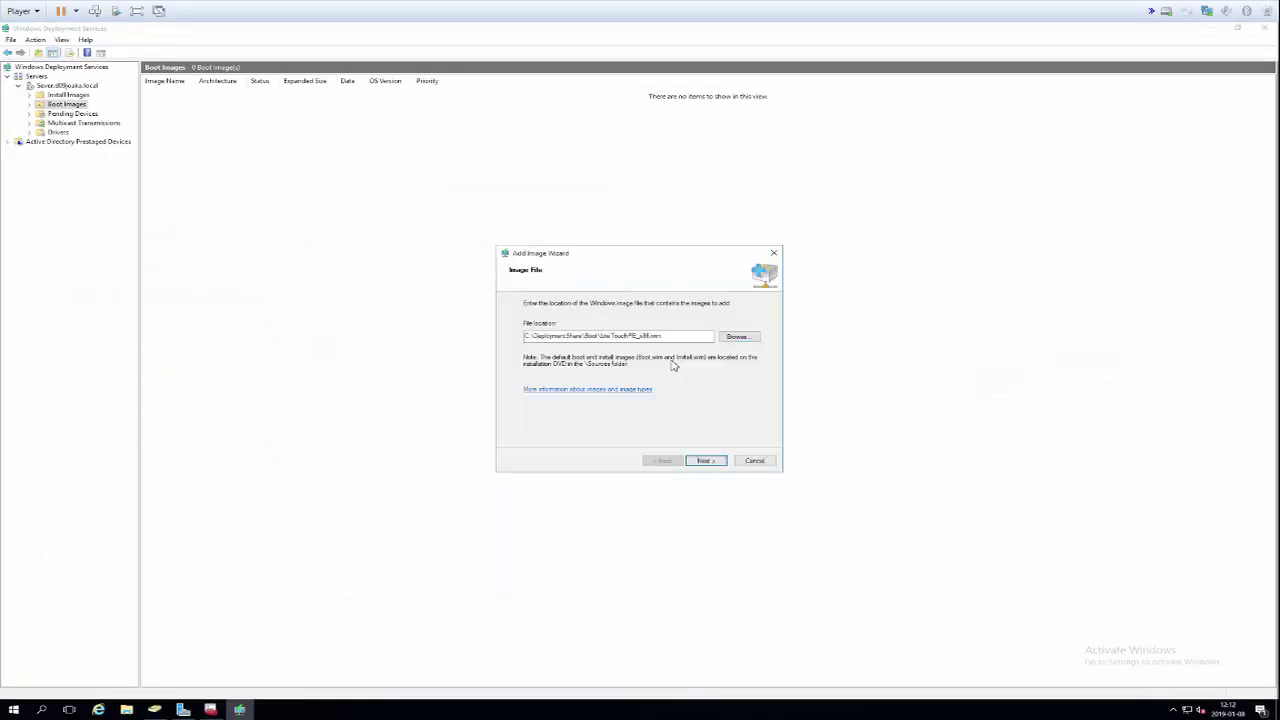
- Accept the default metadata and summary, and finish adding the Lite Touch x86 boot image
{"action": "left_click", "coordinate": [705, 461]}
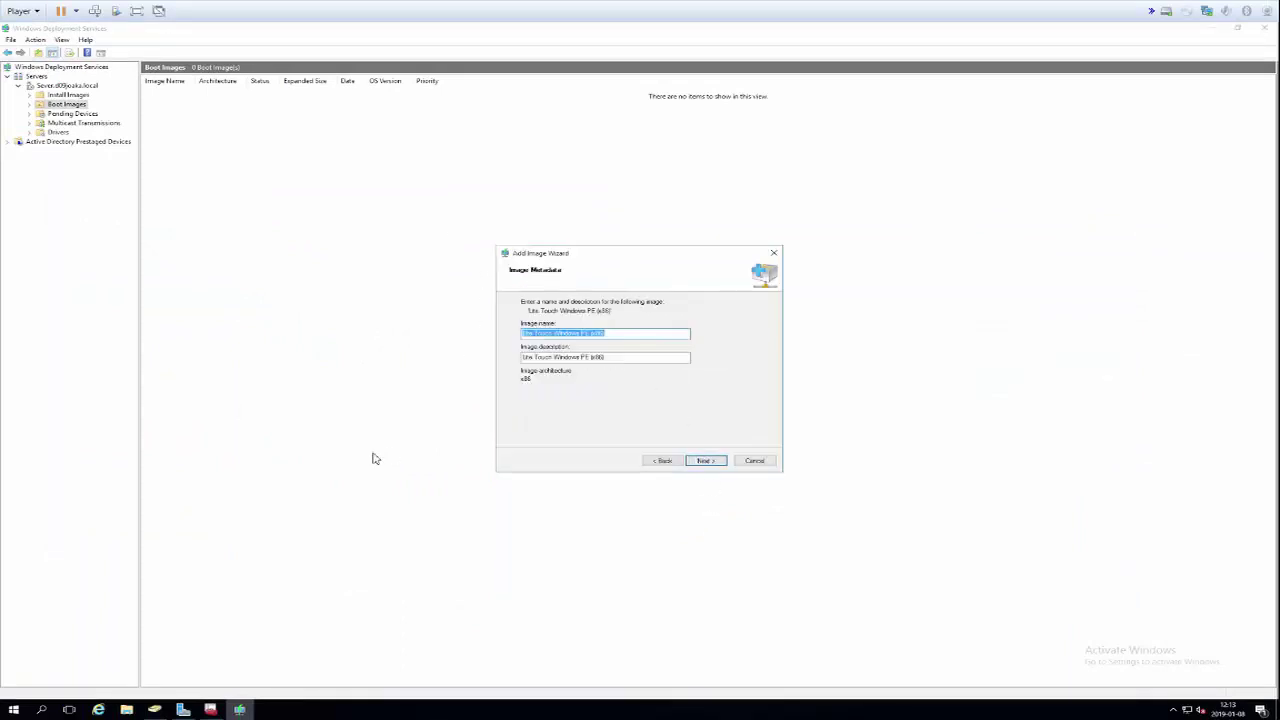
{"action": "left_click", "coordinate": [703, 462]}
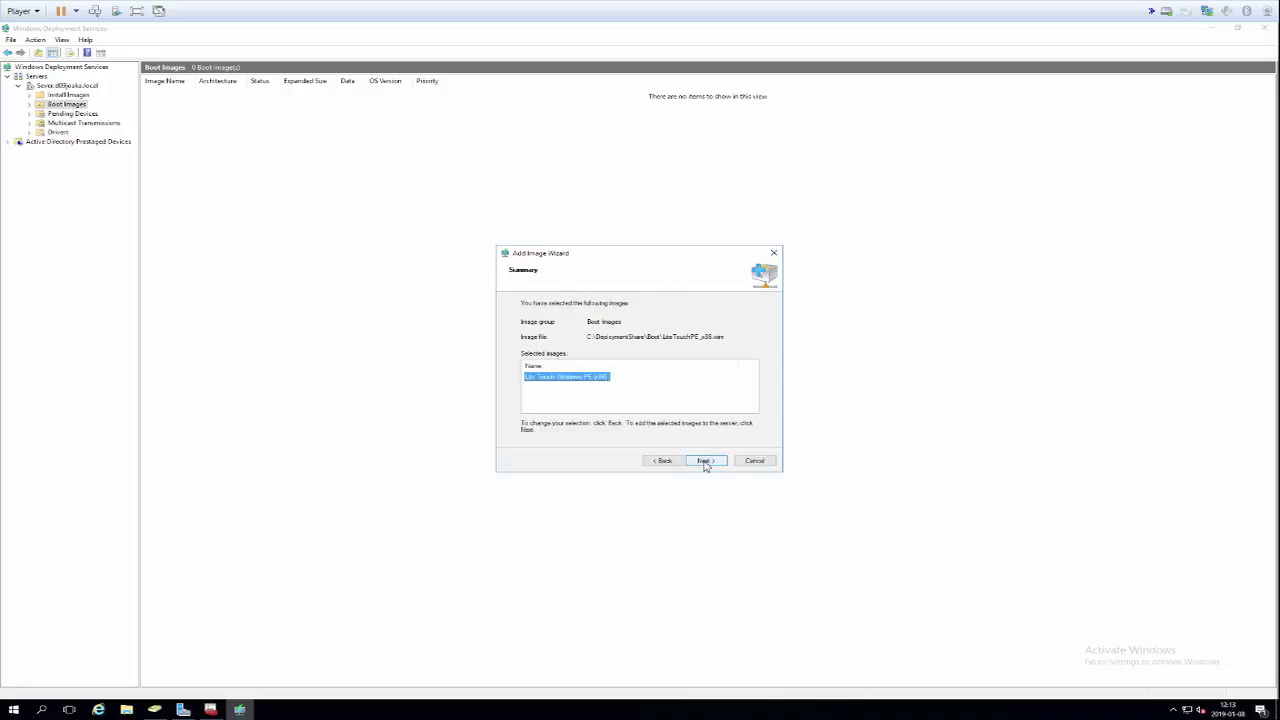
{"action": "left_click", "coordinate": [717, 463]}
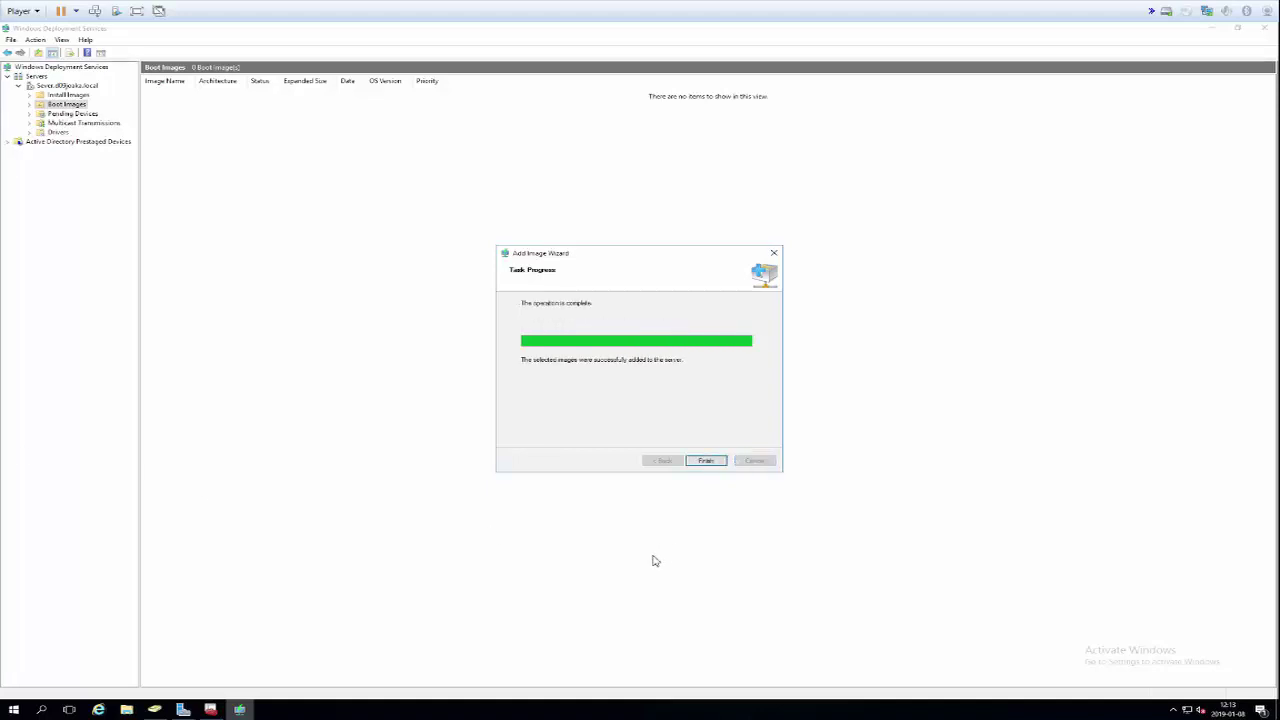
{"action": "left_click", "coordinate": [714, 464]}
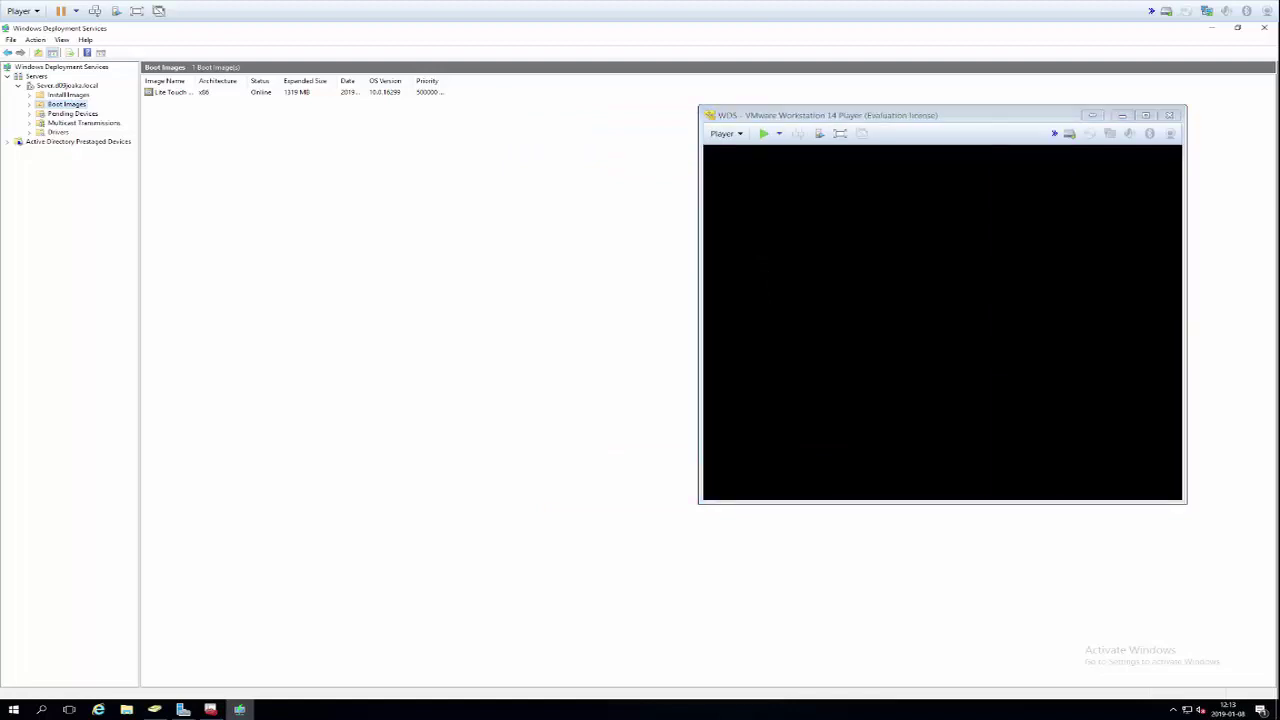
- Power on the client VM in VMware Player and give its console keyboard focus
{"action": "left_click", "coordinate": [929, 277]}
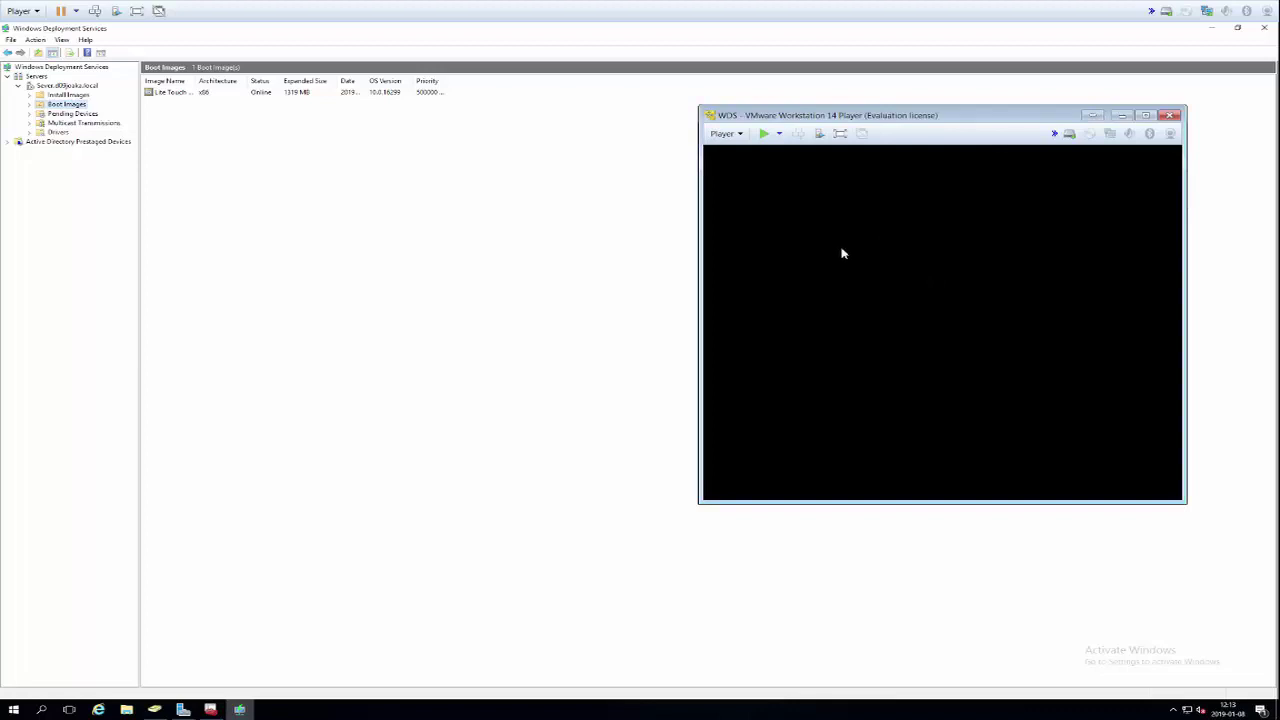
{"action": "left_click", "coordinate": [763, 133]}
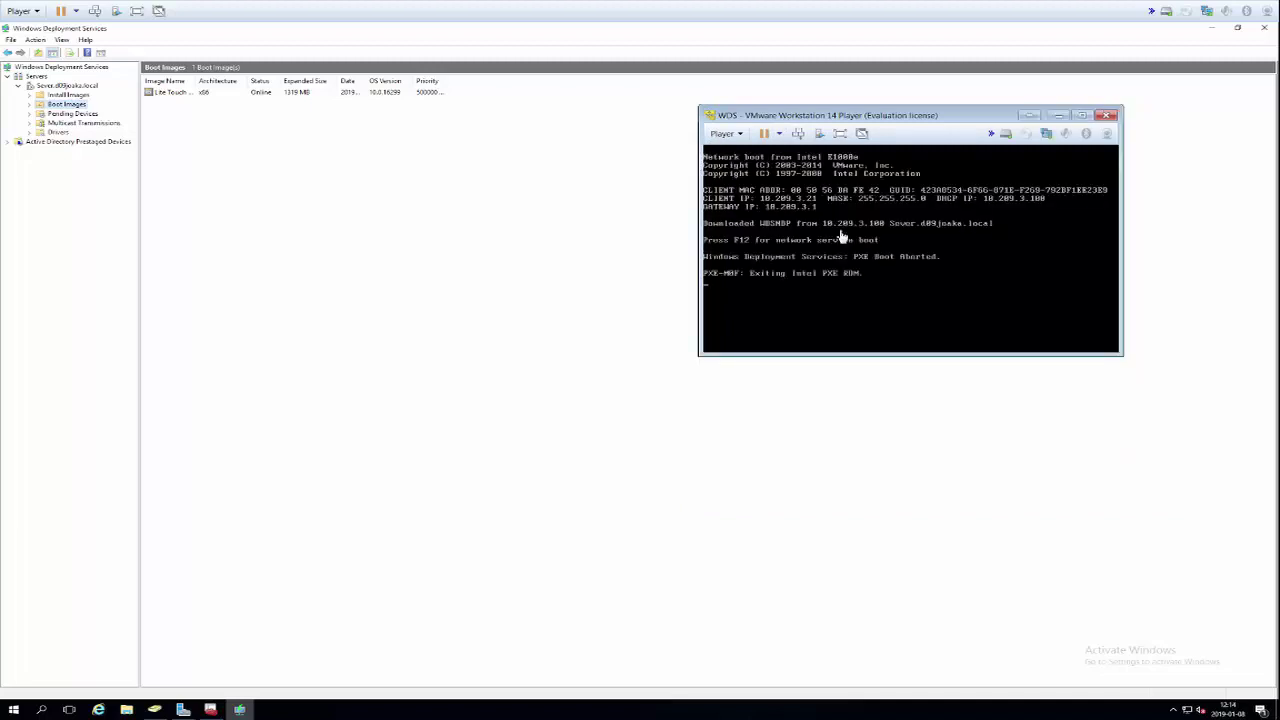
{"action": "left_click", "coordinate": [840, 236]}
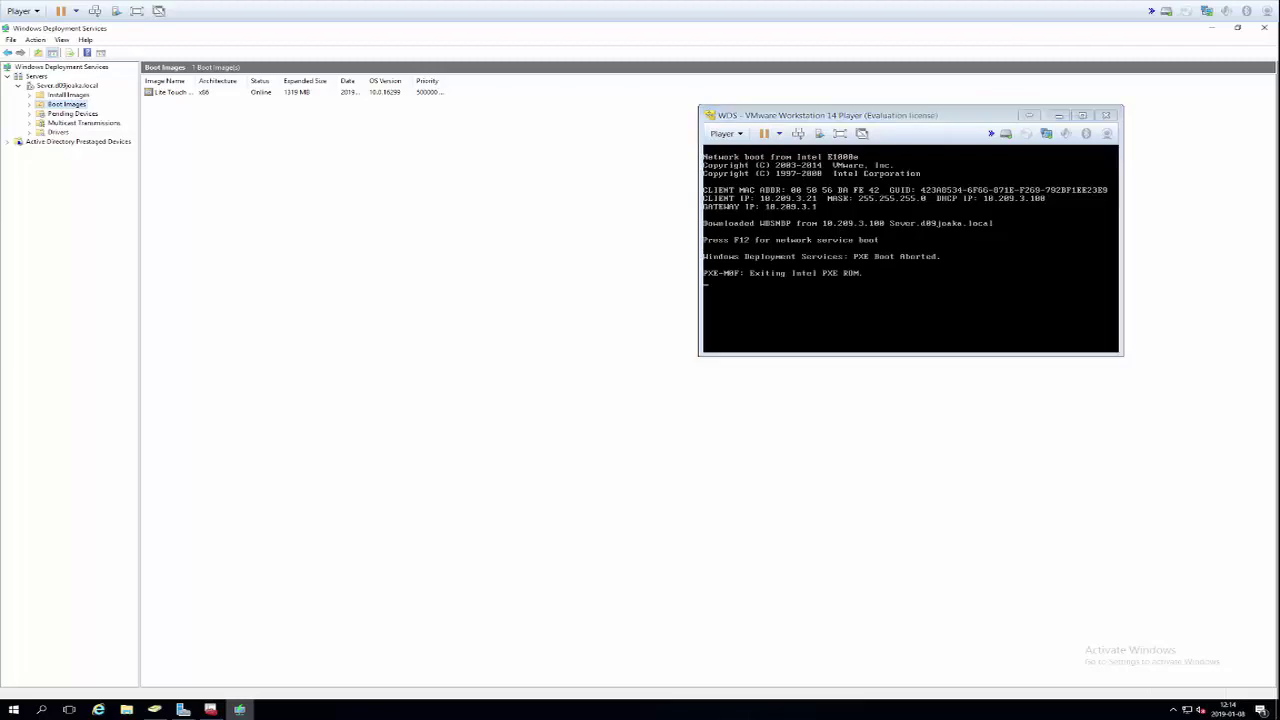
{"action": "left_click", "coordinate": [1013, 313]}
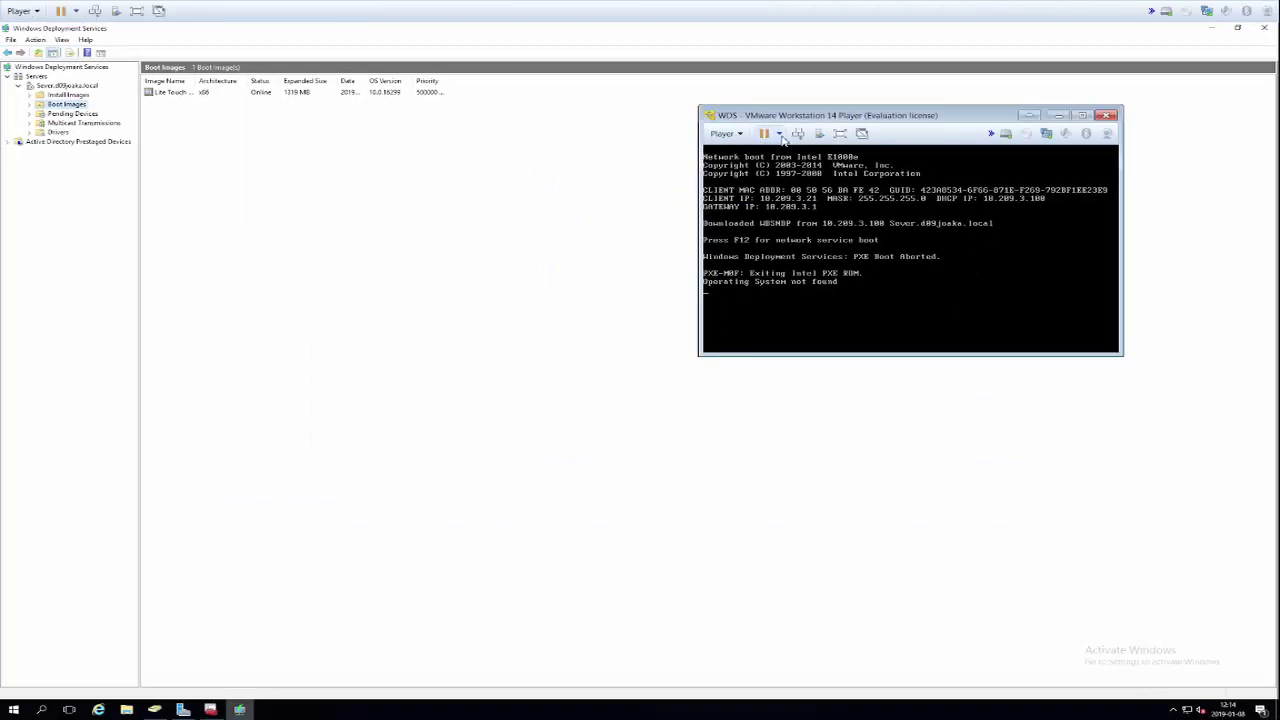
- Restart the guest VM so it PXE-boots LiteTouchPE into the Deployment Toolkit Welcome screen
{"action": "left_click", "coordinate": [779, 134]}
{"action": "left_click", "coordinate": [767, 194]}
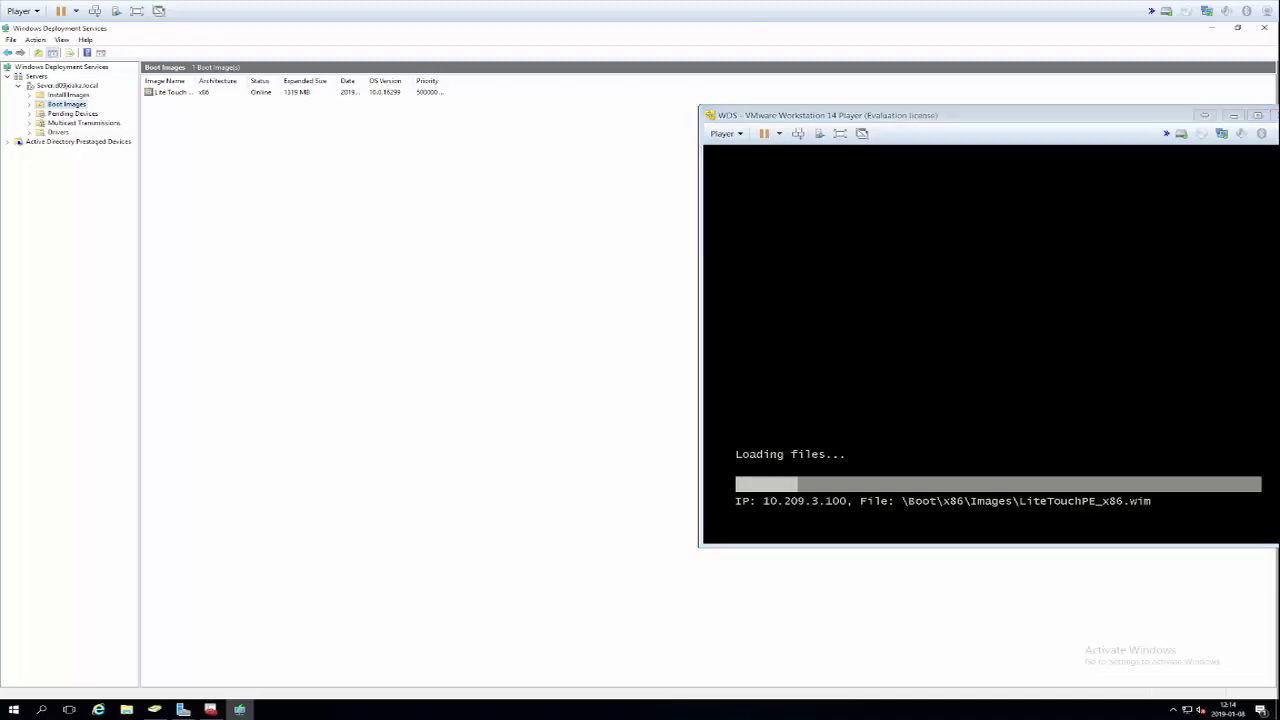
{"action": "left_click_drag", "start_coordinate": [872, 114], "coordinate": [490, 104]}
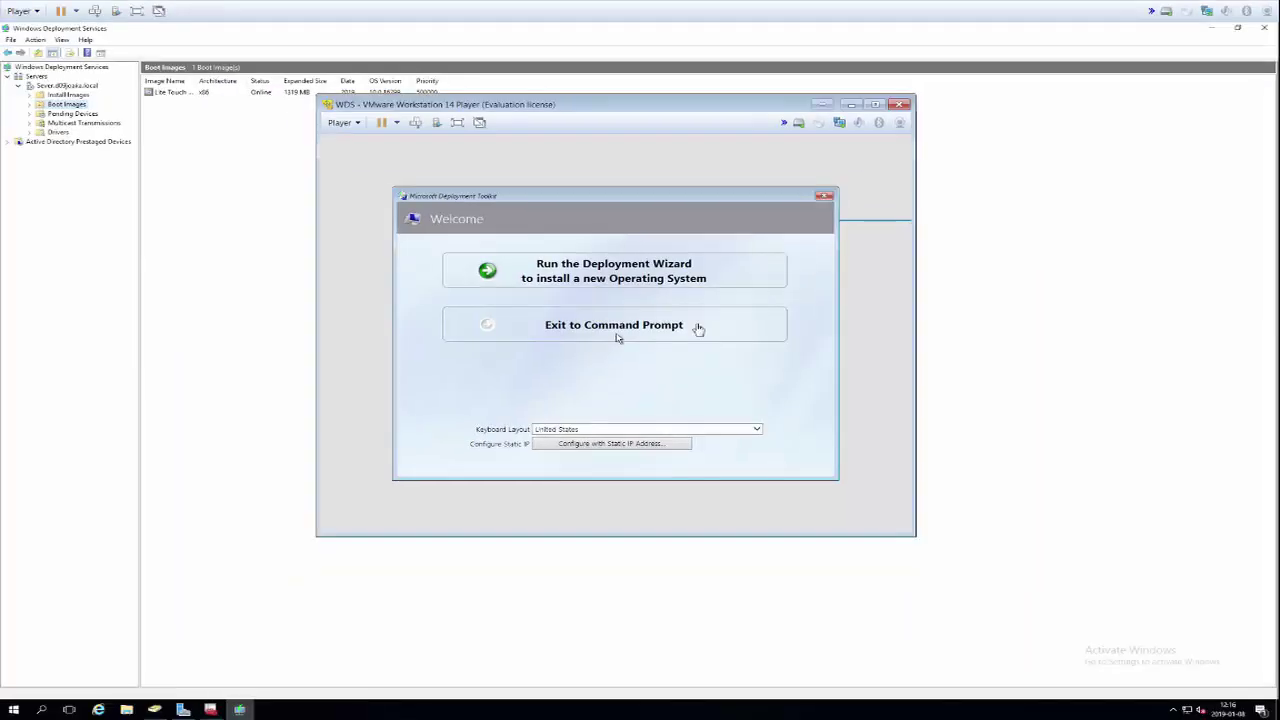
- Choose the Swedish keyboard layout and run the Deployment Wizard to install a new OS
{"action": "left_click", "coordinate": [757, 431]}
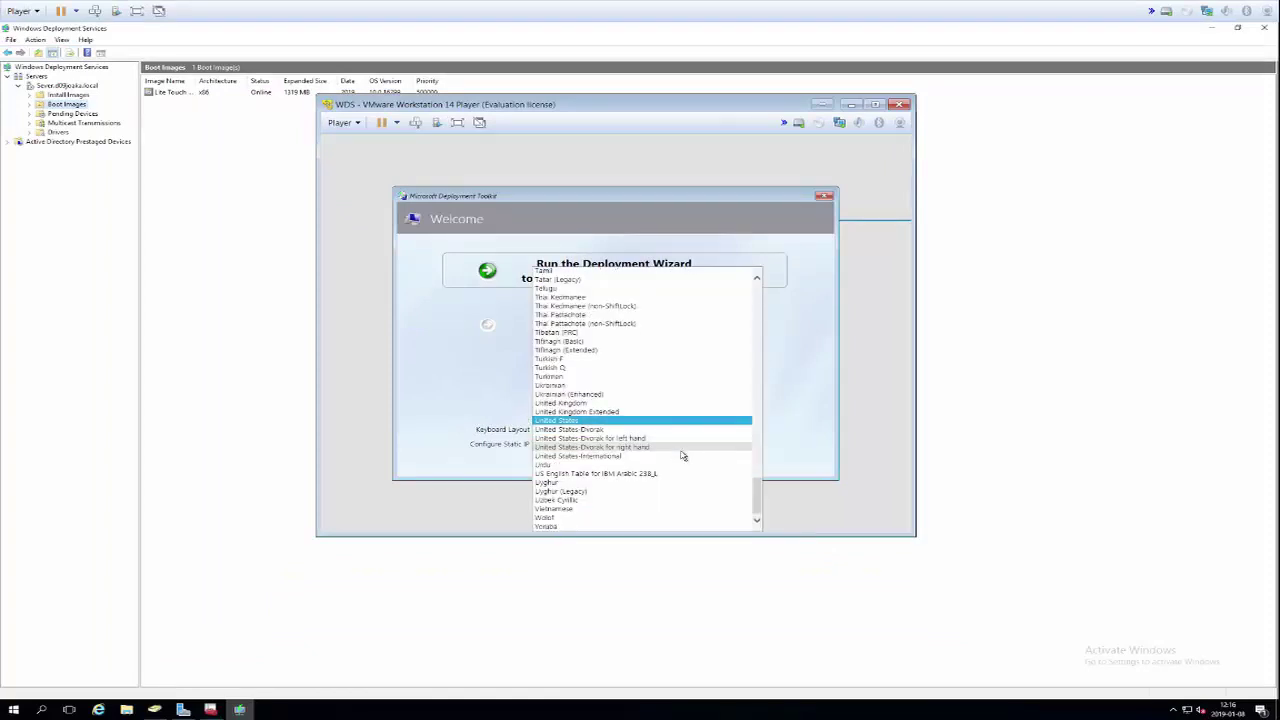
{"action": "scroll", "coordinate": [681, 456], "scroll_direction": "up", "scroll_amount": 10}
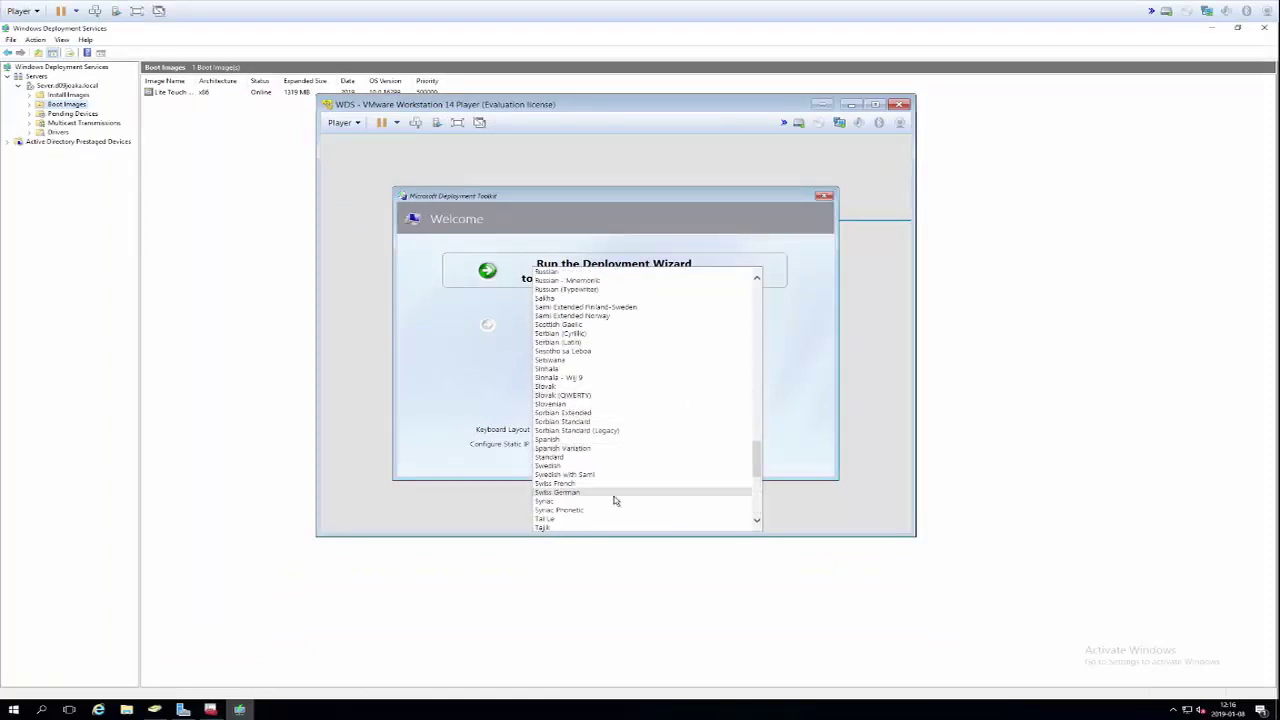
{"action": "left_click", "coordinate": [607, 467]}
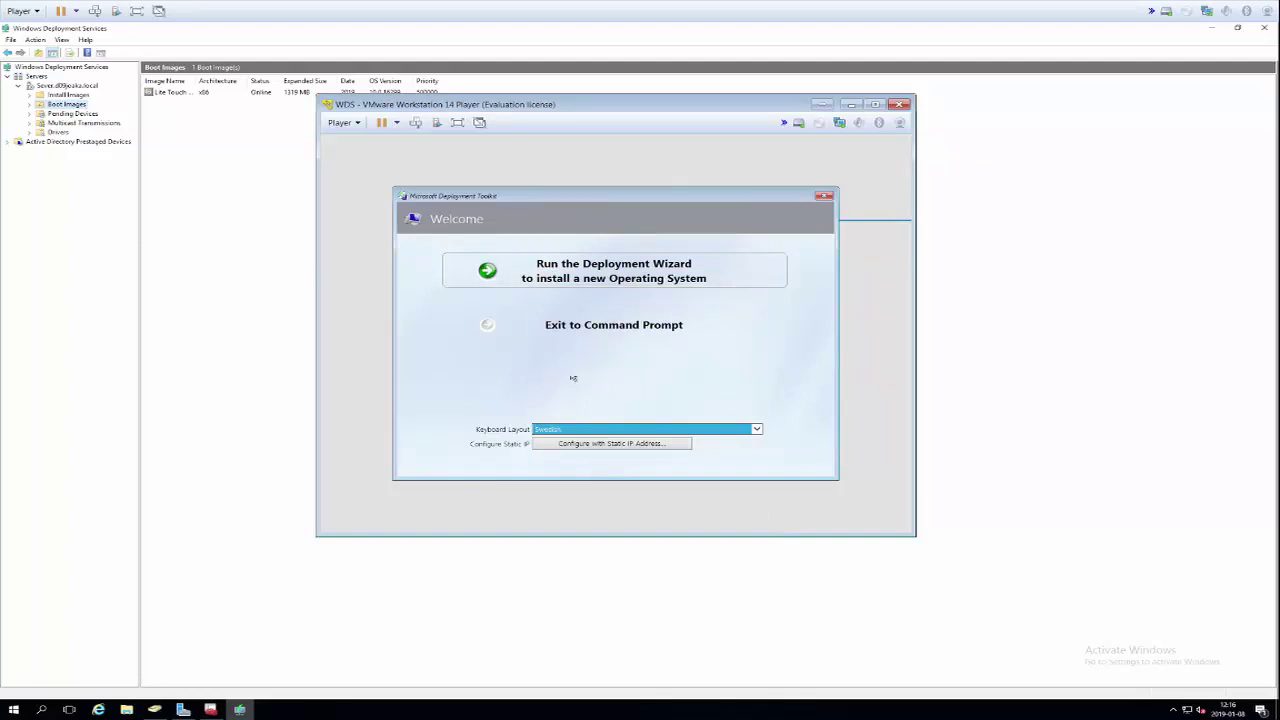
{"action": "left_click", "coordinate": [576, 264]}
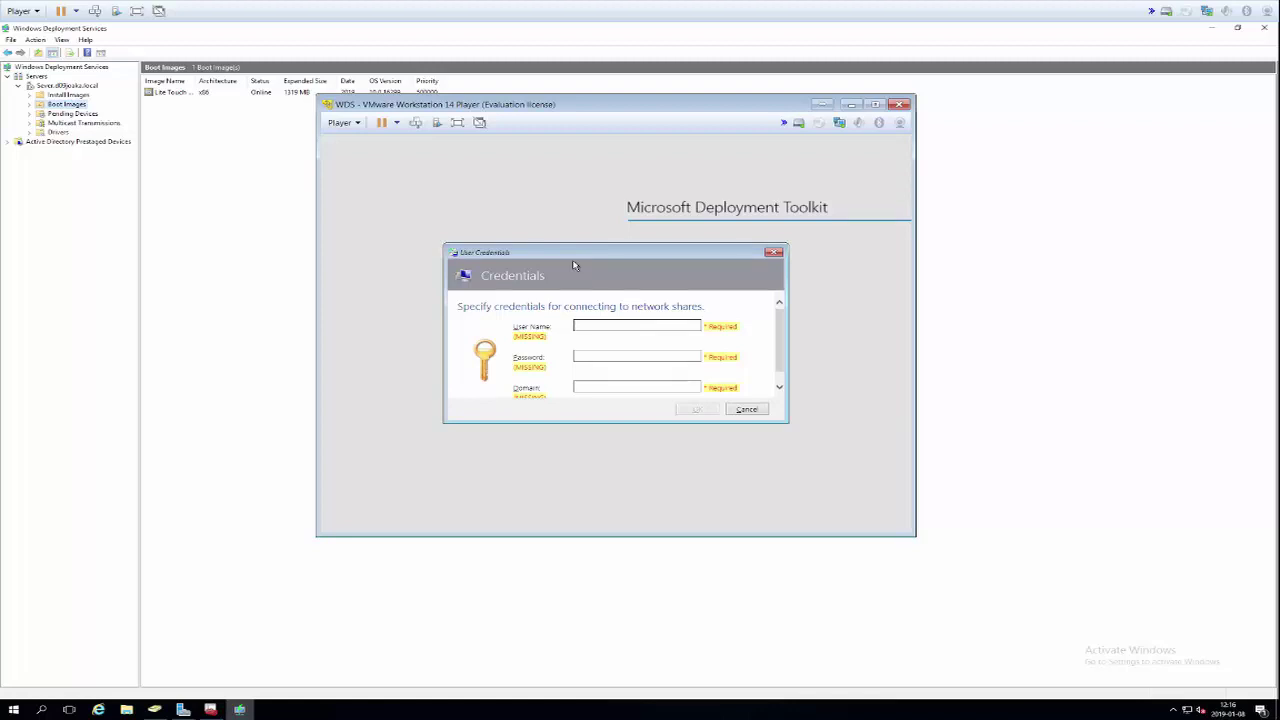
- Enter user name administrator, the account password and domain d09jpaka.local, then confirm
{"action": "scroll", "coordinate": [627, 333], "scroll_direction": "down", "scroll_amount": 1}
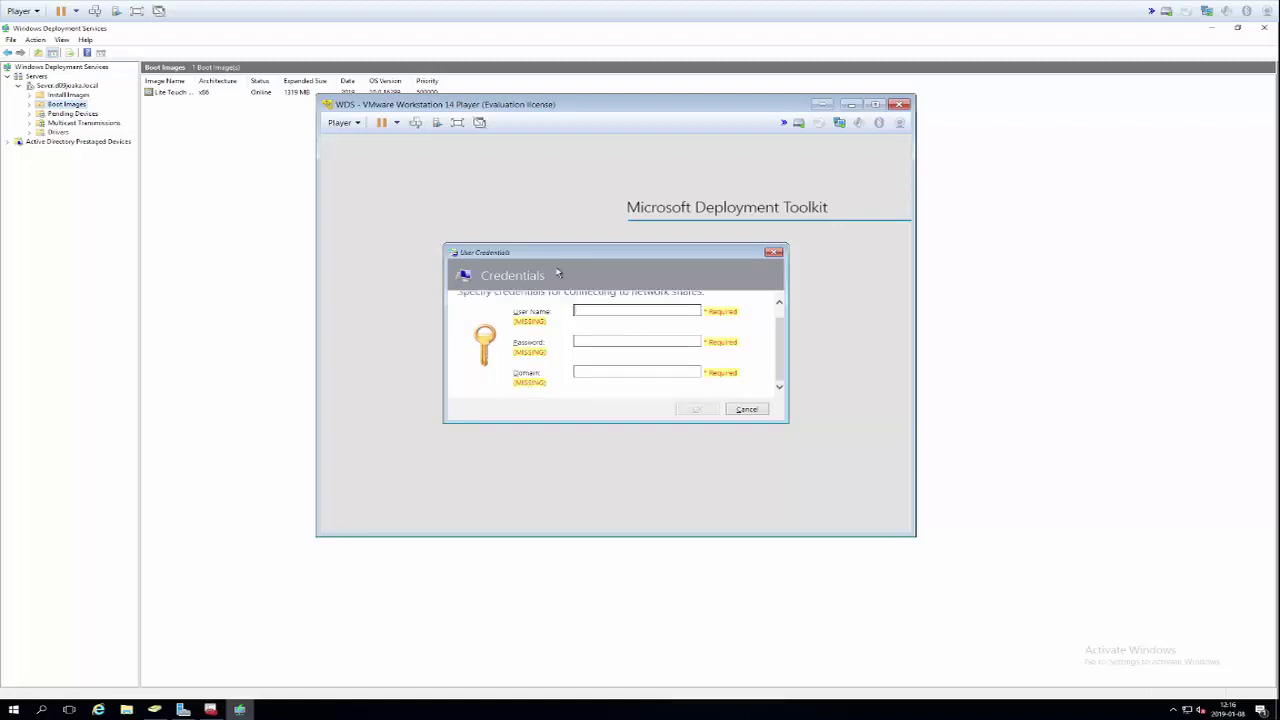
{"action": "scroll", "coordinate": [603, 325], "scroll_direction": "up", "scroll_amount": 1}
{"action": "type", "text": "ad"}
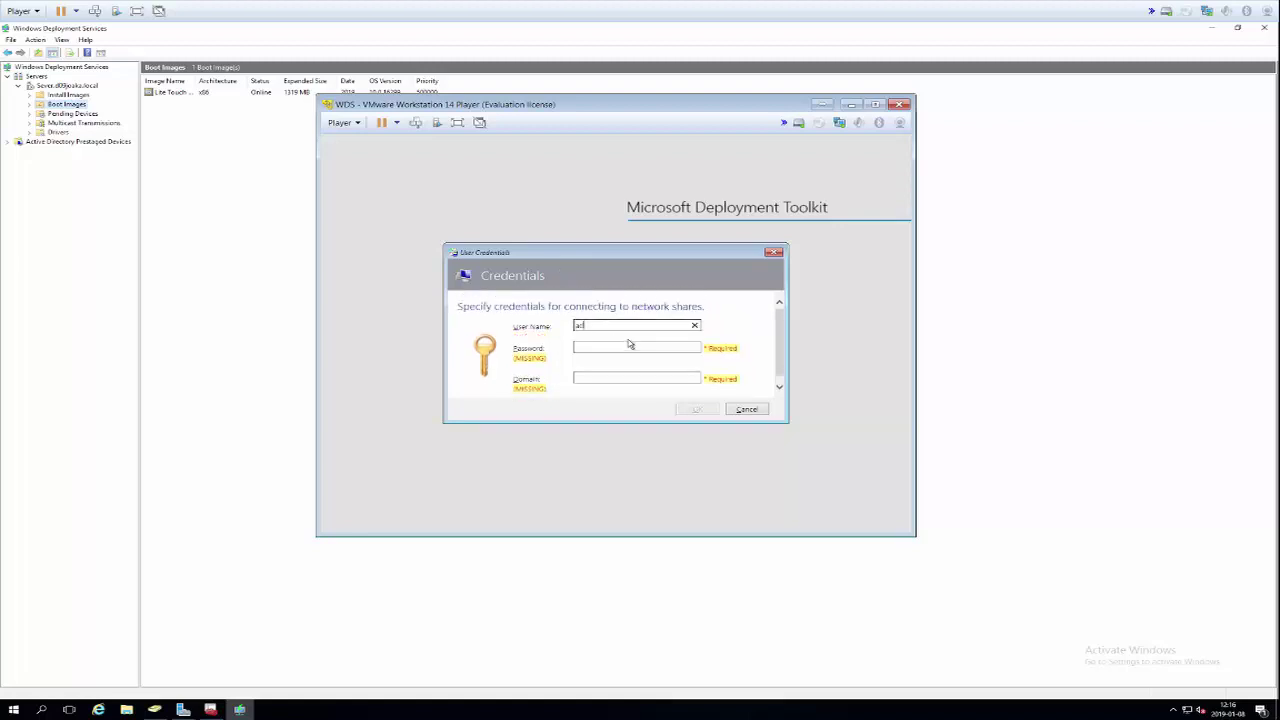
{"action": "type", "text": "ministration"}
{"action": "key", "text": "BackSpace"}
{"action": "key", "text": "BackSpace"}
{"action": "key", "text": "BackSpace"}
{"action": "key", "text": "BackSpace"}
{"action": "type", "text": "tor"}
{"action": "key", "text": "Tab"}
{"action": "type", "text": "*******"}
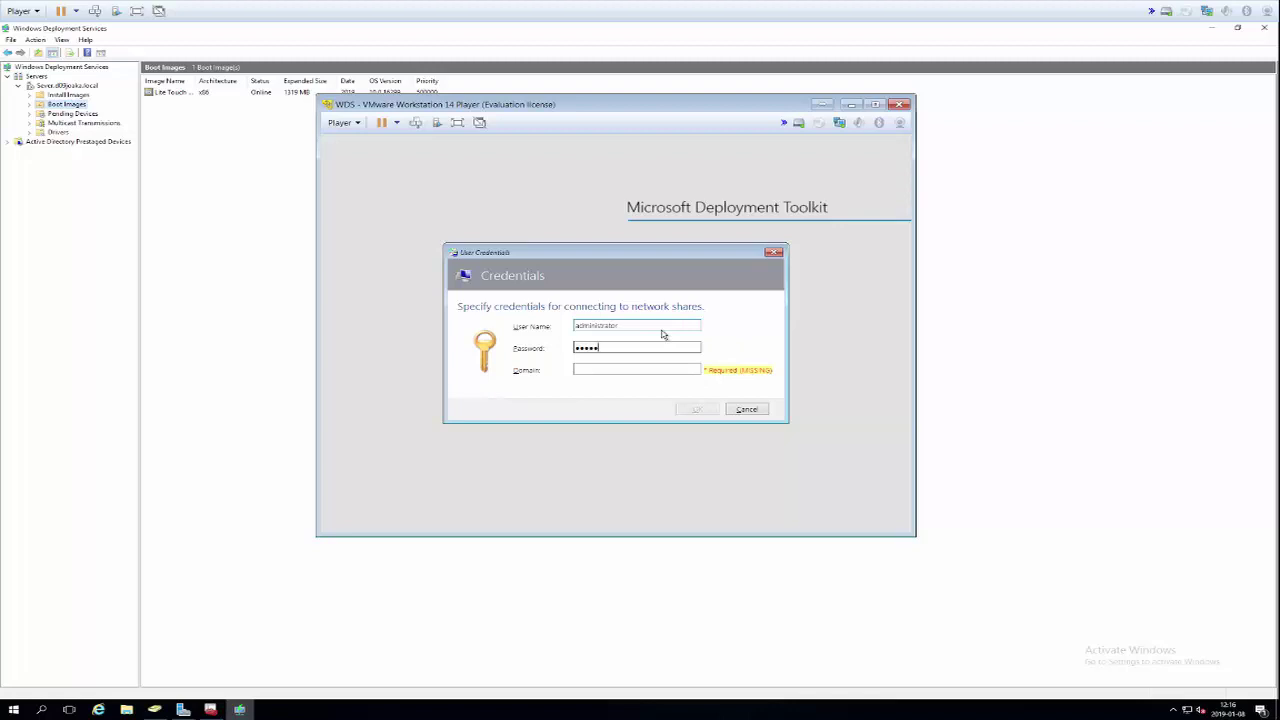
{"action": "key", "text": "Tab"}
{"action": "type", "text": "d09jpaka"}
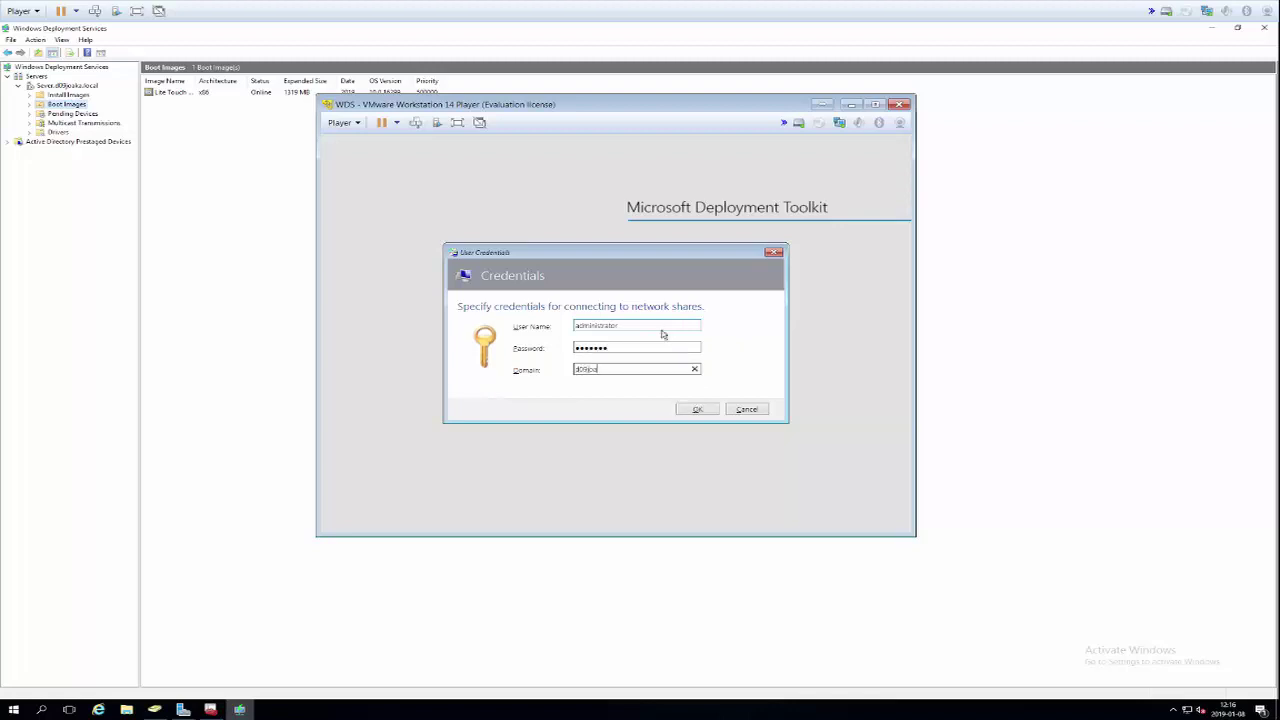
{"action": "type", "text": ".local"}
{"action": "left_click", "coordinate": [697, 409]}
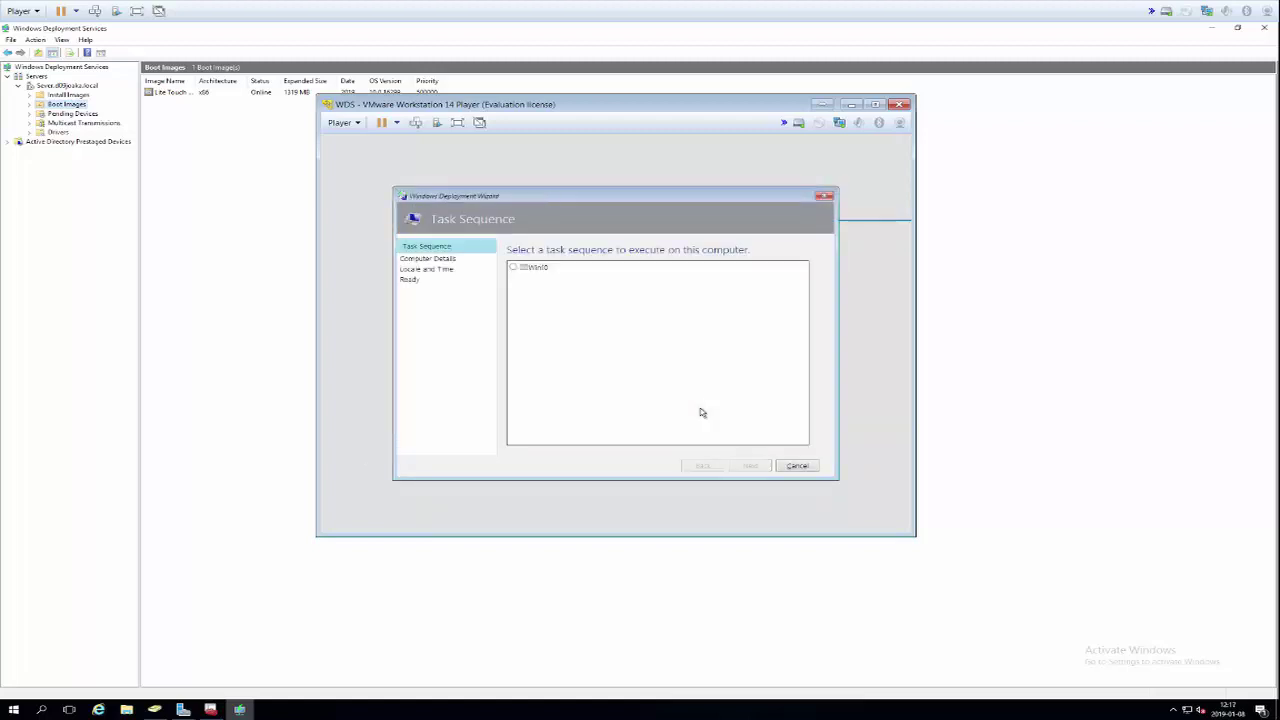
- Select the Win10 task sequence and enter the computer name 'WDS CLIENT'
{"action": "left_click", "coordinate": [535, 270]}
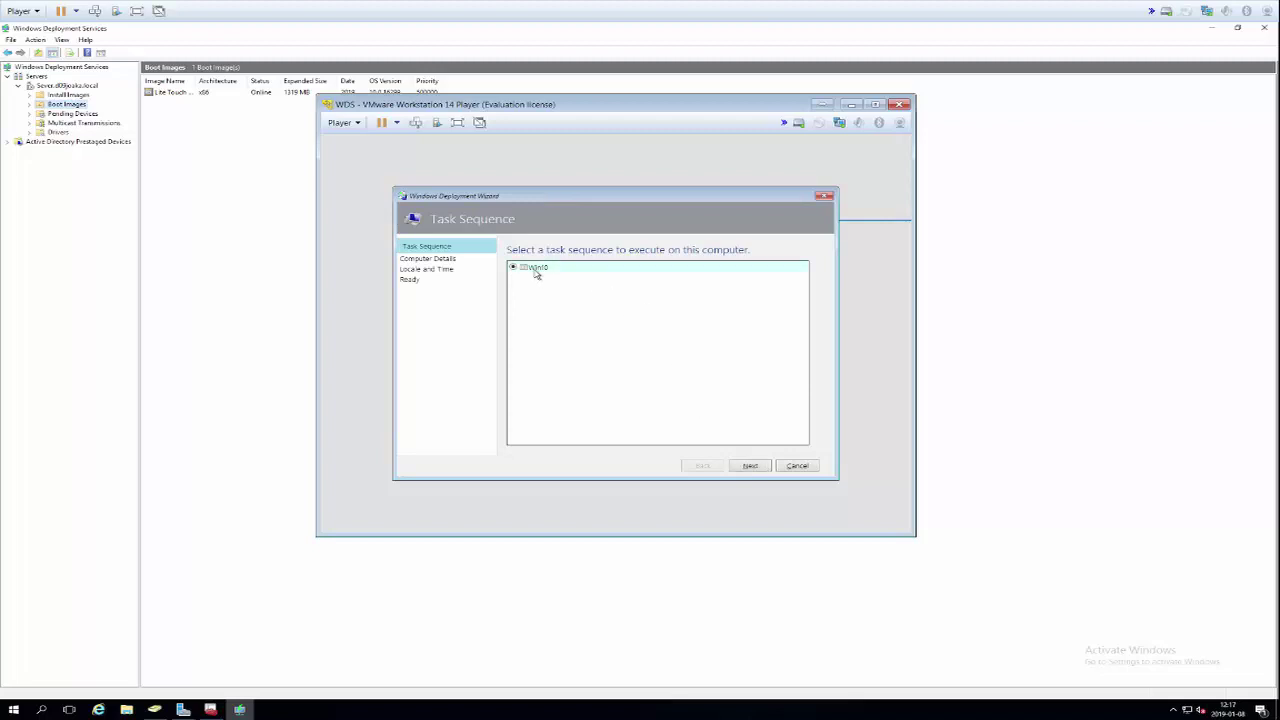
{"action": "left_click", "coordinate": [750, 466]}
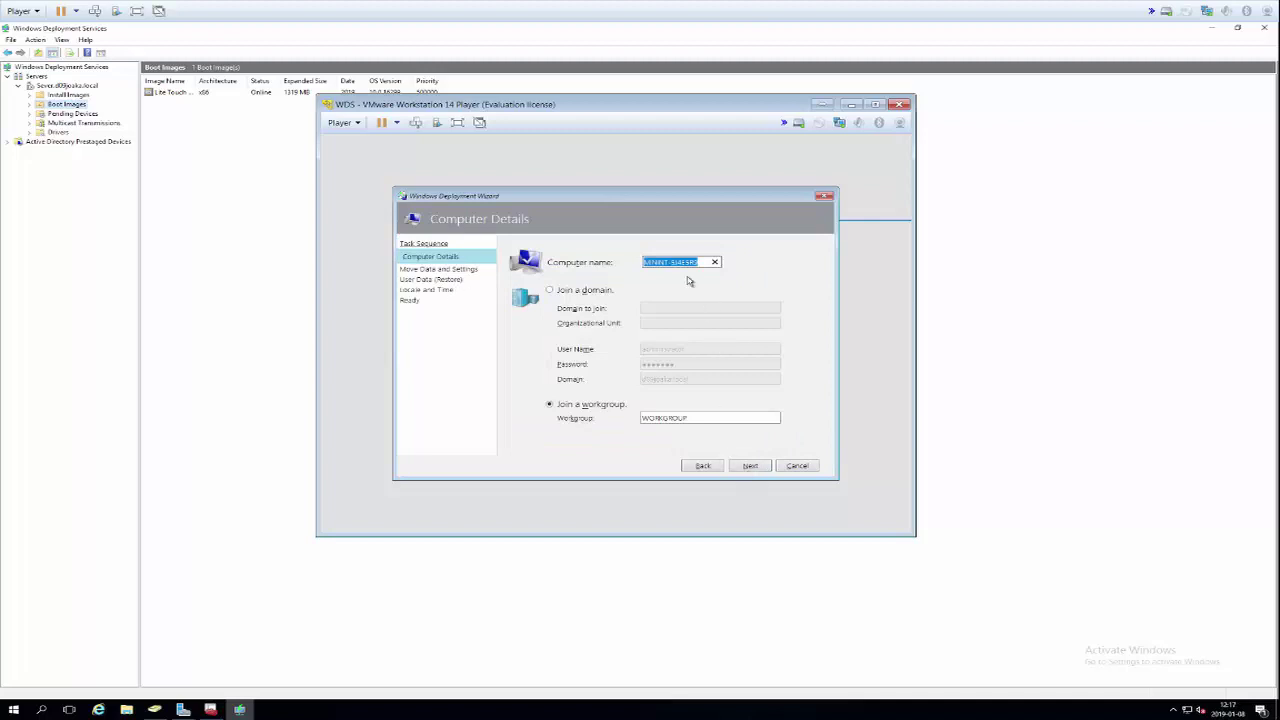
{"action": "type", "text": "c"}
{"action": "key", "text": "BackSpace"}
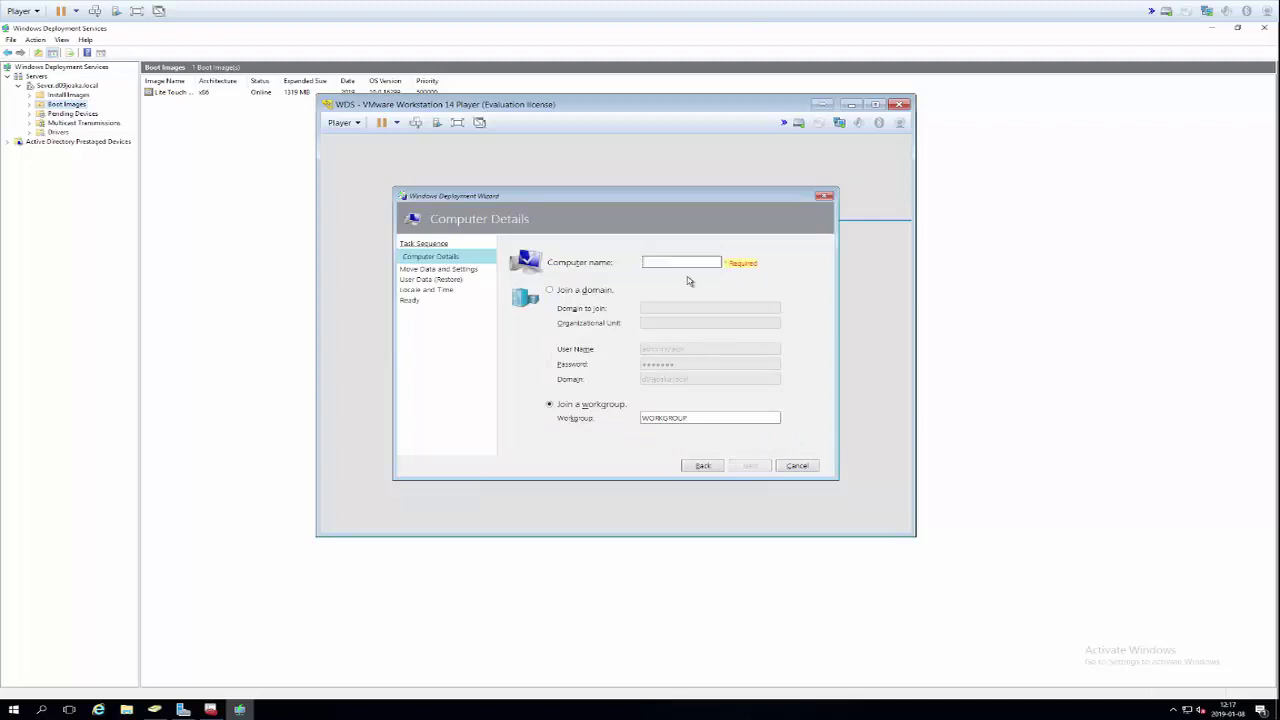
{"action": "type", "text": "WDS CLIENT"}
- Join the domain d09joaka.local and correct the computer name to WDS_CLIENT
{"action": "left_click", "coordinate": [592, 292]}
{"action": "left_click", "coordinate": [676, 307]}
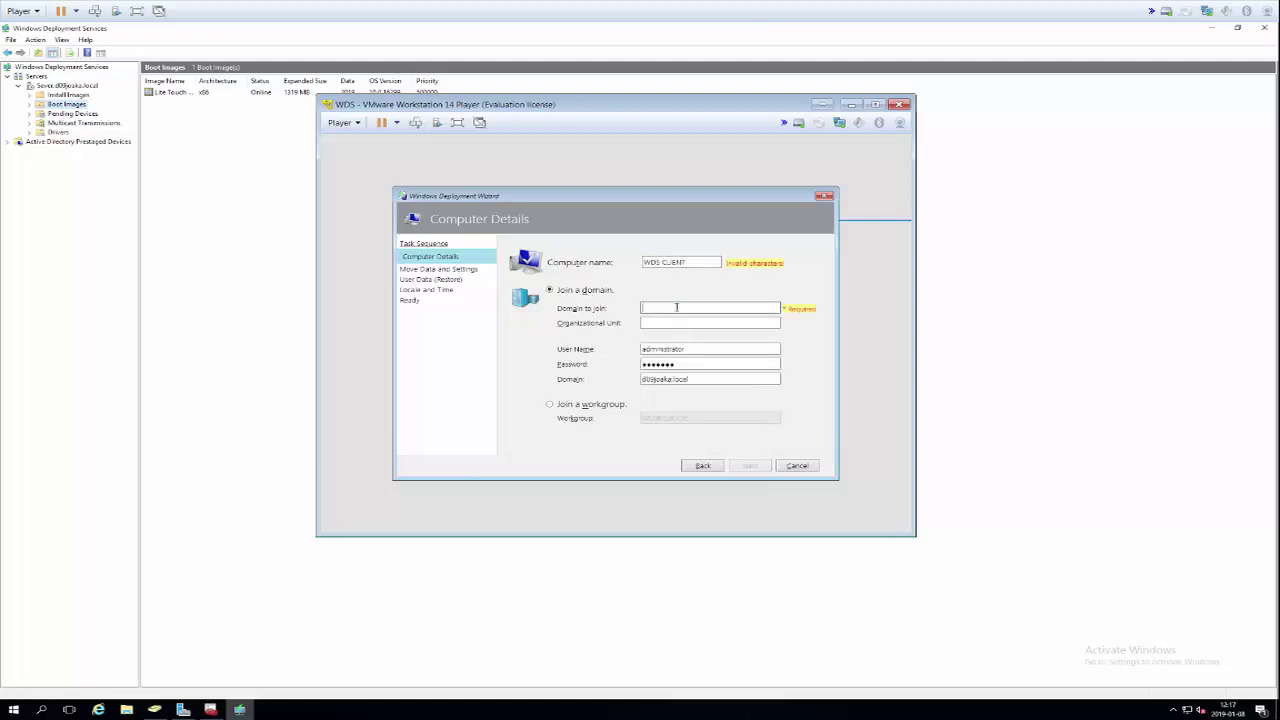
{"action": "type", "text": "d09joaka.local"}
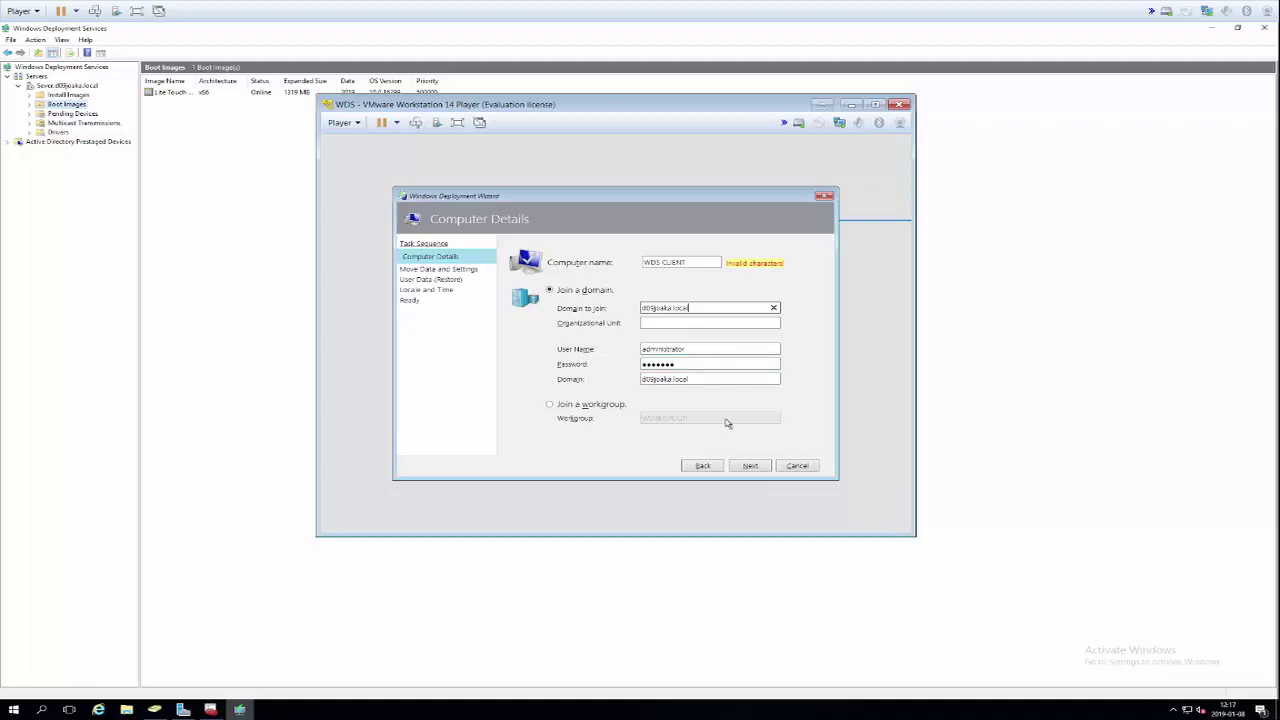
{"action": "left_click", "coordinate": [658, 327]}
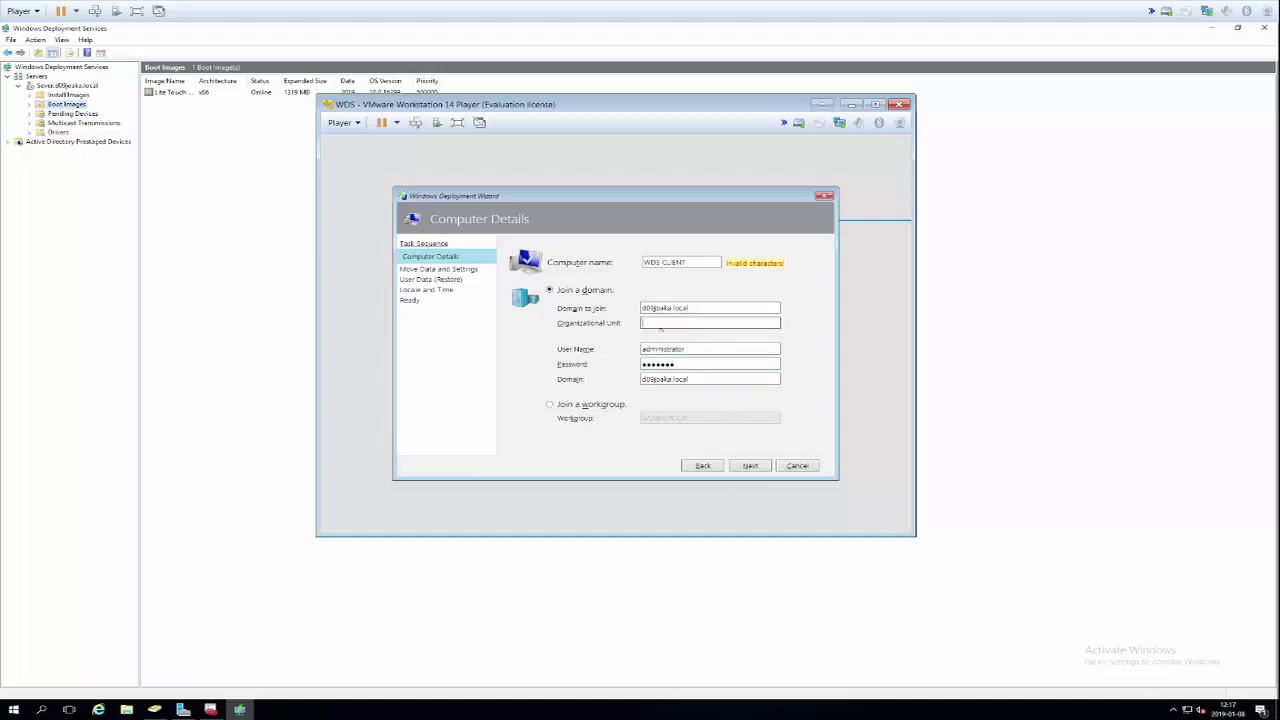
{"action": "left_click", "coordinate": [662, 262]}
{"action": "key", "text": "BackSpace"}
{"action": "type", "text": "_"}
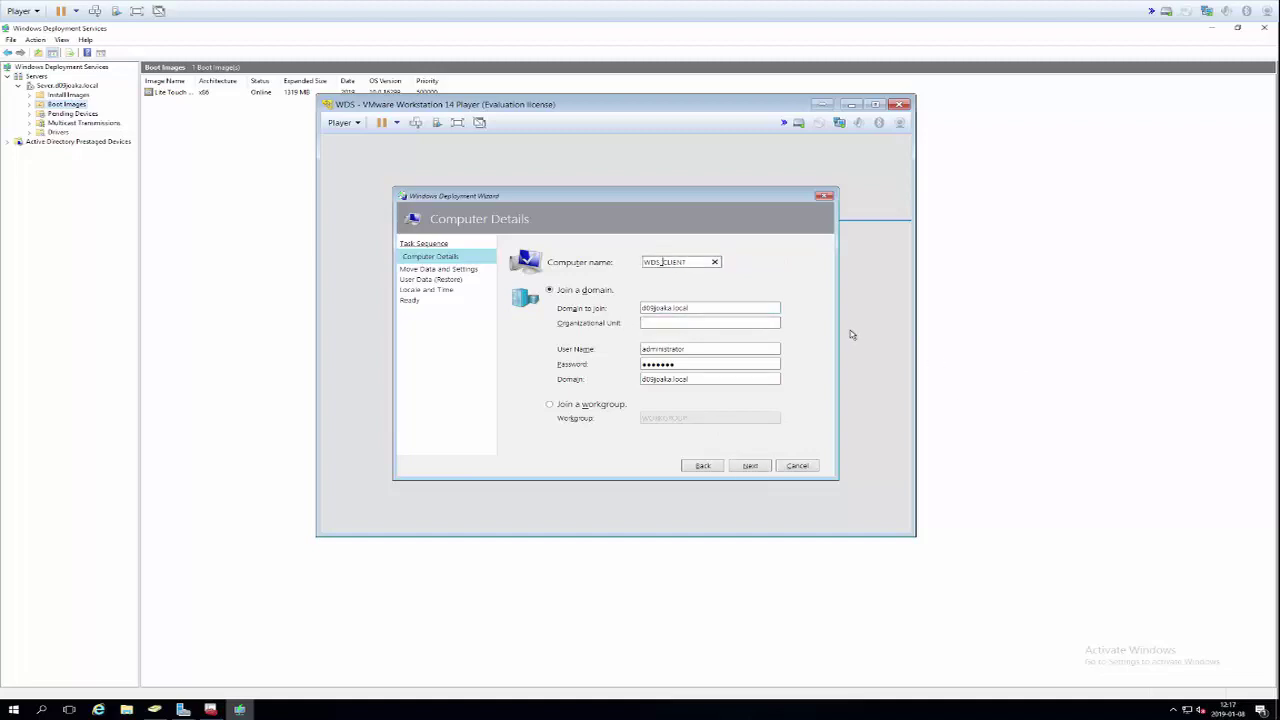
{"action": "left_click", "coordinate": [762, 467]}
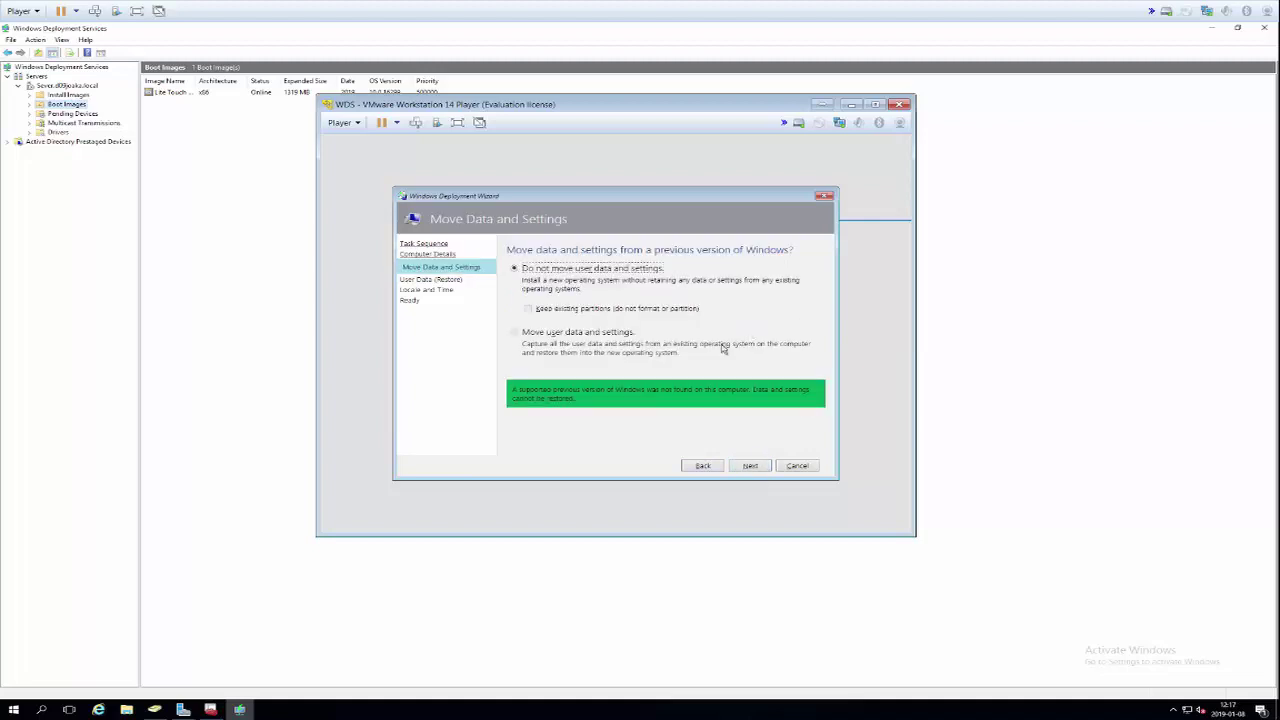
- Skip Move Data and Settings and User Data (Restore), keeping the defaults
{"action": "left_click", "coordinate": [761, 466]}
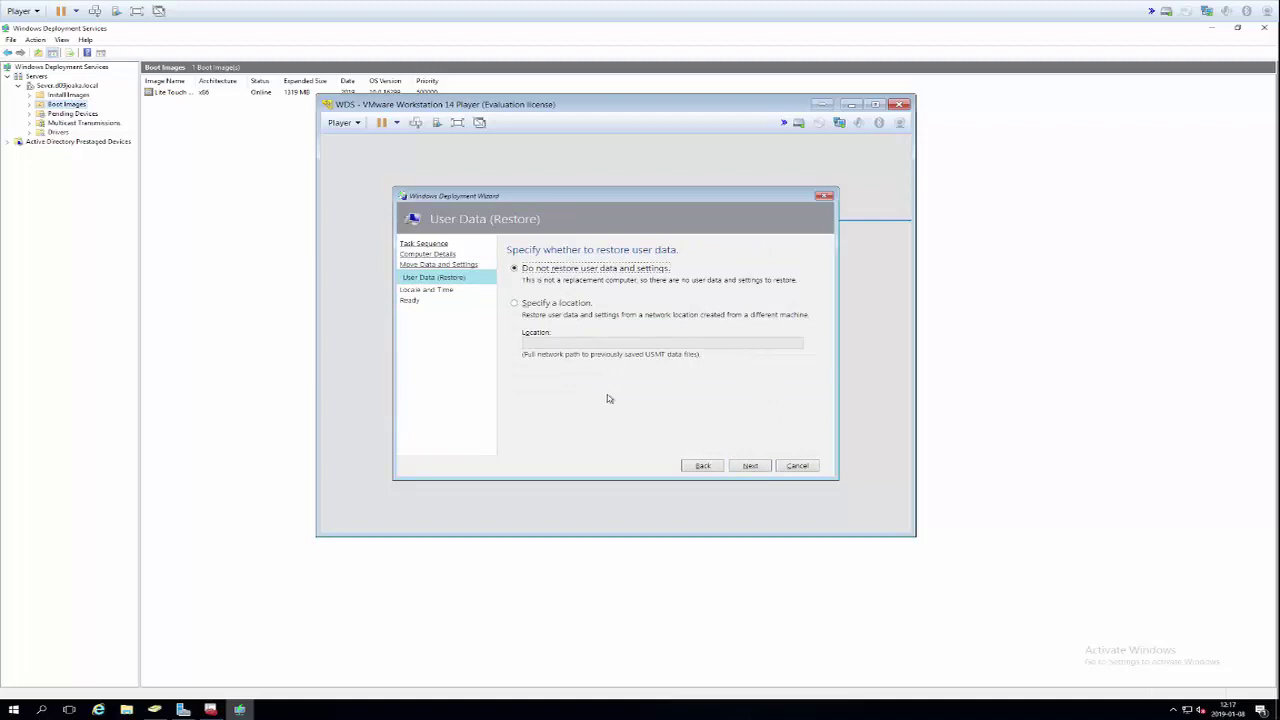
{"action": "left_click", "coordinate": [752, 470]}
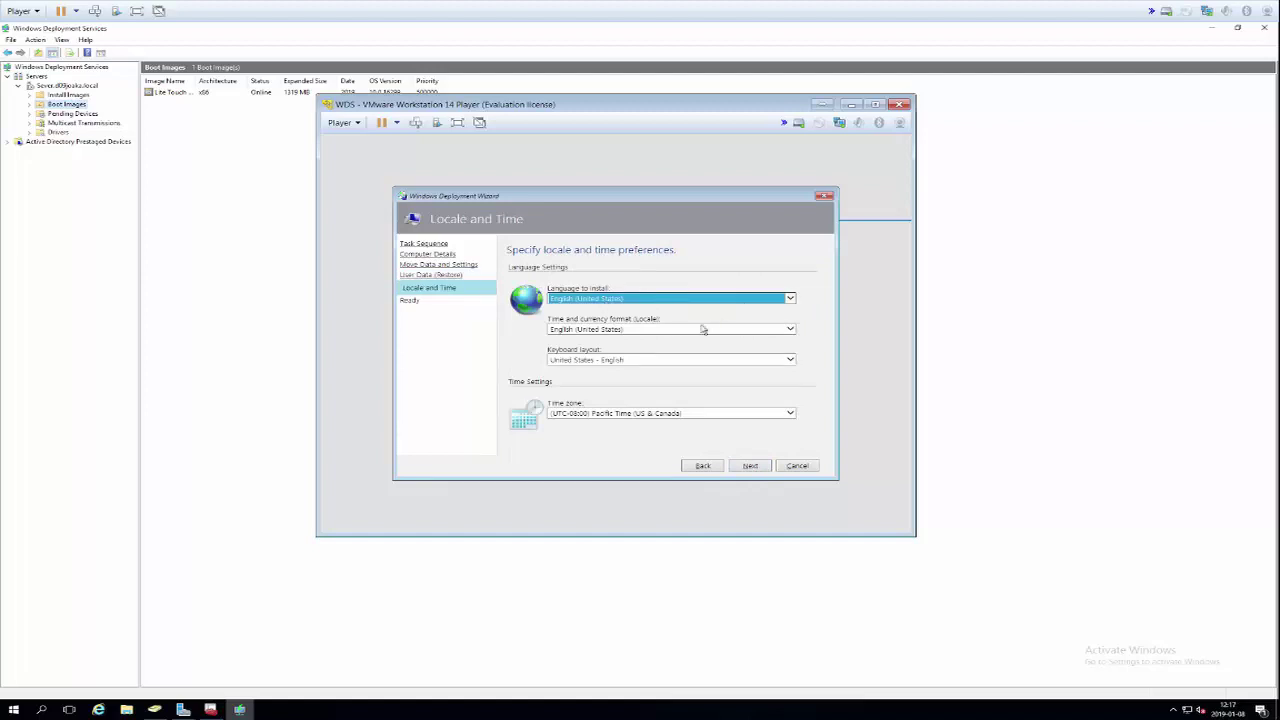
- Choose Swedish (Sweden) format and (UTC+01:00) Amsterdam, Berlin time zone, advancing to the Ready page
{"action": "left_click", "coordinate": [596, 332]}
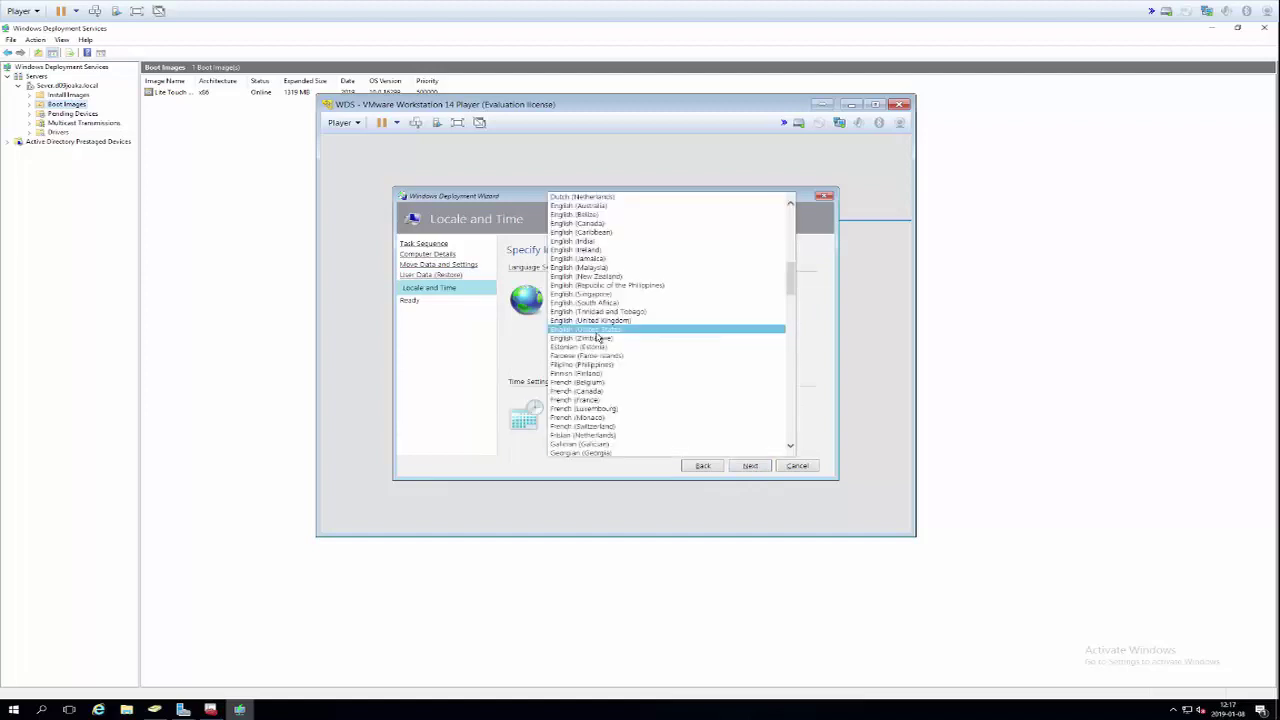
{"action": "scroll", "coordinate": [611, 413], "scroll_direction": "down", "scroll_amount": 15}
{"action": "scroll", "coordinate": [611, 413], "scroll_direction": "down", "scroll_amount": 15}
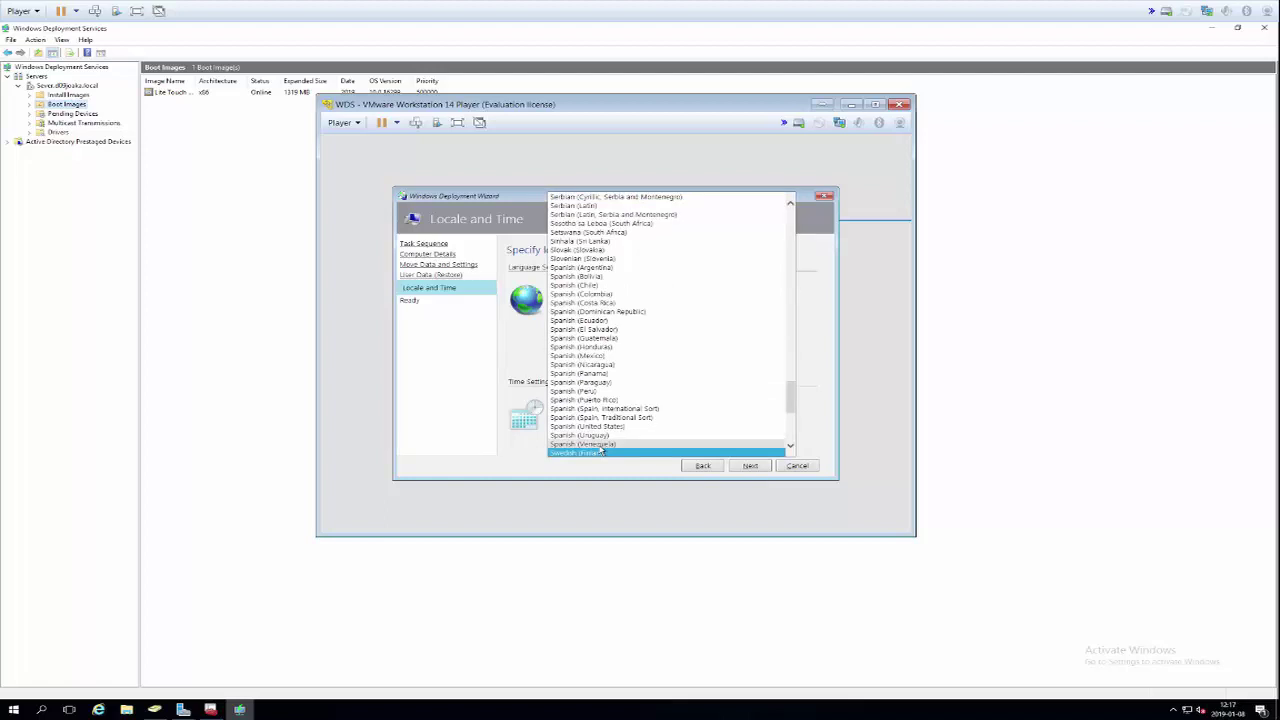
{"action": "left_click", "coordinate": [746, 453]}
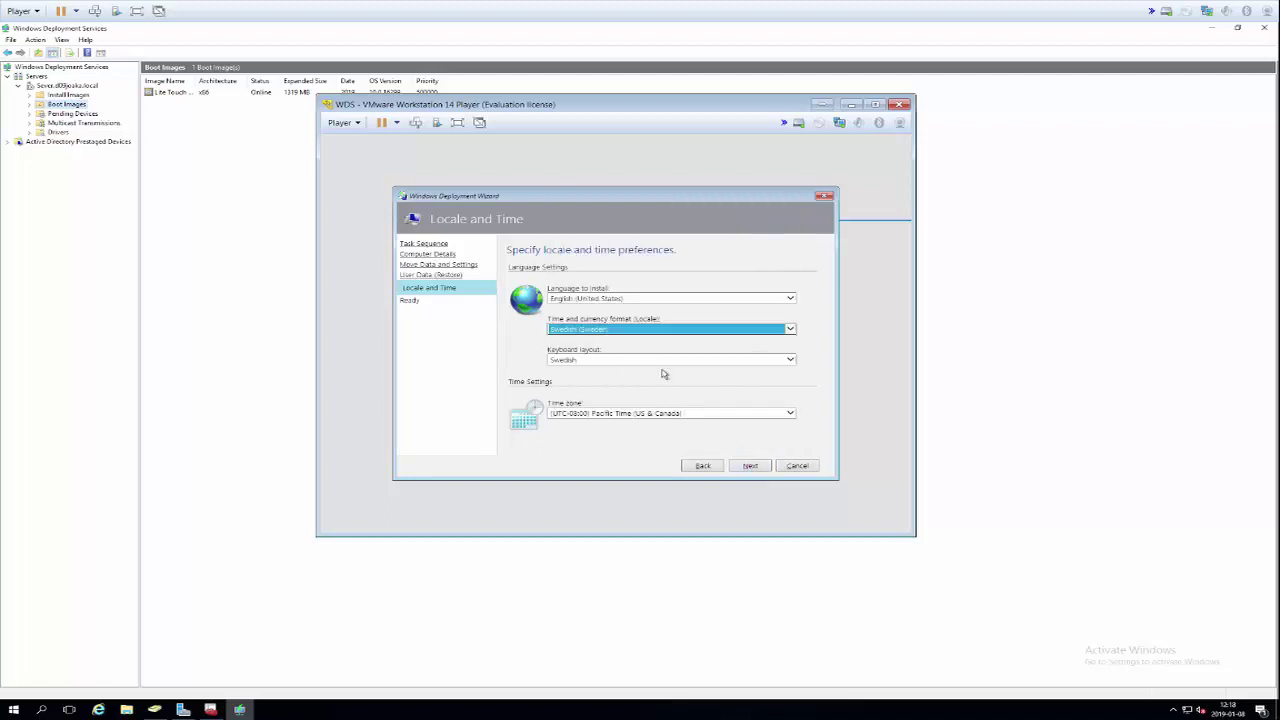
{"action": "left_click", "coordinate": [725, 415]}
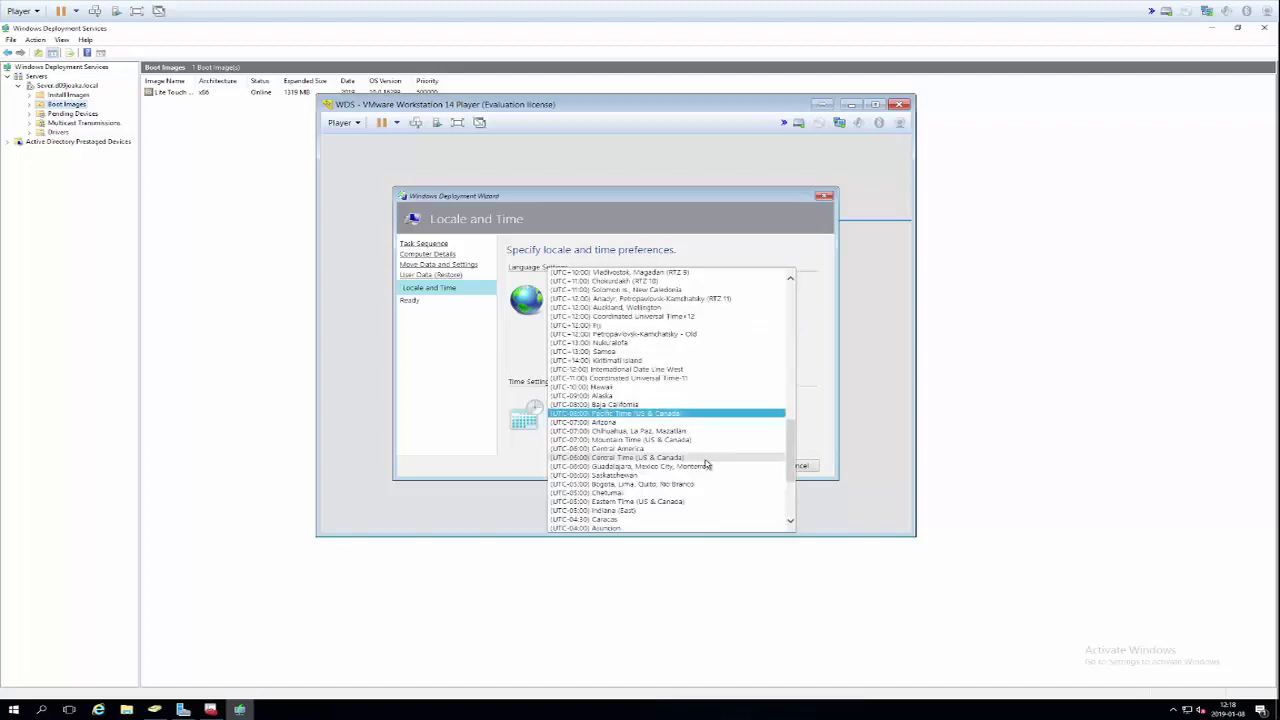
{"action": "scroll", "coordinate": [720, 420], "scroll_direction": "down", "scroll_amount": 15}
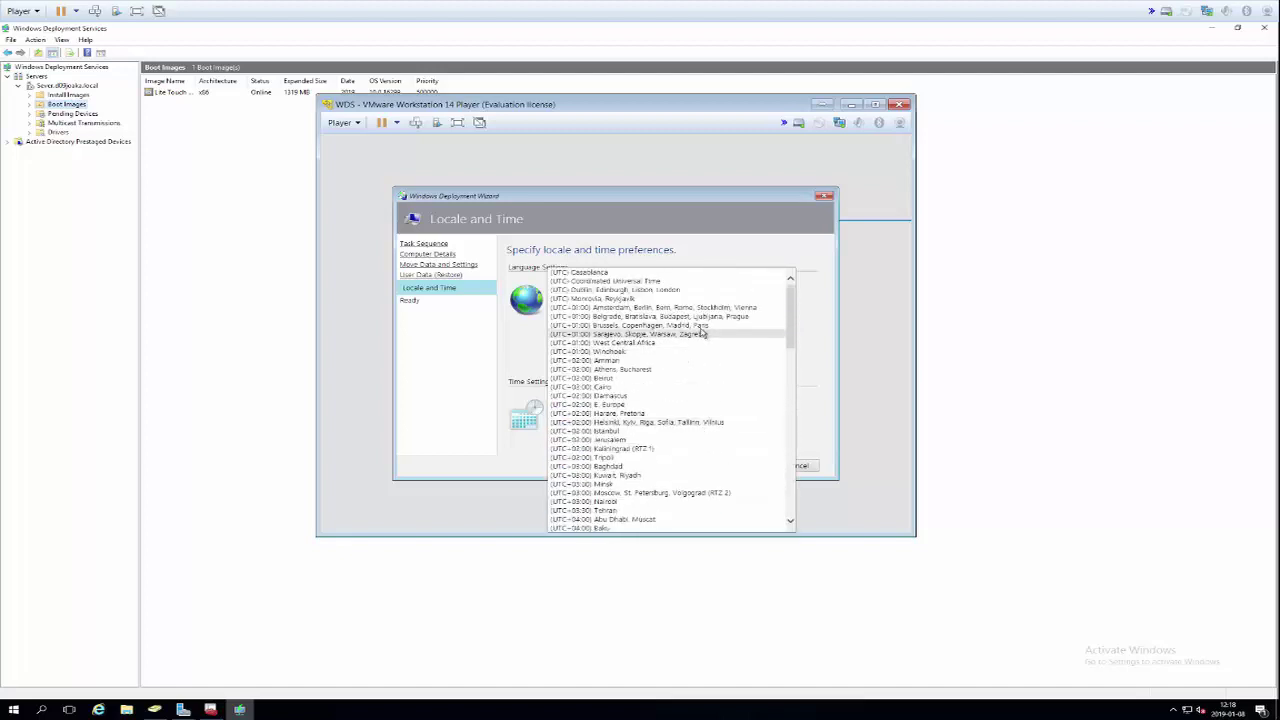
{"action": "left_click", "coordinate": [694, 309]}
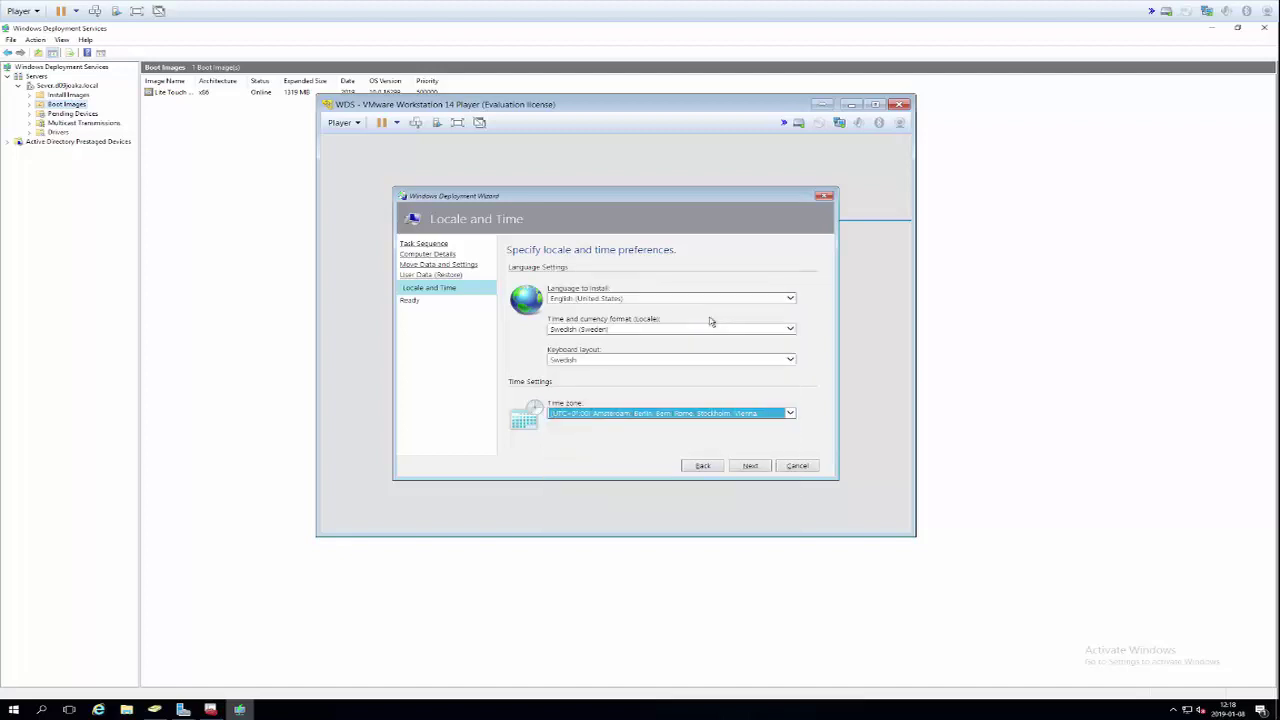
{"action": "left_click", "coordinate": [749, 466]}
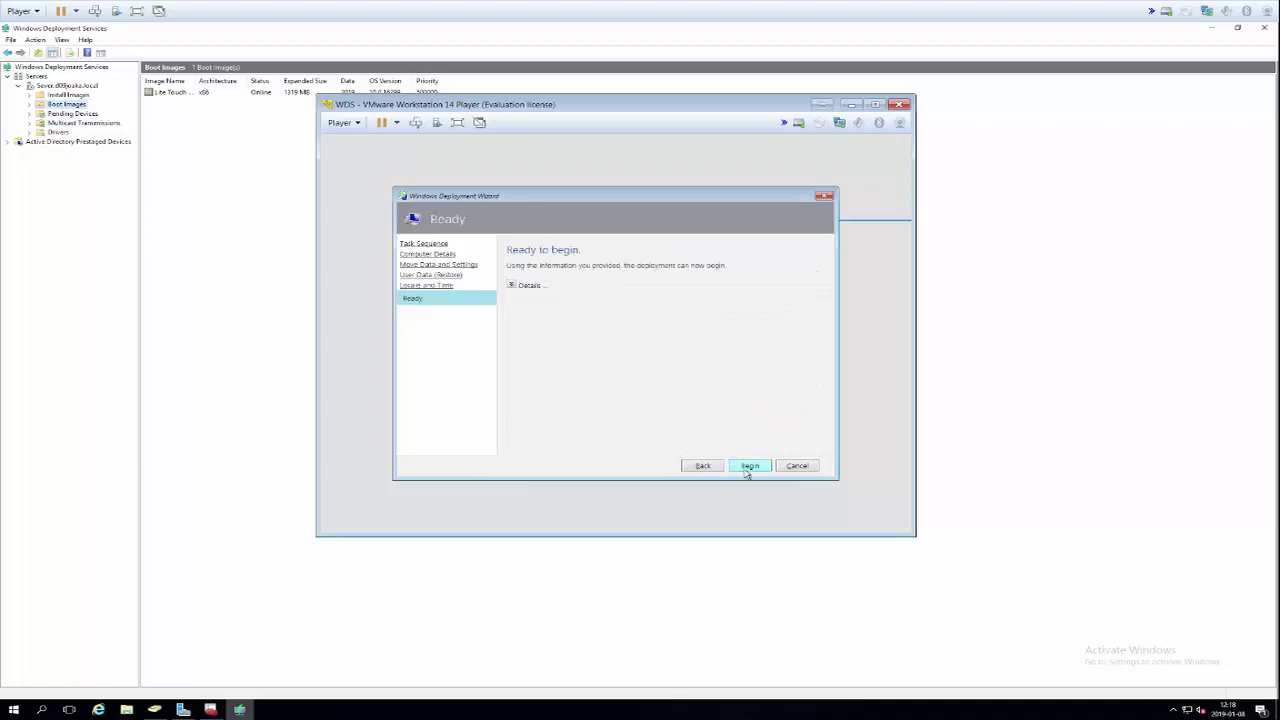
- Expand the deployment settings details for review, then begin the deployment
{"action": "left_click", "coordinate": [536, 288]}
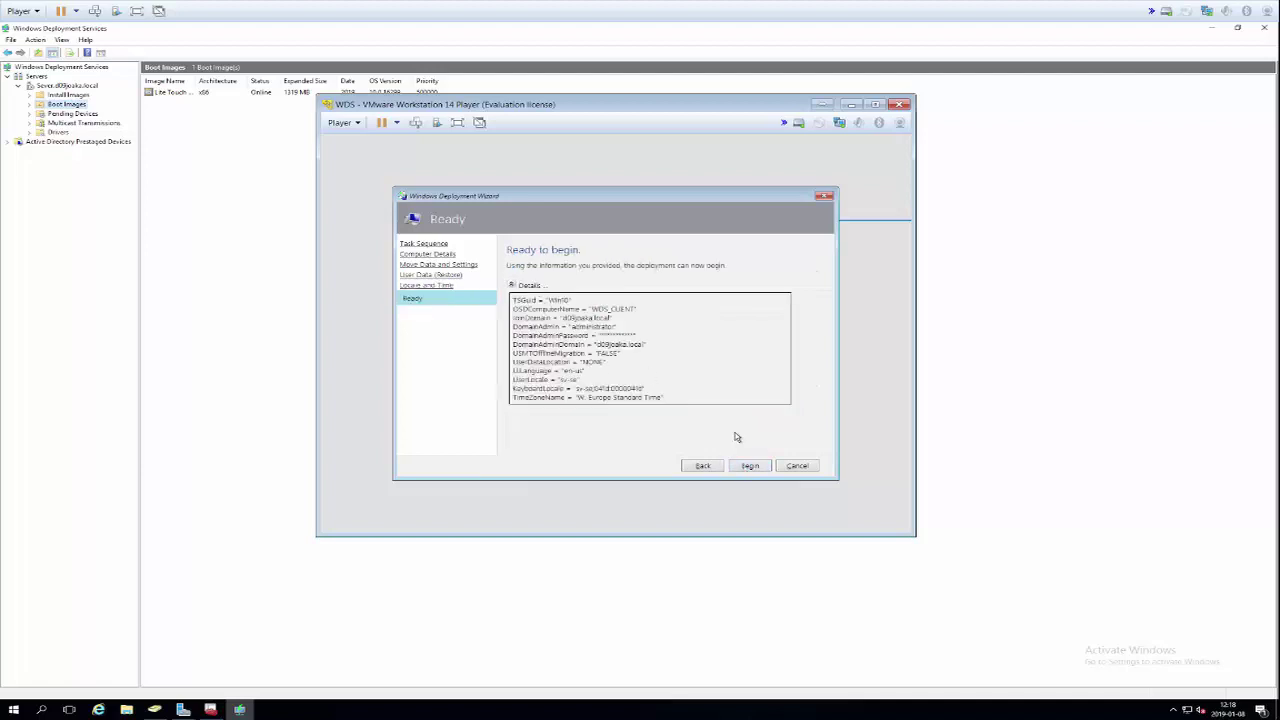
{"action": "left_click", "coordinate": [749, 466]}
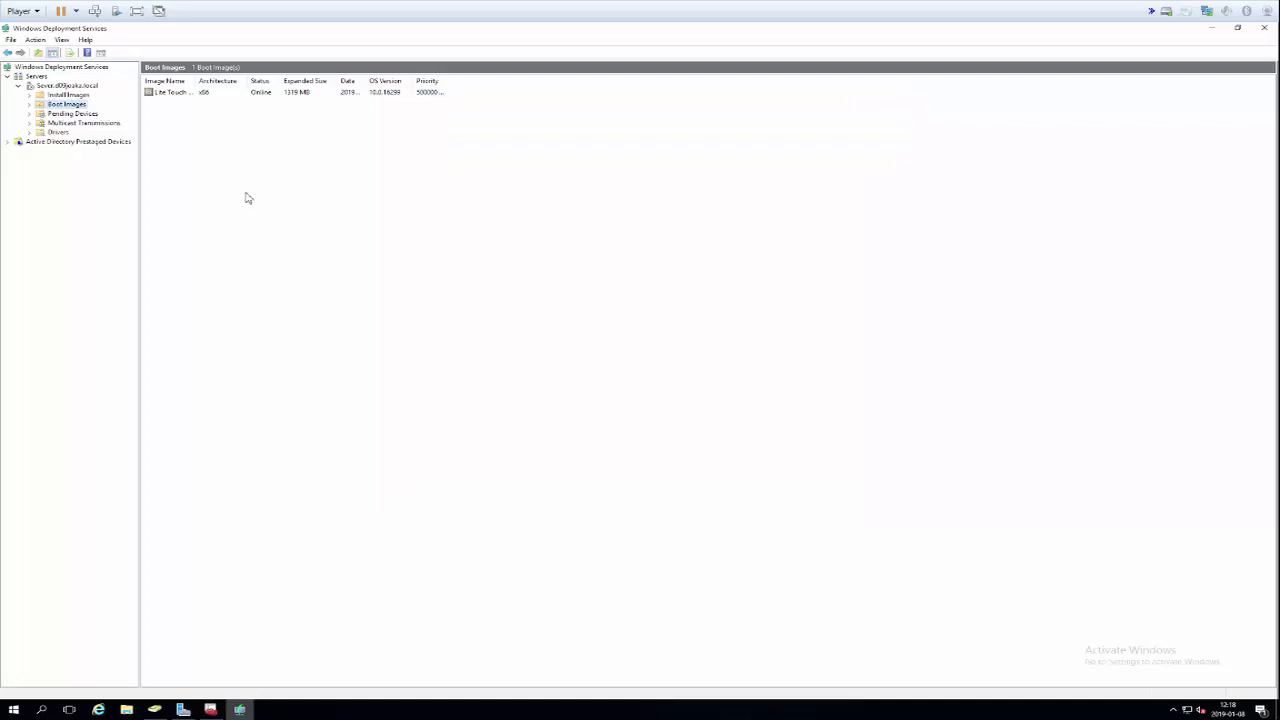
{"action": "left_click", "coordinate": [152, 710]}
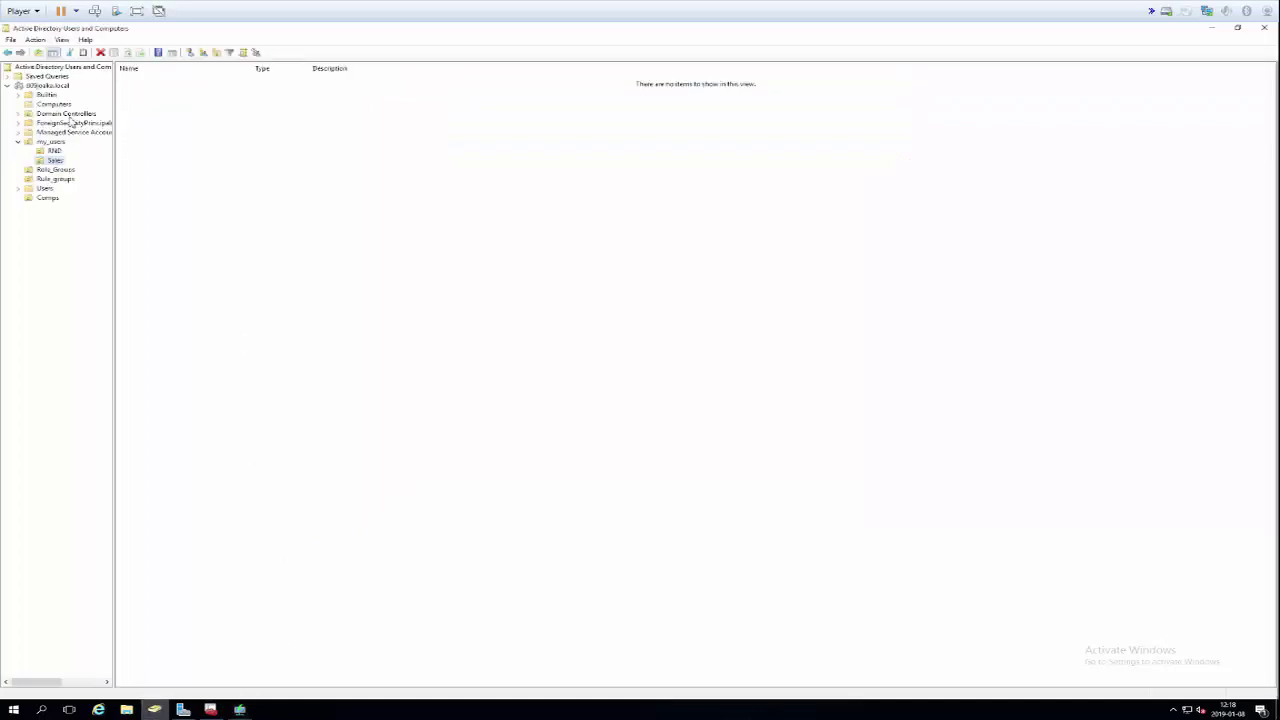
{"action": "left_click", "coordinate": [56, 105]}
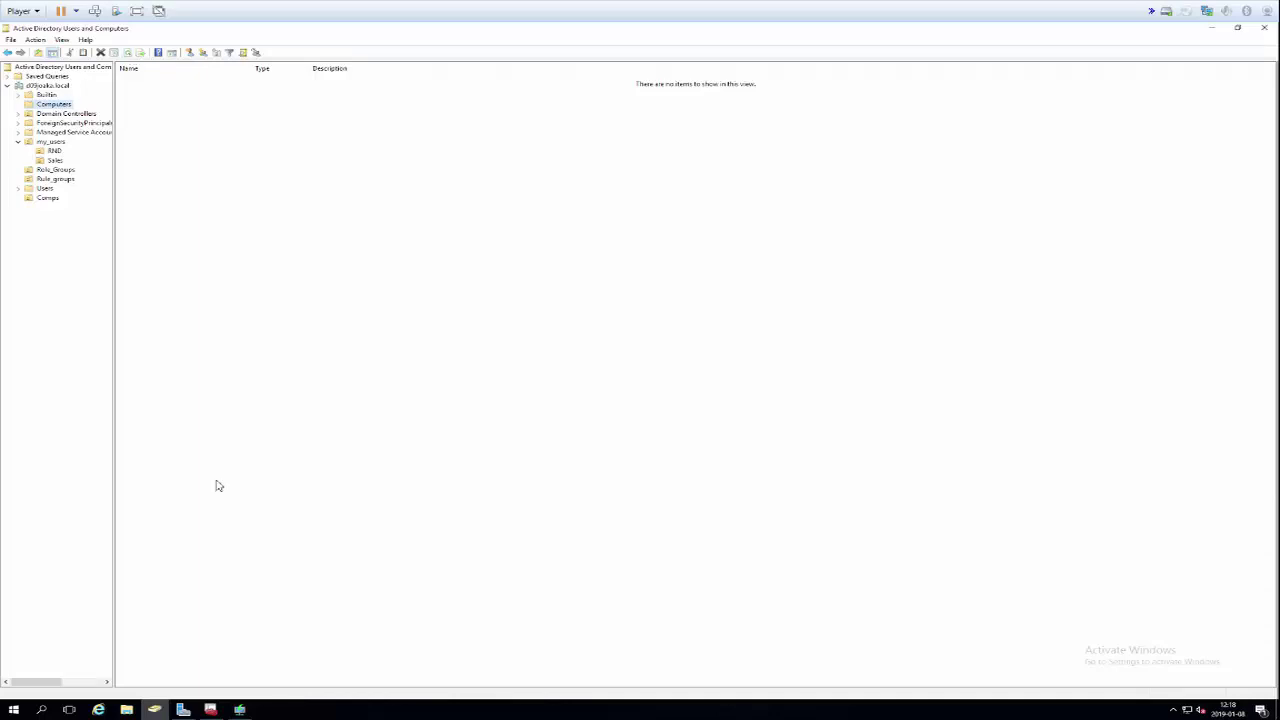
{"action": "left_click", "coordinate": [55, 201]}
{"action": "left_click", "coordinate": [1212, 28]}
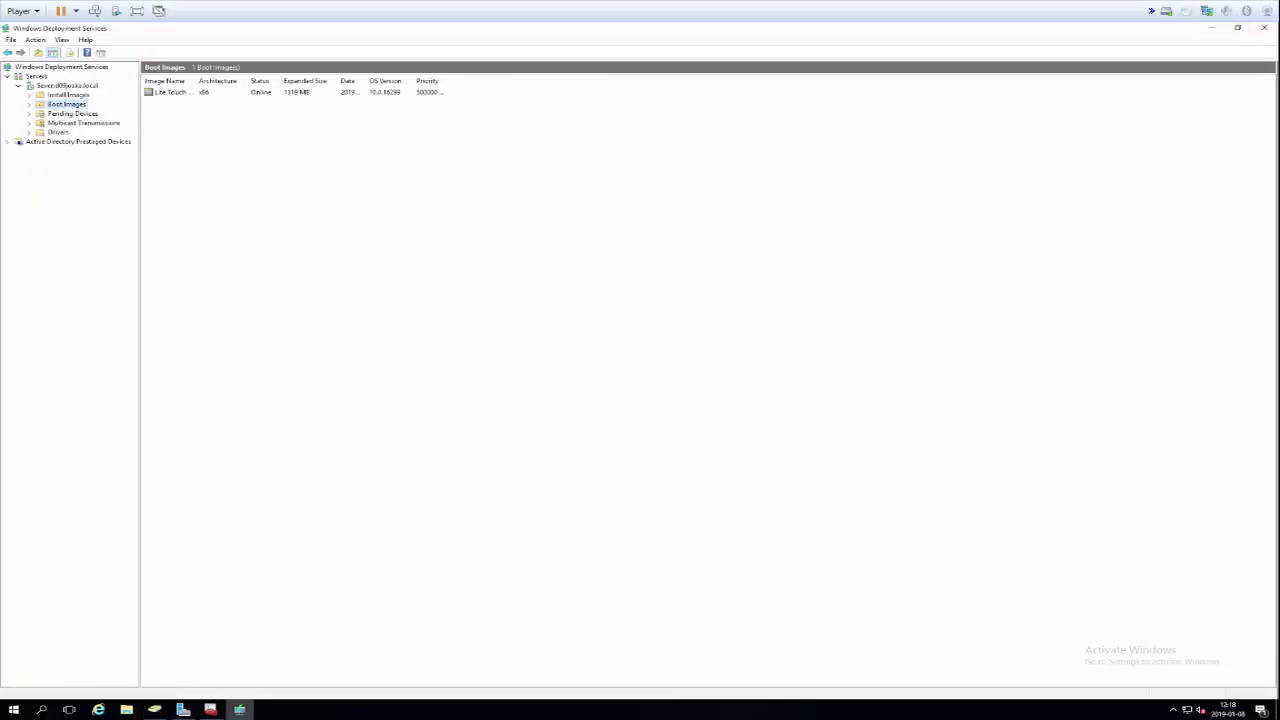